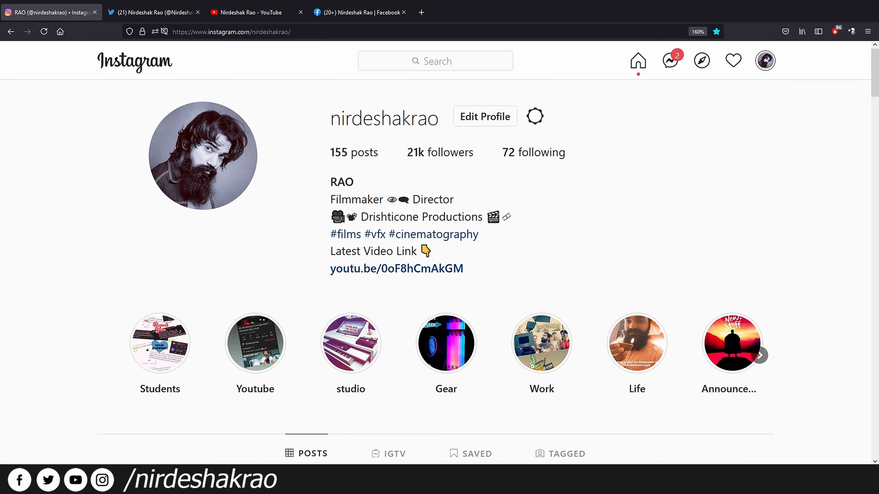
Look through the posts on the Instagram profile and return to its beginning.
scroll(268, 302, "down", 15)
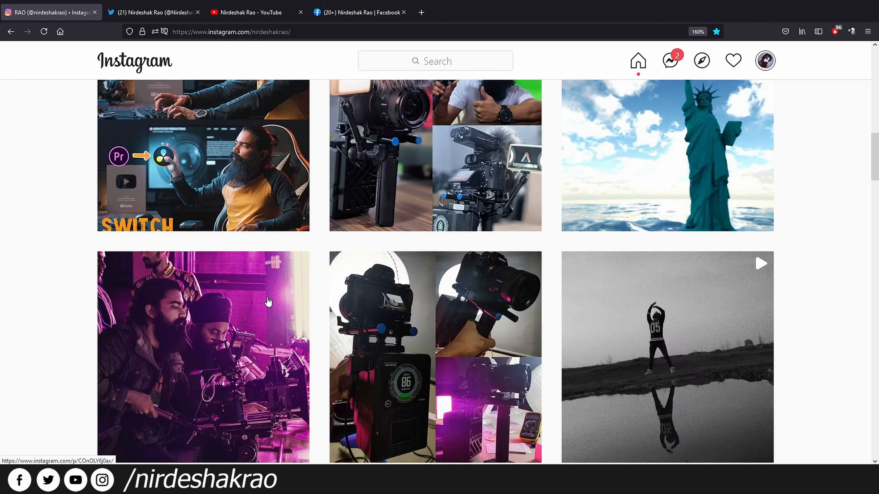
scroll(269, 302, "down", 15)
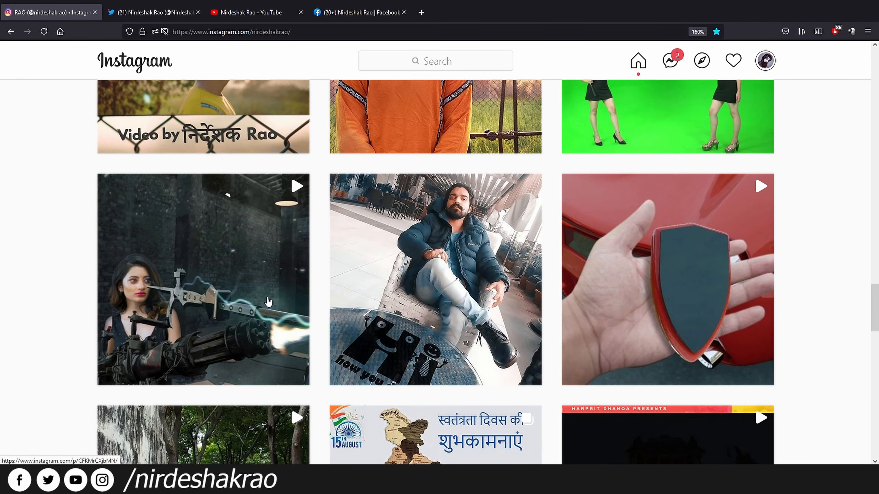
scroll(269, 301, "down", 15)
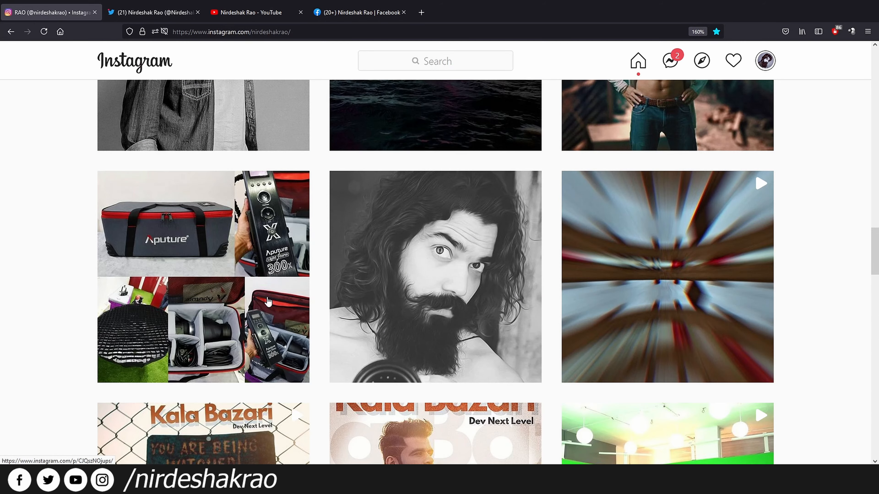
key("Home")
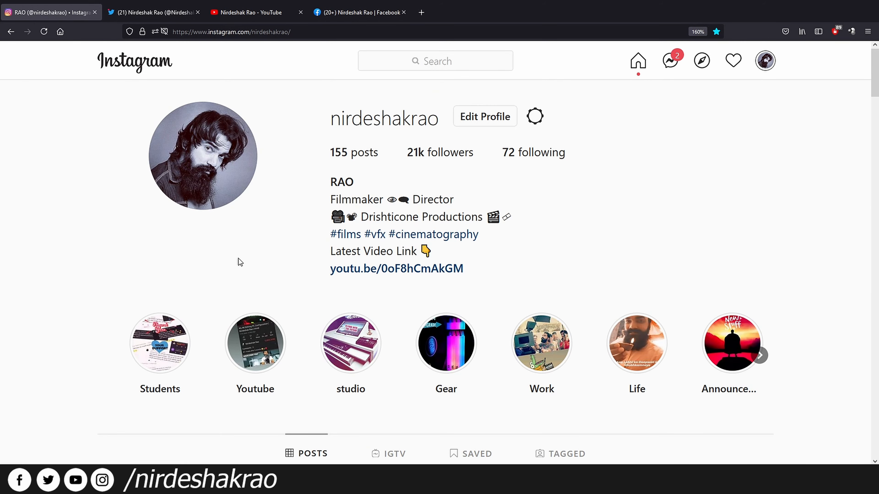
Switch to the Twitter profile and look over its header and recent tweets.
left_click(145, 13)
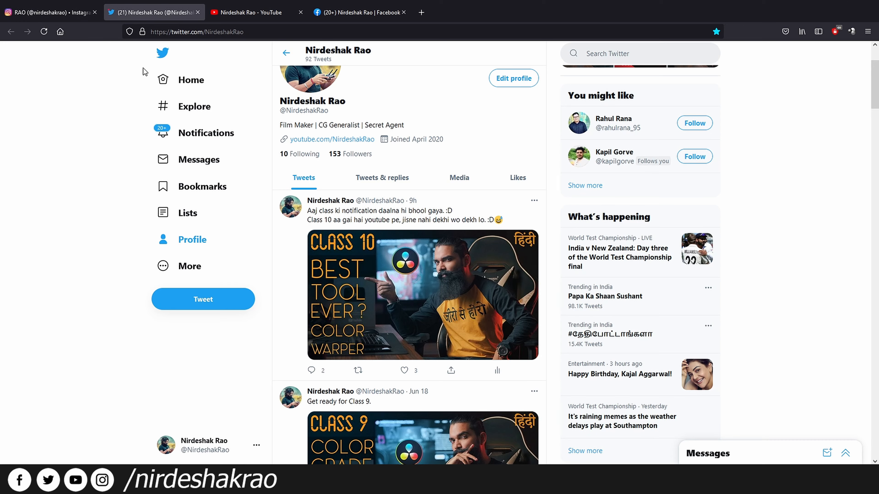
scroll(382, 168, "down", 2)
scroll(382, 167, "up", 4)
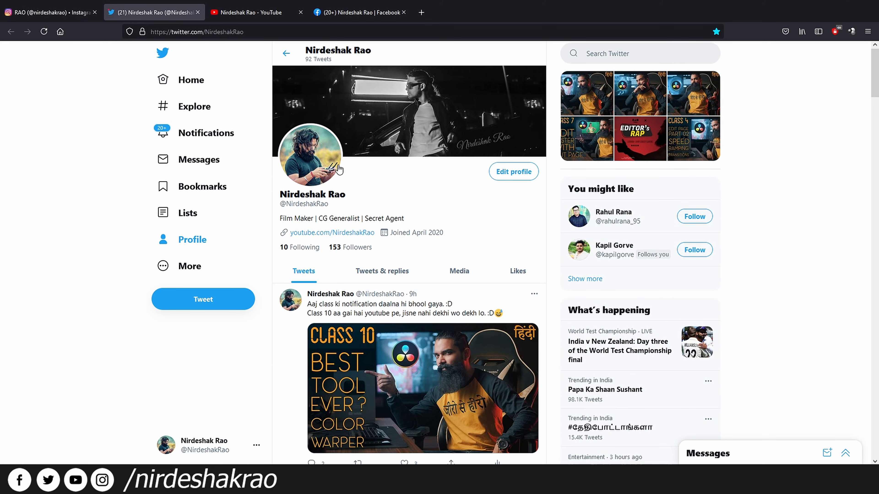
scroll(349, 289, "down", 1)
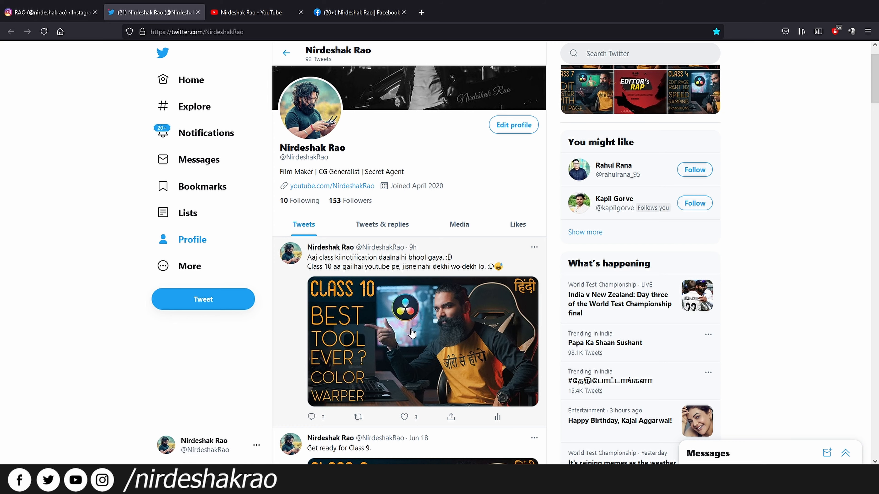
scroll(359, 279, "down", 2)
scroll(359, 279, "up", 3)
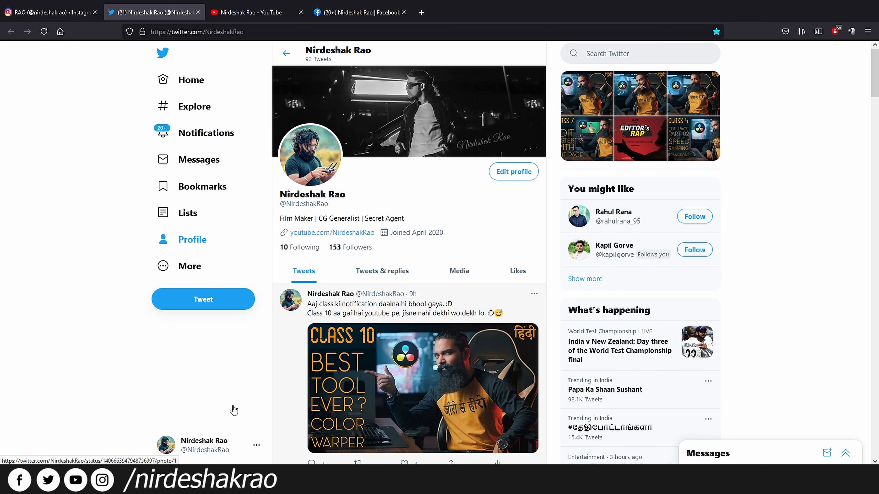
Open the HLG Picture Profile free stock footage video from the YouTube channel, check its description for the download link, and close it.
left_click(231, 15)
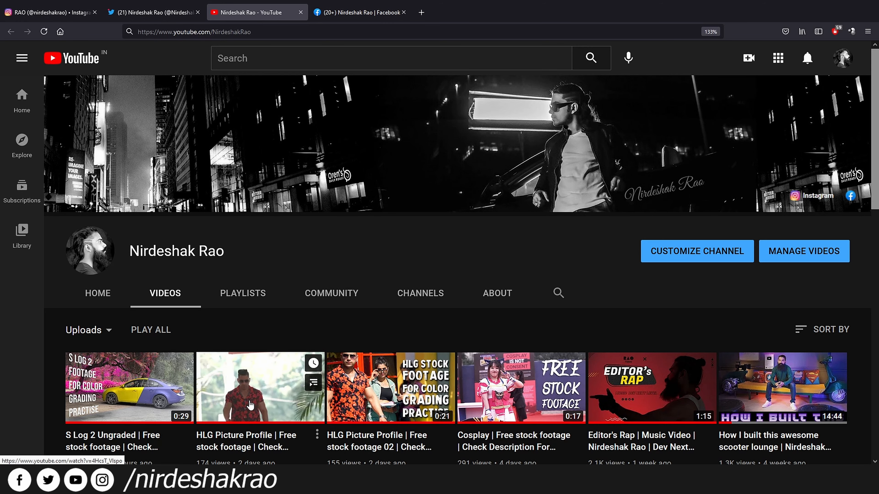
middle_click(259, 388)
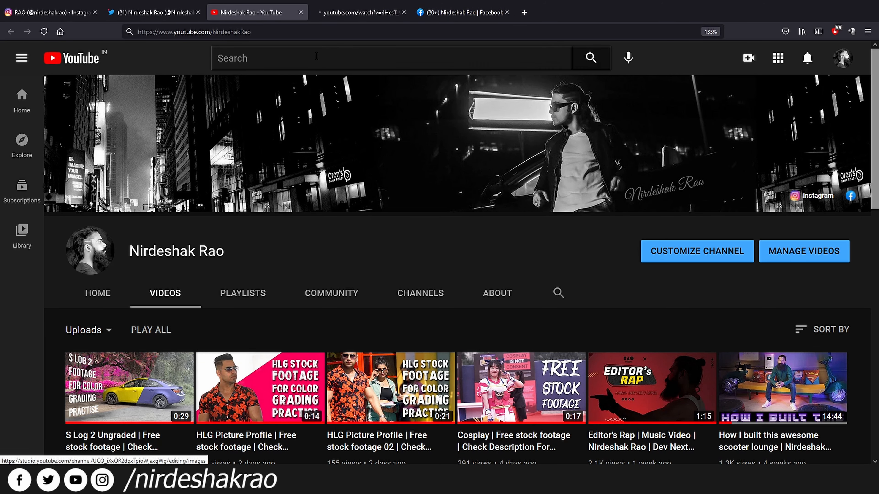
left_click(334, 14)
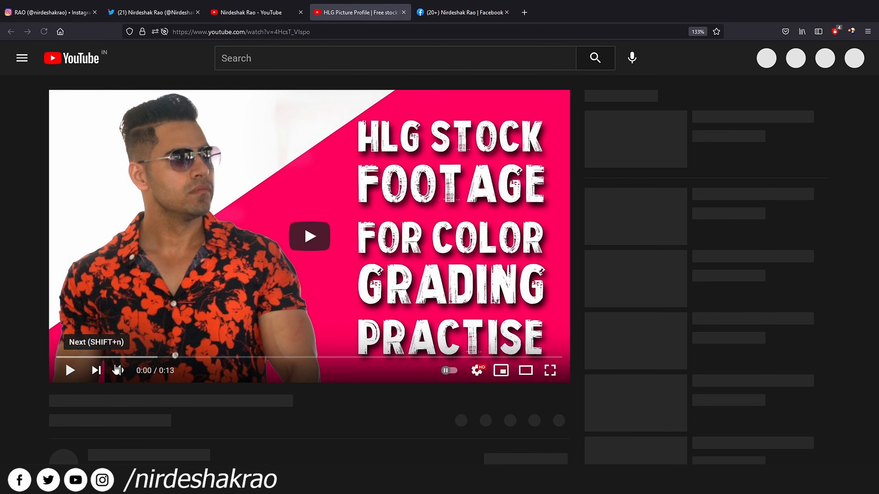
left_click(116, 370)
scroll(156, 388, "down", 3)
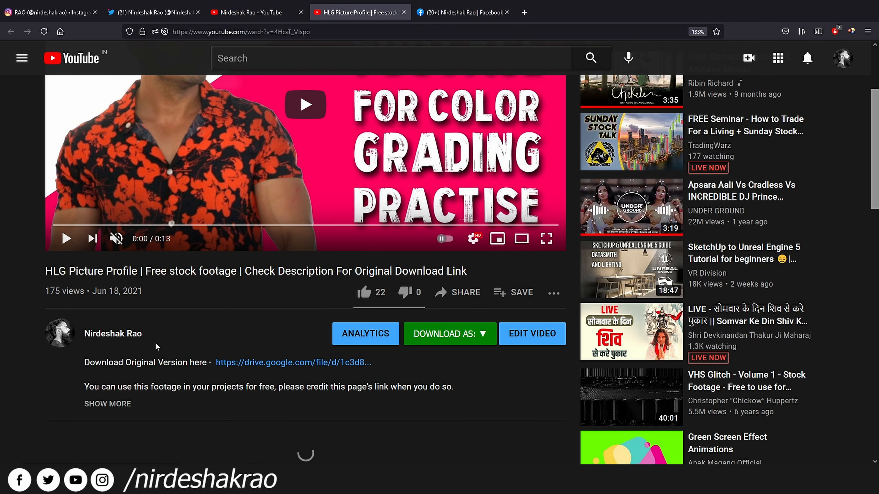
scroll(119, 299, "down", 1)
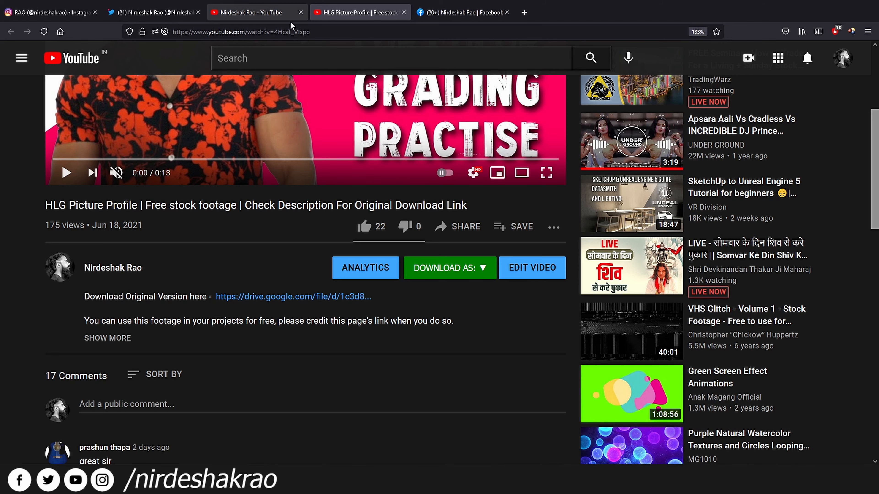
middle_click(355, 13)
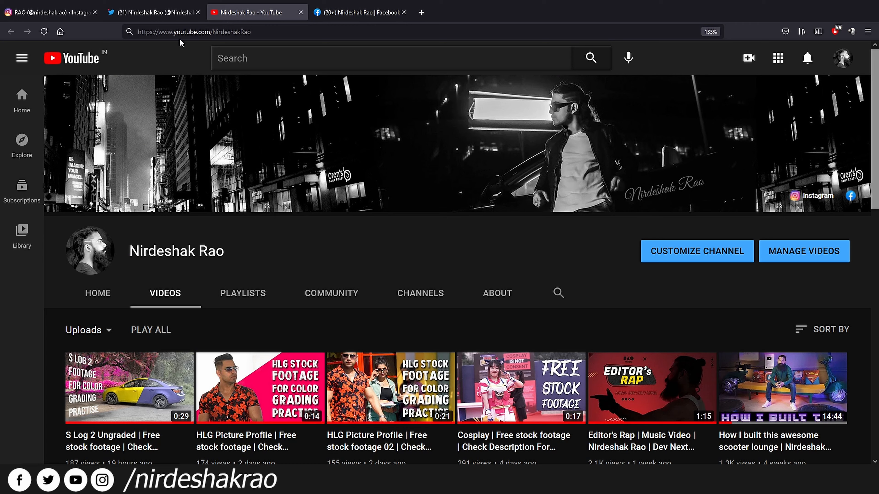
View the Facebook page and switch to DaVinci Resolve.
left_click(346, 14)
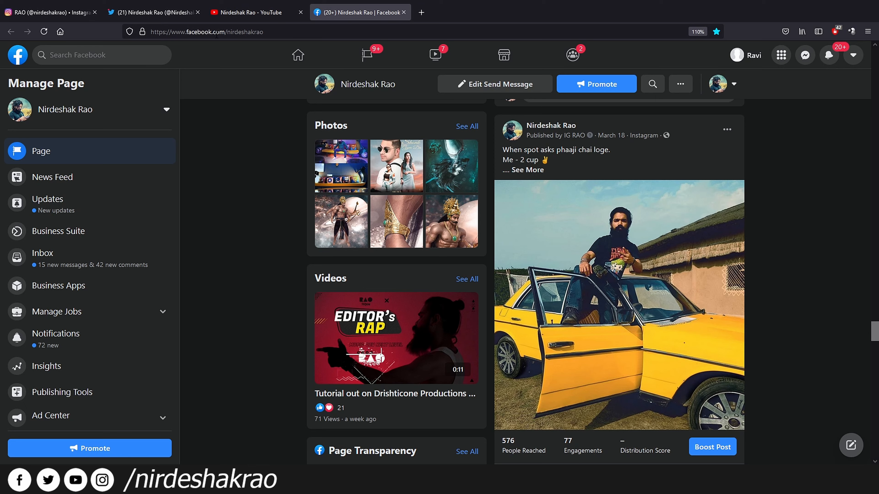
left_click(75, 12)
left_click(825, 2)
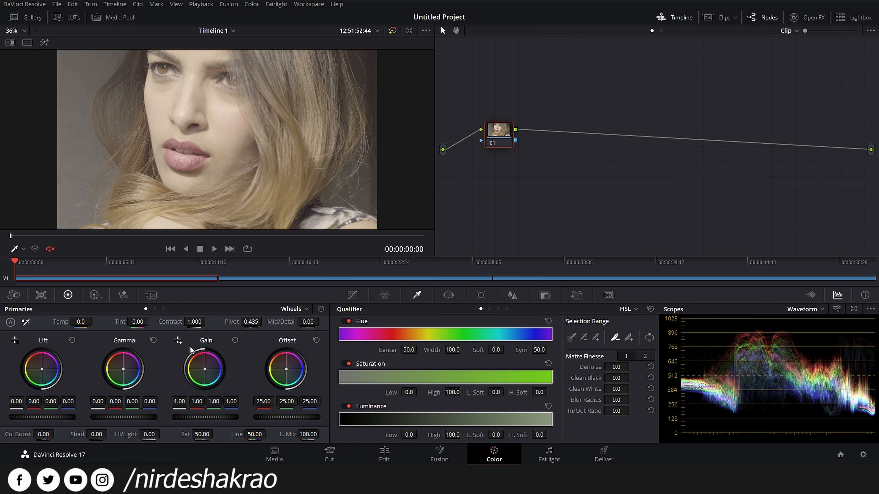
Compare the Curves, Color Warper and Qualifier palettes, finishing on the Qualifier.
left_click(352, 295)
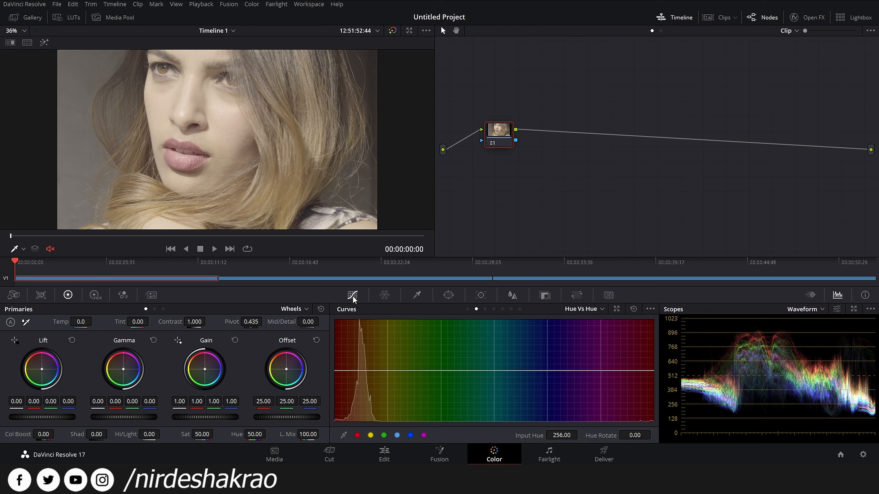
left_click(385, 296)
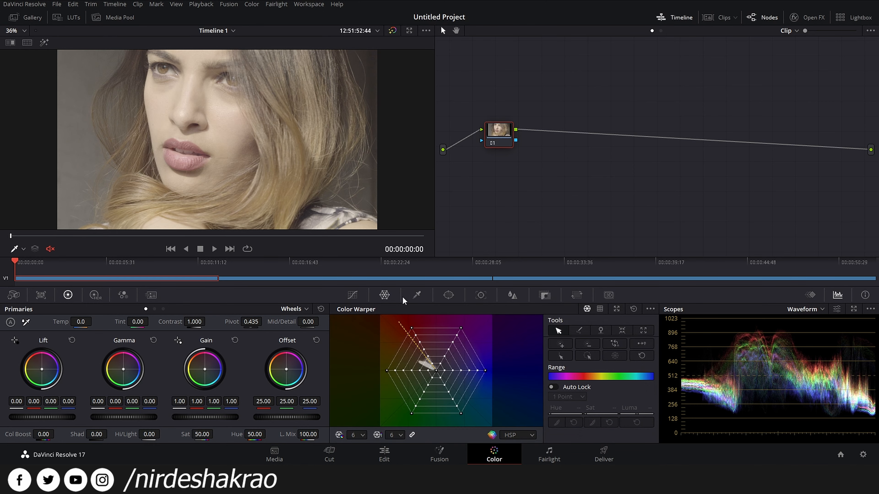
left_click(351, 295)
left_click(381, 297)
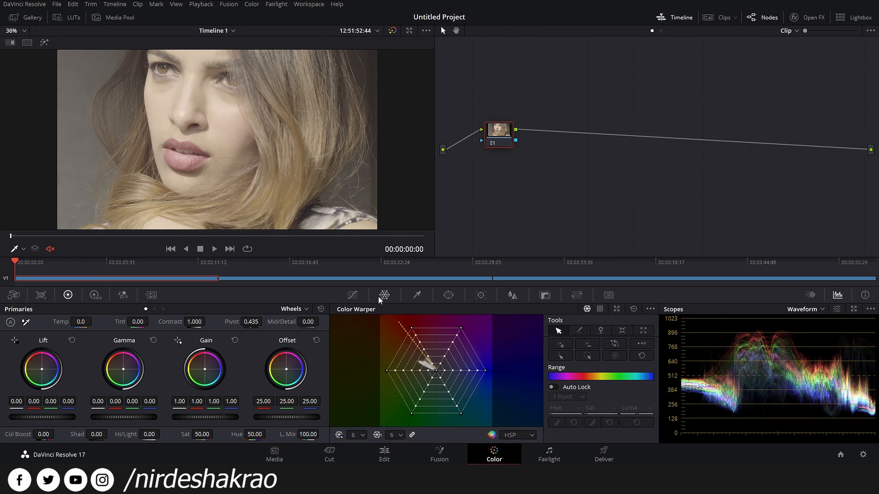
left_click(417, 296)
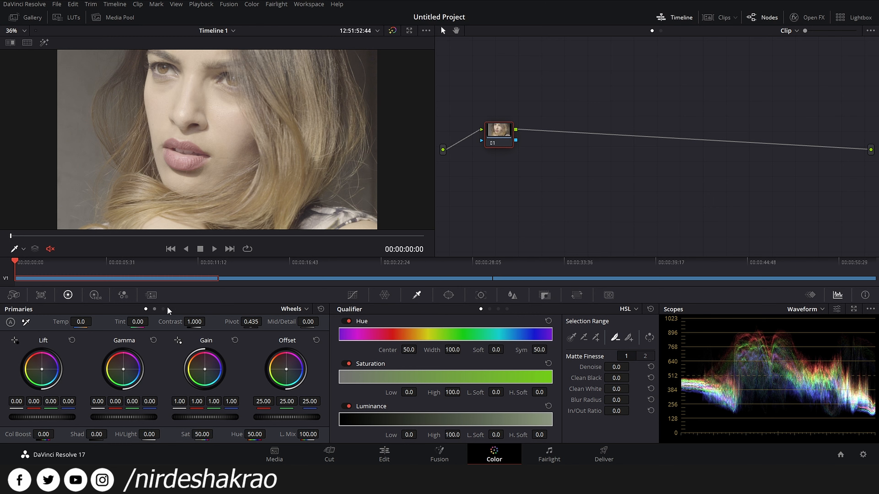
left_click(353, 296)
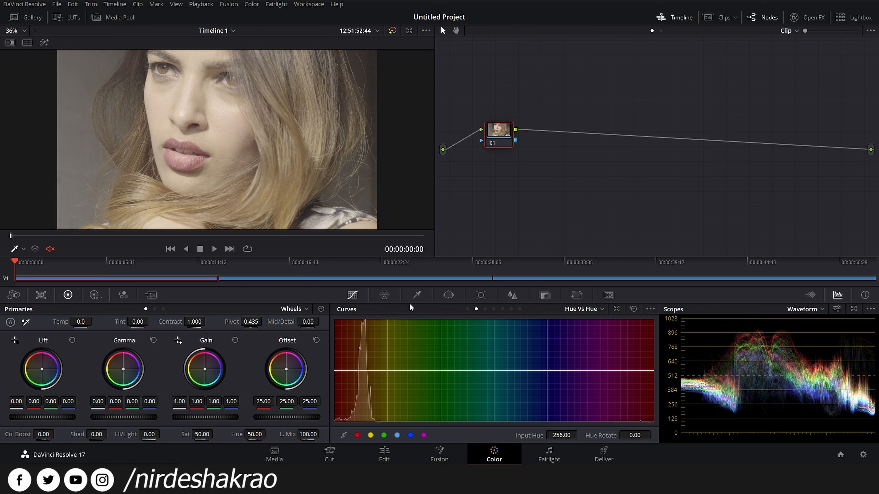
left_click(385, 295)
left_click(417, 296)
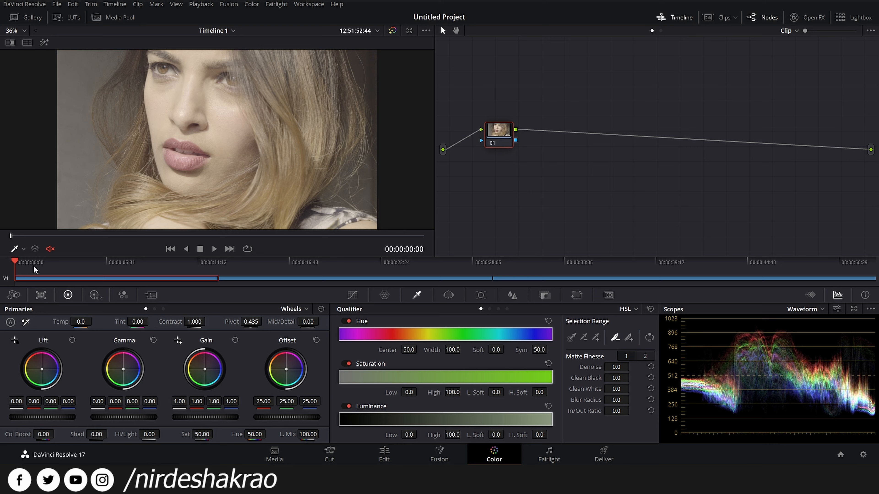
Scrub through the clips on the timeline and return to the first frame.
mouse_move(27, 267)
left_mouse_down()
mouse_move(128, 275)
mouse_move(15, 275)
left_mouse_up()
mouse_move(277, 270)
left_mouse_down()
mouse_move(411, 269)
mouse_move(294, 269)
left_mouse_up()
left_click_drag(569, 269, 630, 270)
mouse_move(338, 270)
left_mouse_down()
mouse_move(319, 270)
mouse_move(350, 270)
left_mouse_up()
left_click_drag(104, 270, 14, 264)
Correct the first clip's contrast on node 01 by setting Lift to -0.11 and Gain to 1.11.
left_click_drag(498, 139, 498, 131)
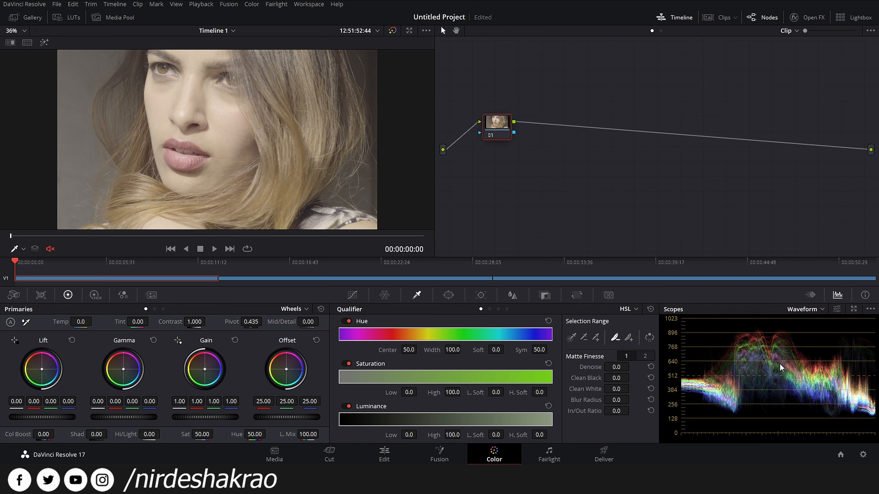
left_click_drag(43, 419, 32, 418)
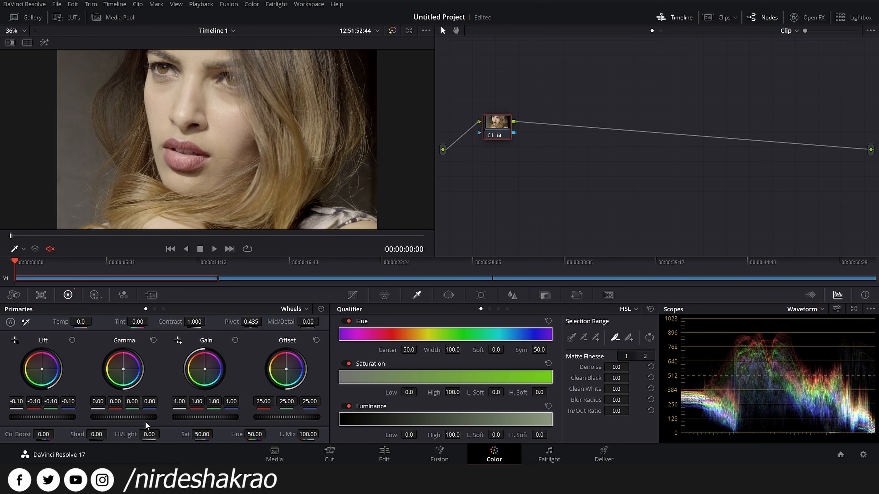
left_click_drag(217, 419, 226, 418)
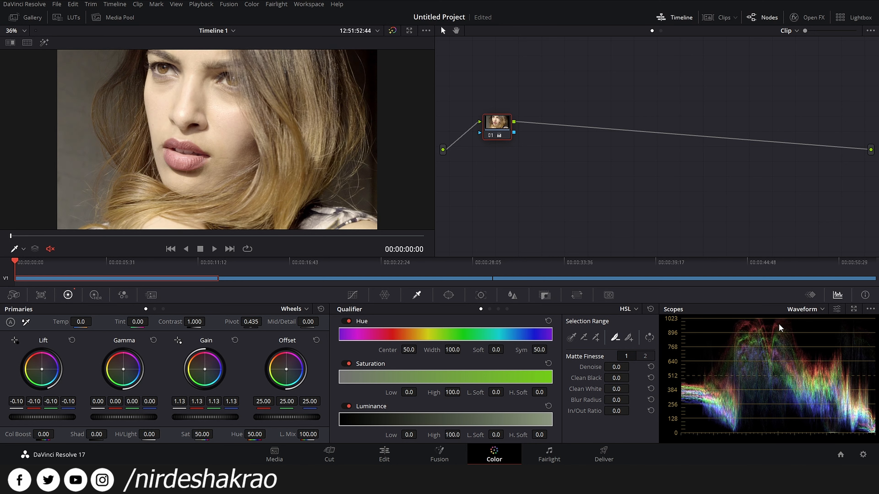
mouse_move(226, 418)
left_mouse_down()
mouse_move(239, 419)
mouse_move(225, 419)
left_mouse_up()
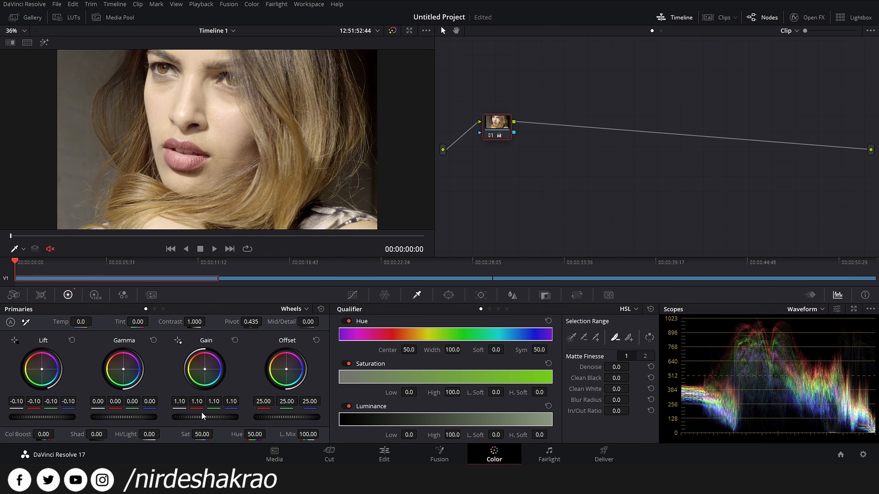
left_click_drag(201, 418, 200, 418)
left_click_drag(53, 418, 51, 418)
left_click_drag(209, 422, 190, 420)
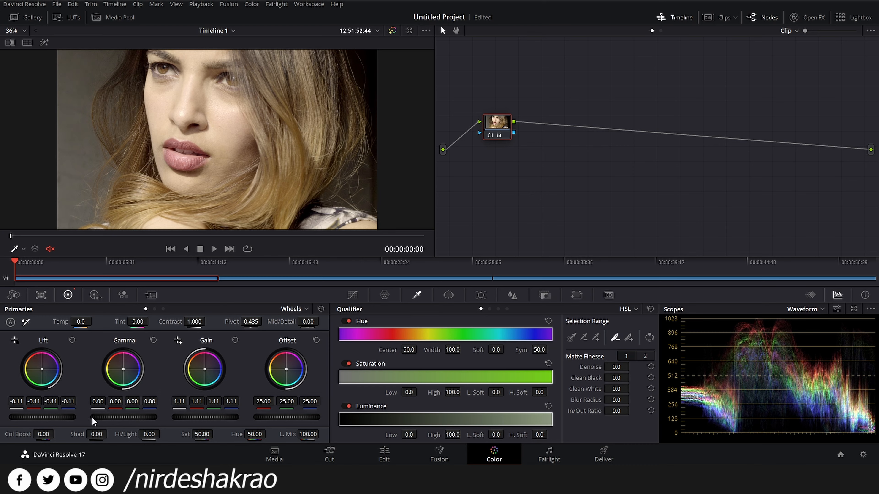
Toggle node 01's correction off and on to compare the image before and after.
key("ctrl+d")
key("ctrl+d")
key("ctrl+d")
key("ctrl+d")
Set the saturation on node 01 to 55.
left_click_drag(202, 434, 216, 434)
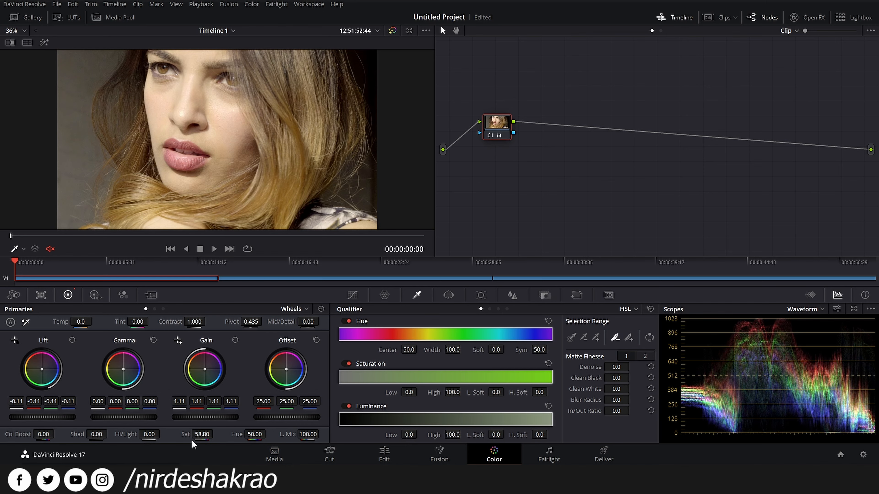
left_click(196, 435)
type("55")
key("Return")
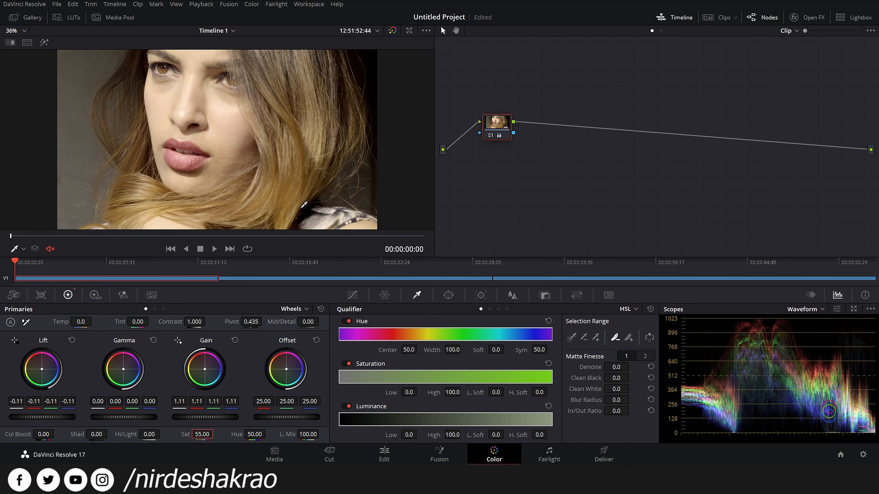
White-balance node 01 by sampling the image at the edge of the woman's patterned top.
left_click_drag(505, 121, 487, 122)
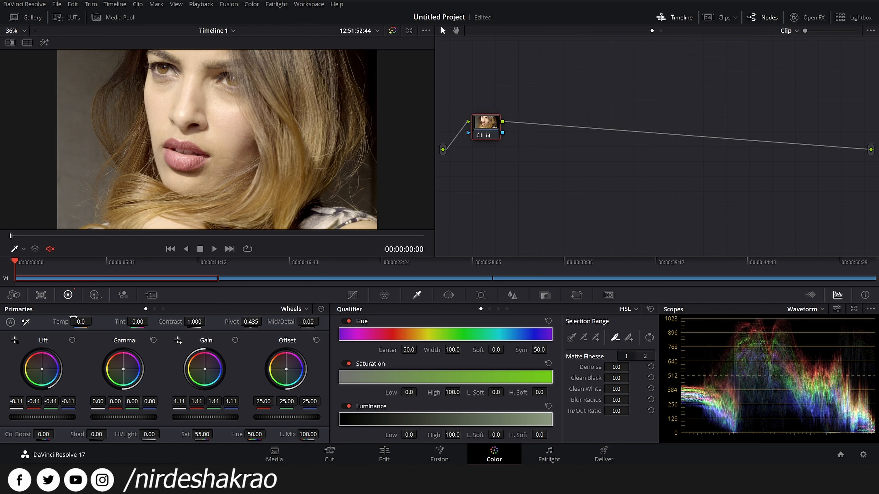
left_click(26, 323)
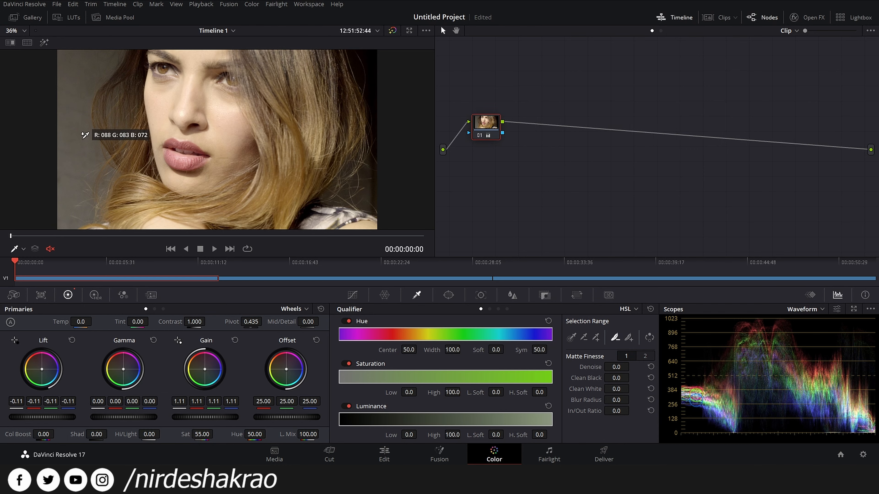
left_click(309, 200)
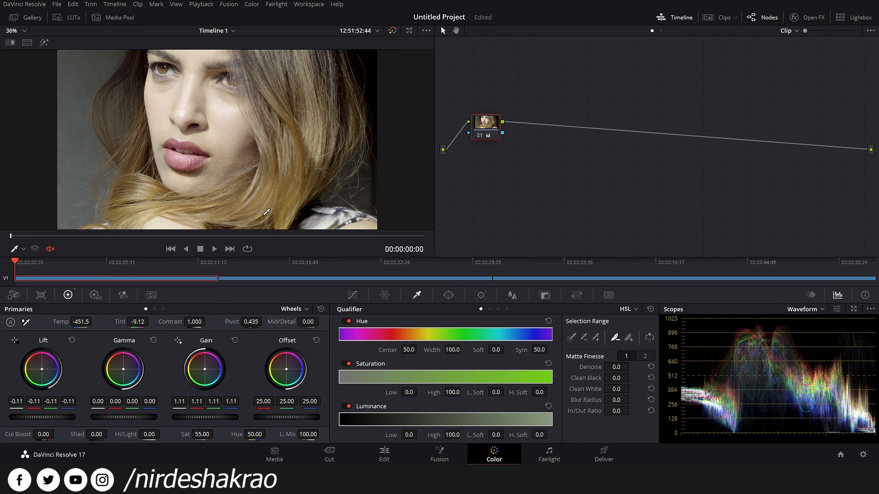
Add a serial node after node 01 and place it just beside that node.
left_click_drag(488, 124, 489, 130)
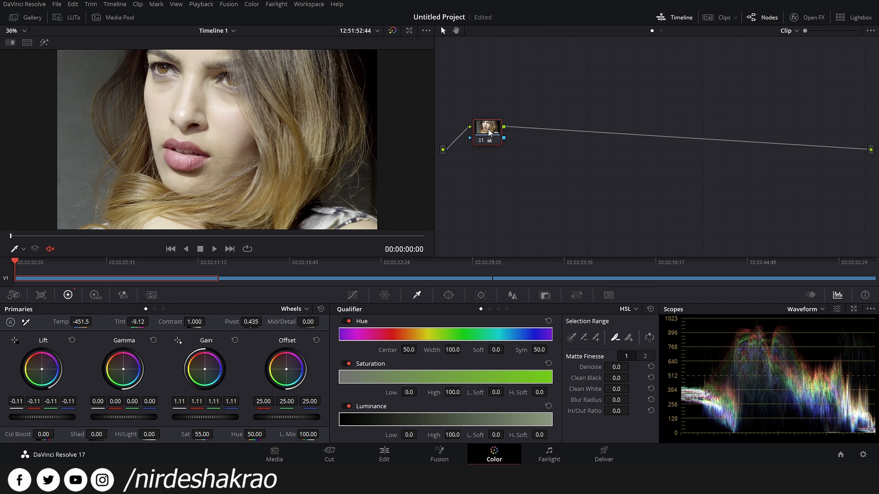
key("alt+s")
mouse_move(530, 130)
left_mouse_down()
mouse_move(487, 127)
mouse_move(535, 129)
left_mouse_up()
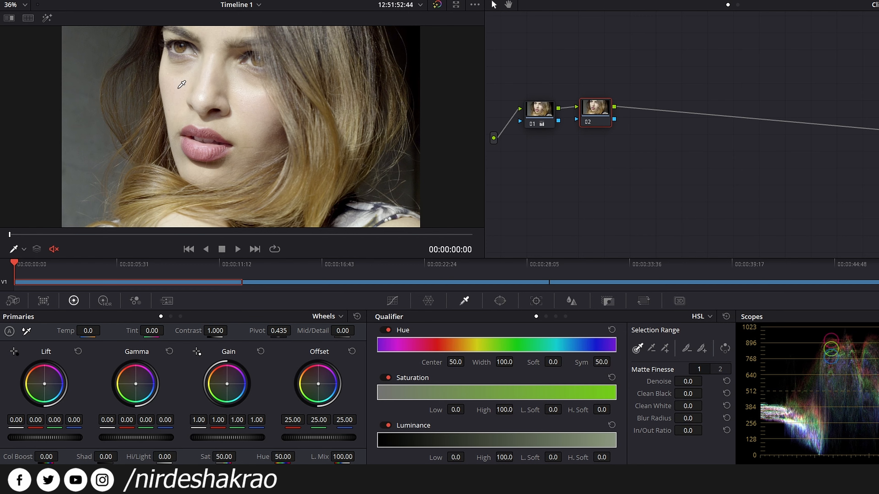
Turn the viewer's on-screen control off and set it back to Qualifier.
left_click(24, 251)
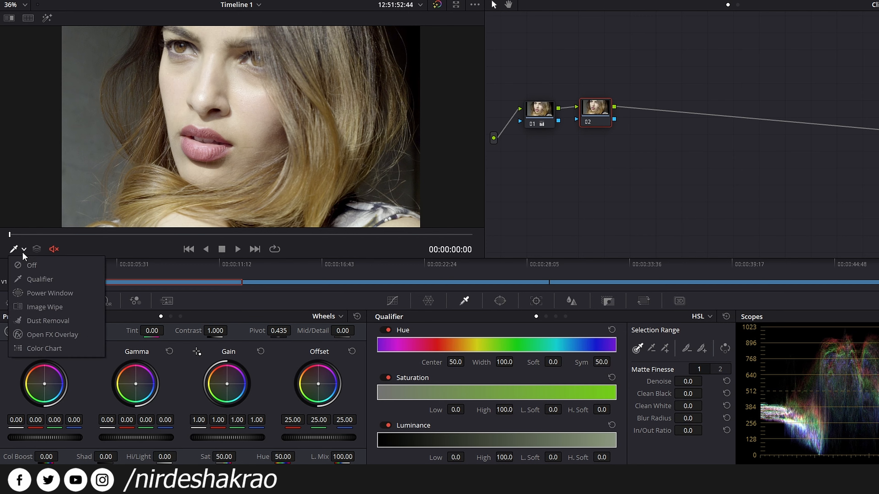
left_click(25, 266)
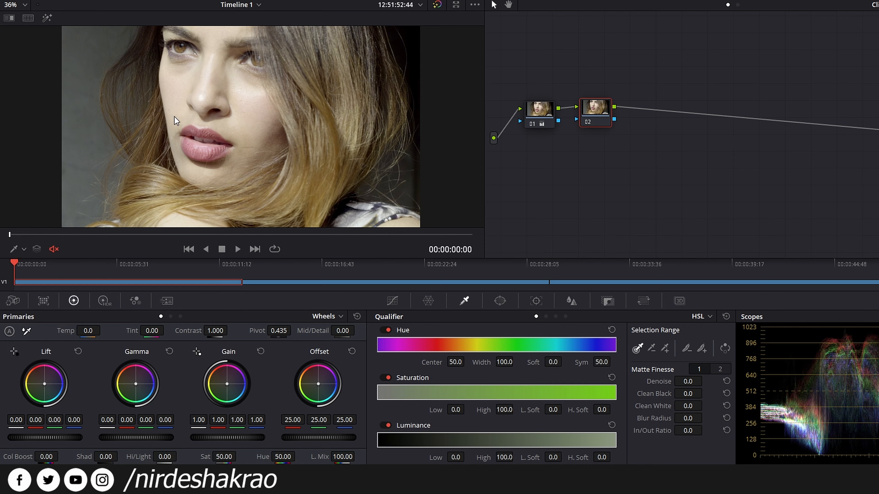
left_click(23, 249)
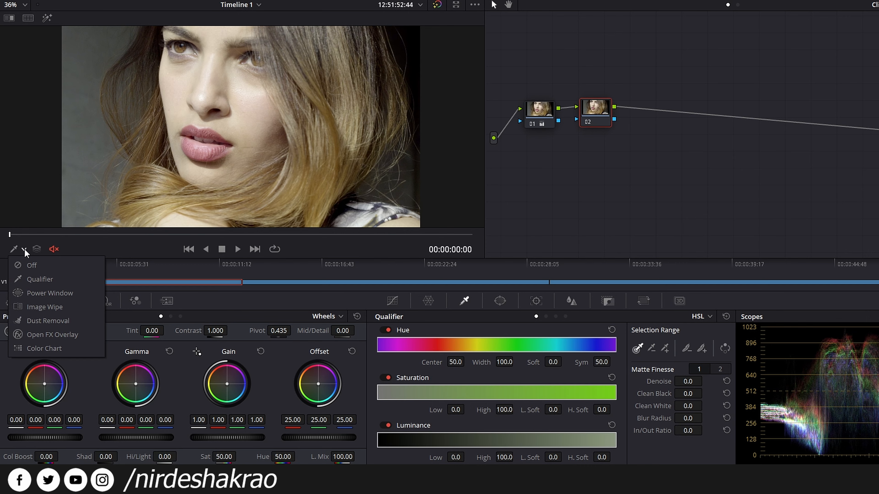
left_click(36, 280)
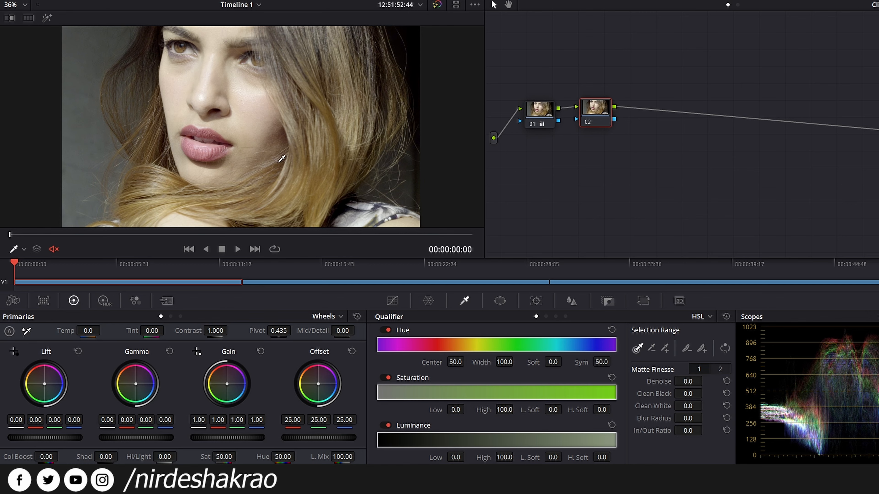
Sample the woman's facial skin with the Qualifier on node 02 and turn on Highlight to isolate the selection in the viewer.
left_click(185, 79)
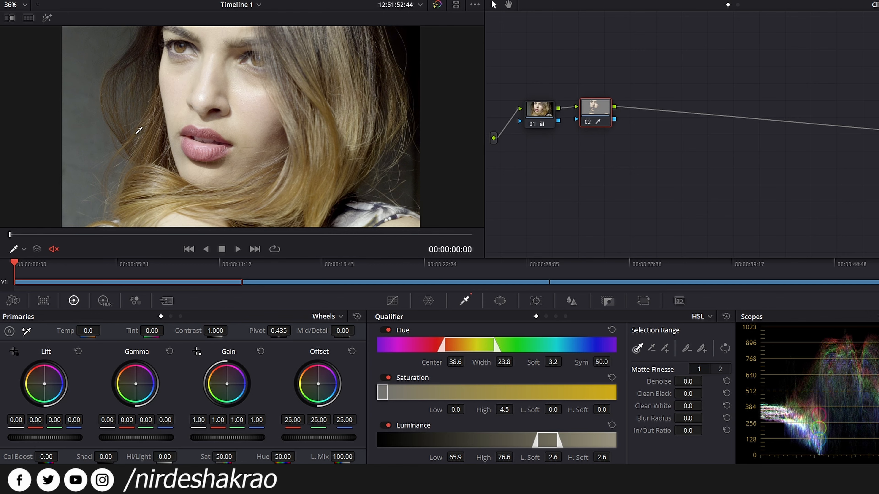
left_click(46, 20)
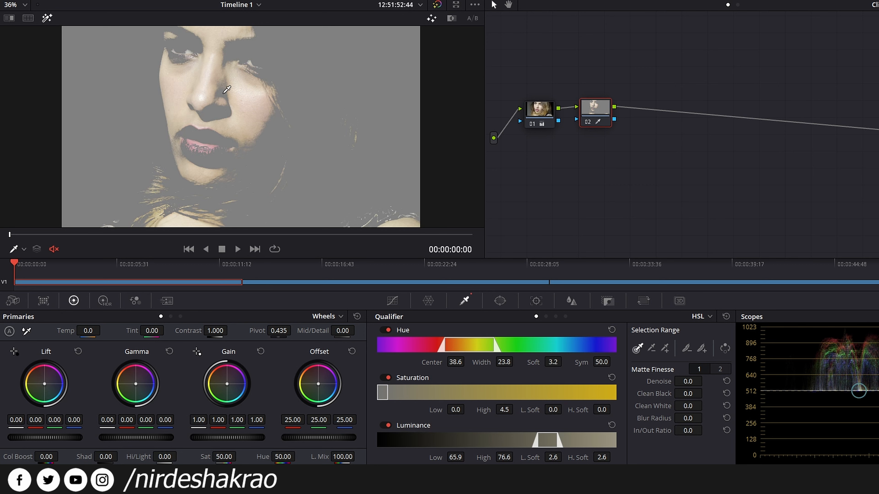
mouse_move(221, 93)
left_mouse_down()
mouse_move(225, 110)
mouse_move(202, 83)
mouse_move(186, 97)
mouse_move(228, 127)
mouse_move(254, 130)
mouse_move(253, 100)
left_mouse_up()
mouse_move(206, 60)
left_mouse_down()
mouse_move(209, 90)
mouse_move(205, 76)
mouse_move(175, 80)
mouse_move(187, 55)
mouse_move(150, 41)
mouse_move(197, 65)
mouse_move(212, 36)
mouse_move(207, 88)
mouse_move(240, 98)
mouse_move(250, 119)
left_mouse_up()
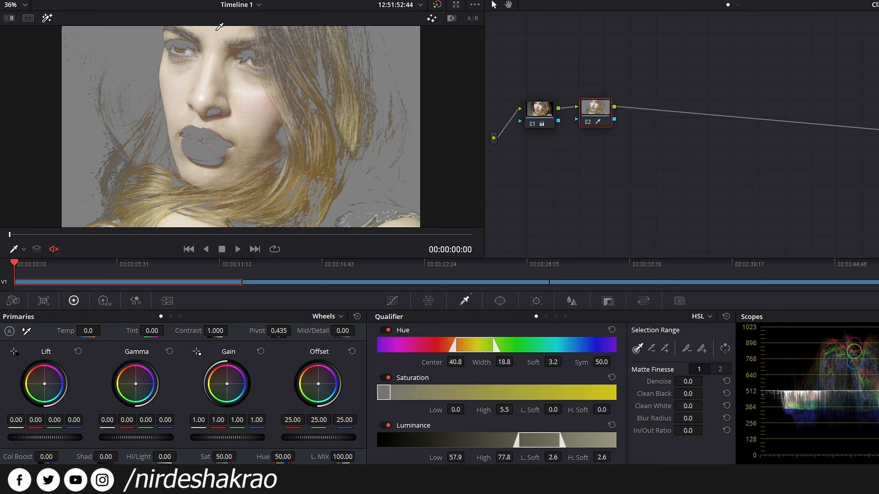
Resample the skin on the cheeks, forehead and nose to try different Qualifier selections on node 02.
left_click(183, 77)
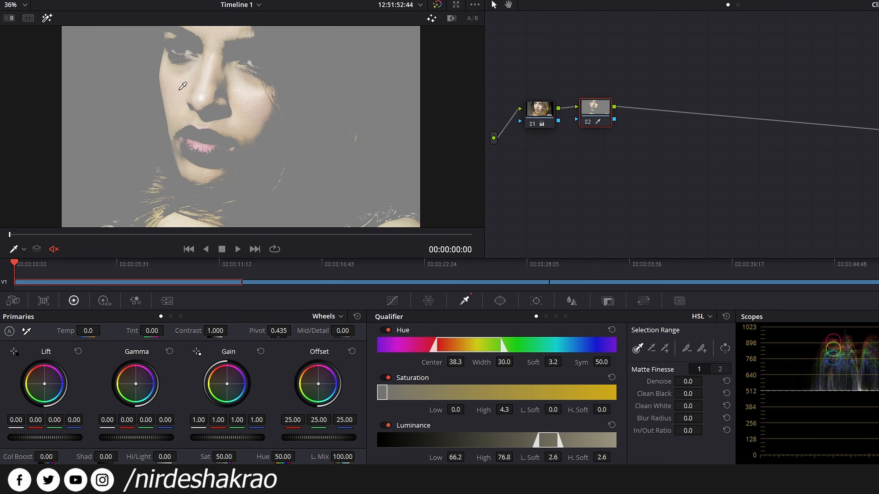
left_click(217, 52)
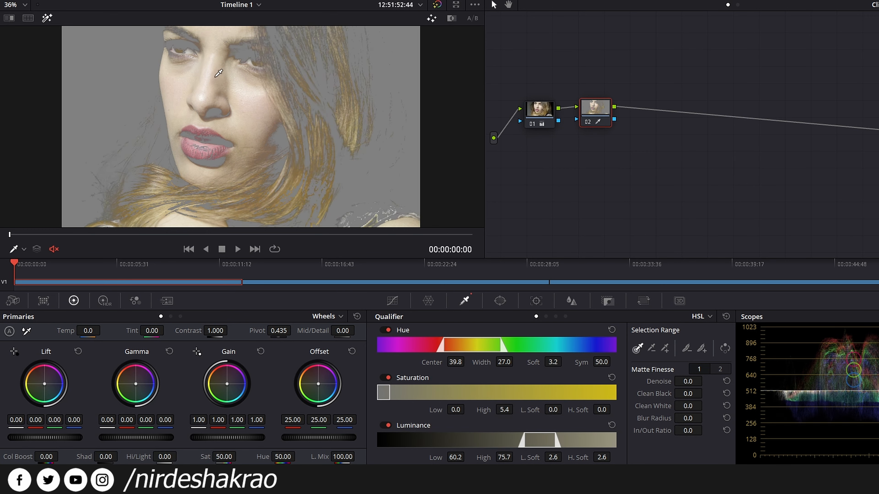
left_click(222, 75, "shift")
left_click_drag(218, 81, 247, 114)
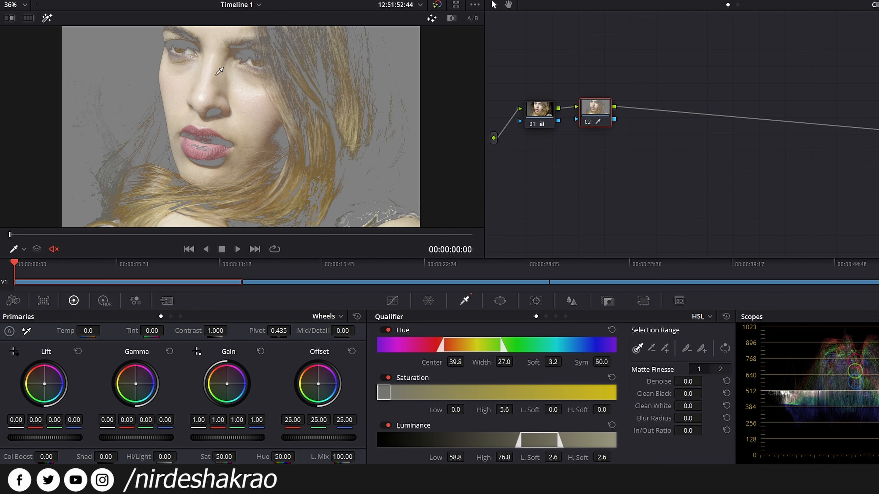
left_click(190, 82)
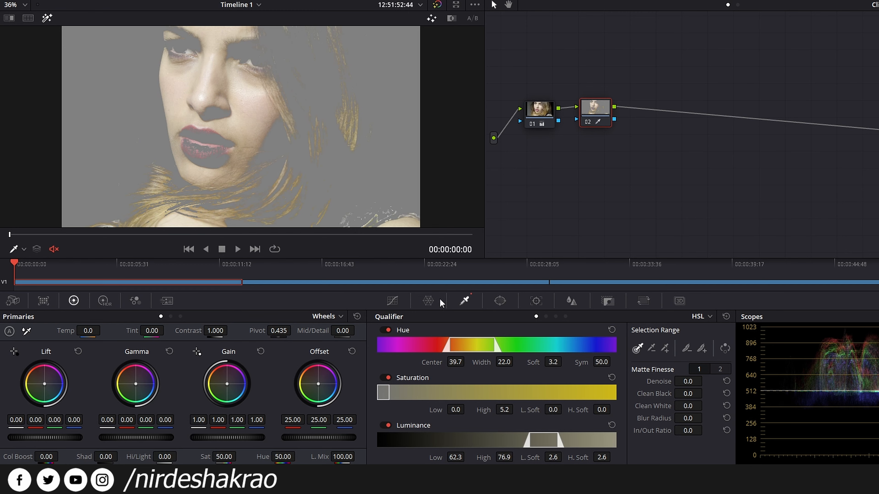
left_click(242, 106)
left_click_drag(250, 110, 252, 114)
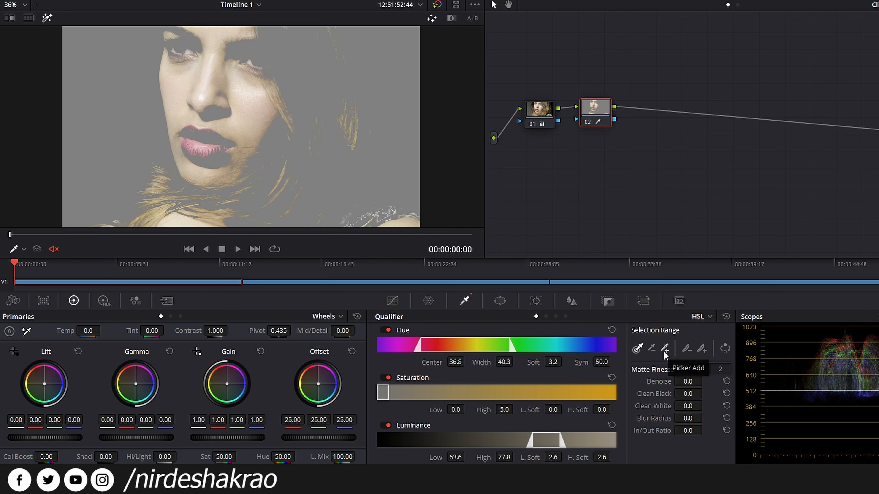
Try Picker Subtract and Picker Add on the cheek to narrow and widen the skin selection.
left_click(653, 349)
left_click_drag(265, 110, 260, 98)
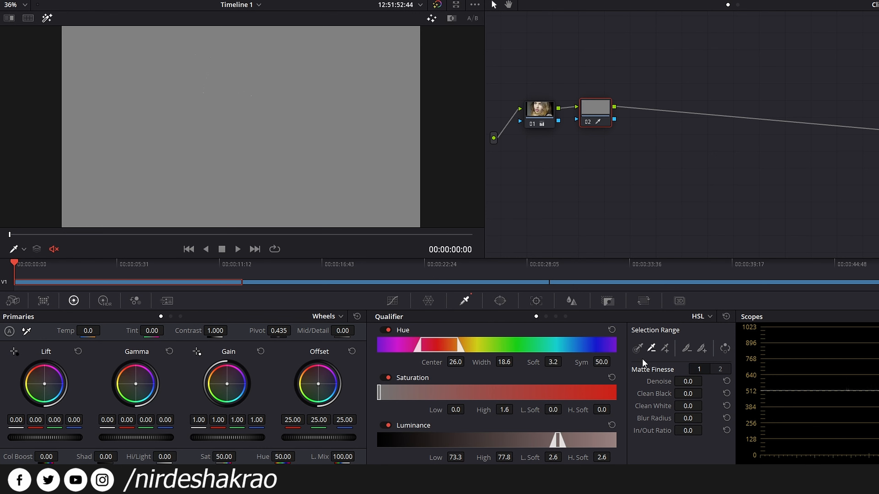
mouse_move(247, 118)
left_mouse_down()
mouse_move(252, 157)
mouse_move(239, 89)
left_mouse_up()
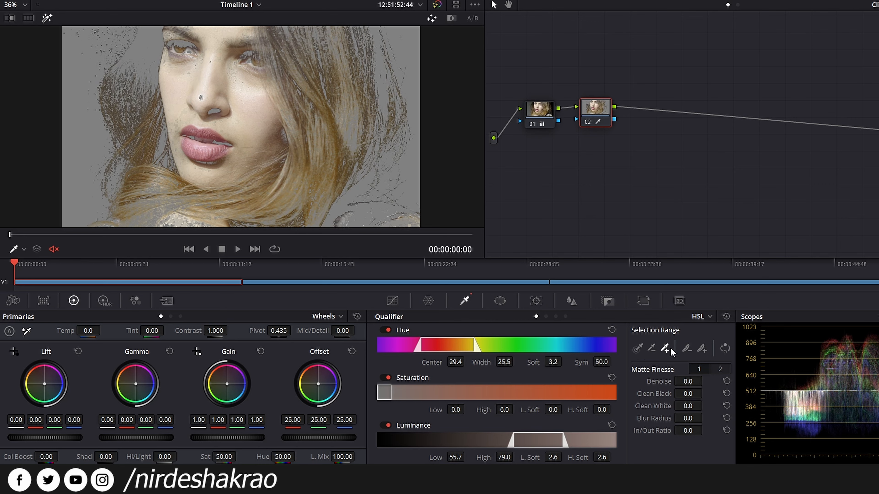
mouse_move(265, 132)
left_mouse_down()
mouse_move(252, 104)
mouse_move(229, 88)
left_mouse_up()
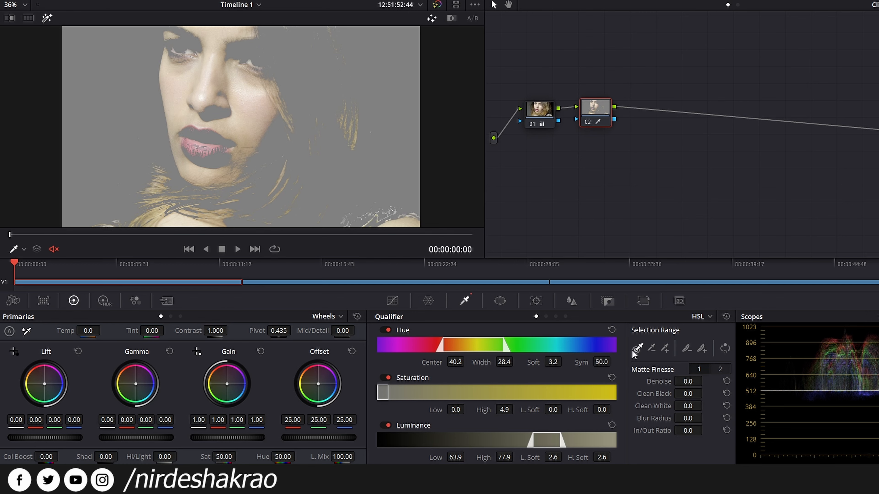
Resample the cheek once with the Picker and reset node 02's grade to clear the Qualifier selection.
left_click(248, 107)
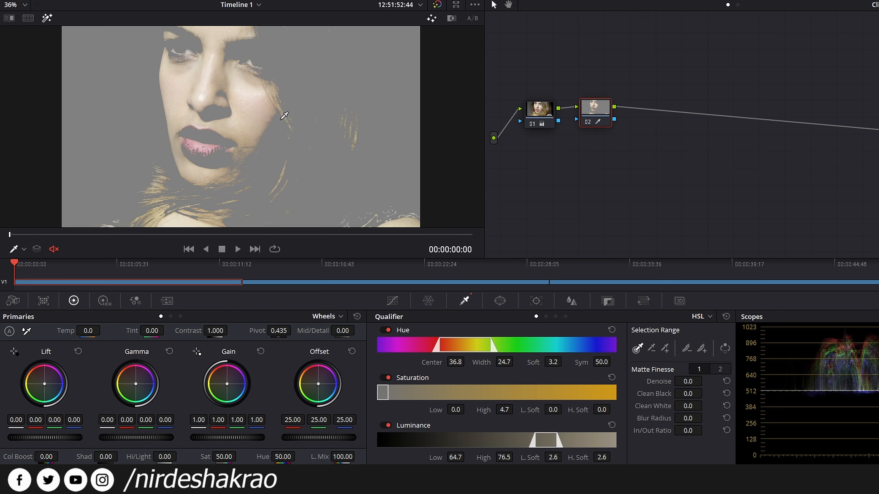
right_click(594, 110)
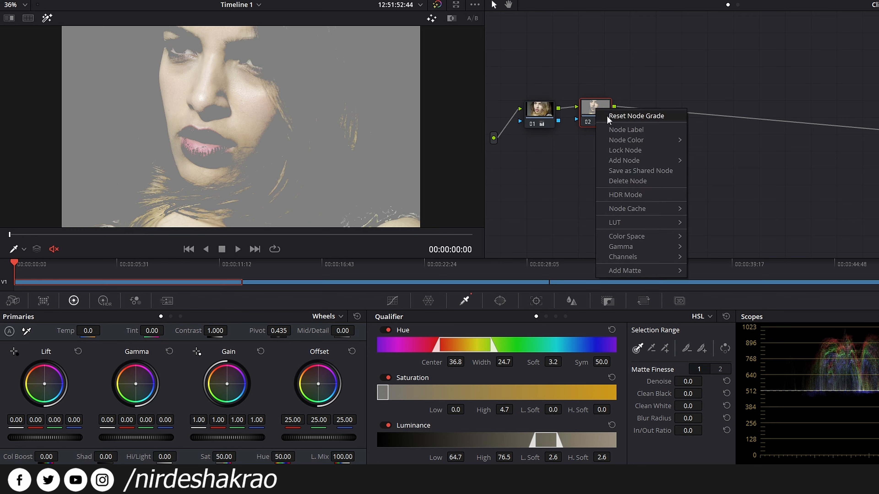
left_click(608, 118)
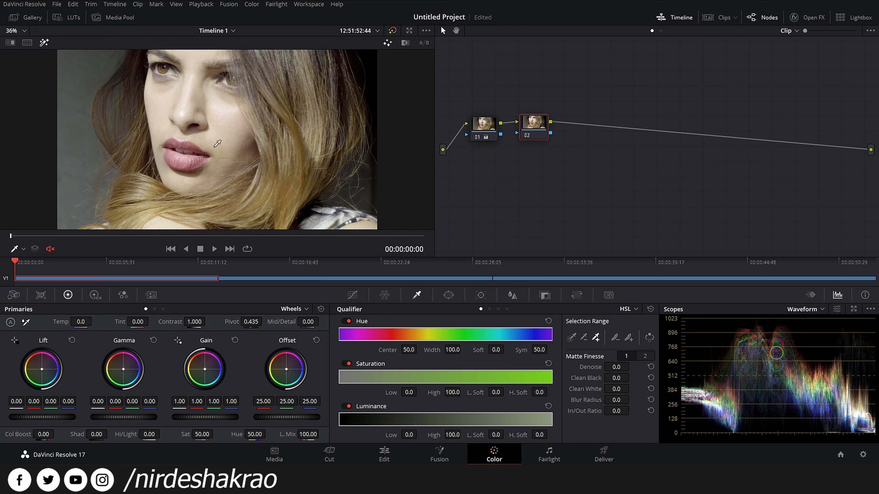
View the clip in the Vectorscope and return the scope to Waveform.
left_click(819, 314)
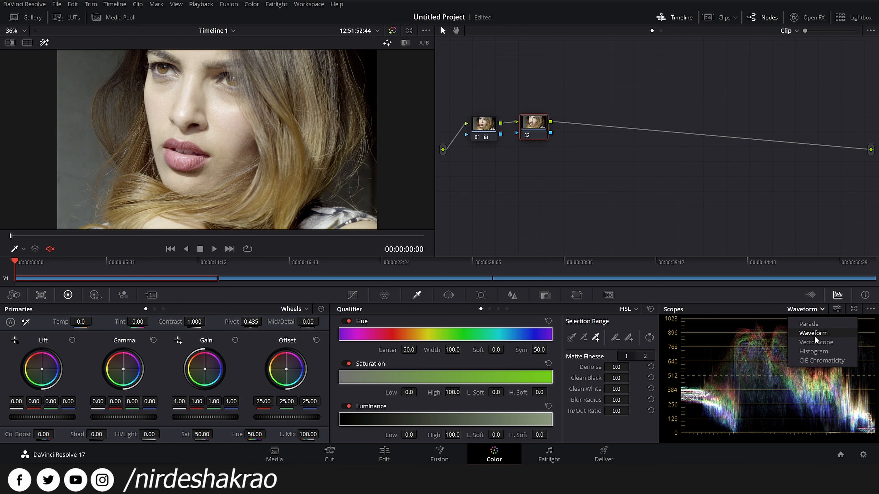
left_click(816, 342)
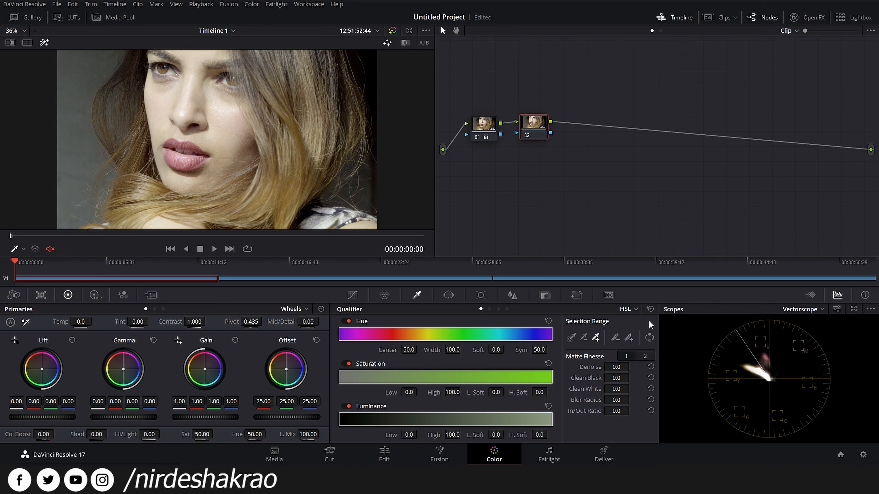
left_click(817, 310)
left_click(799, 333)
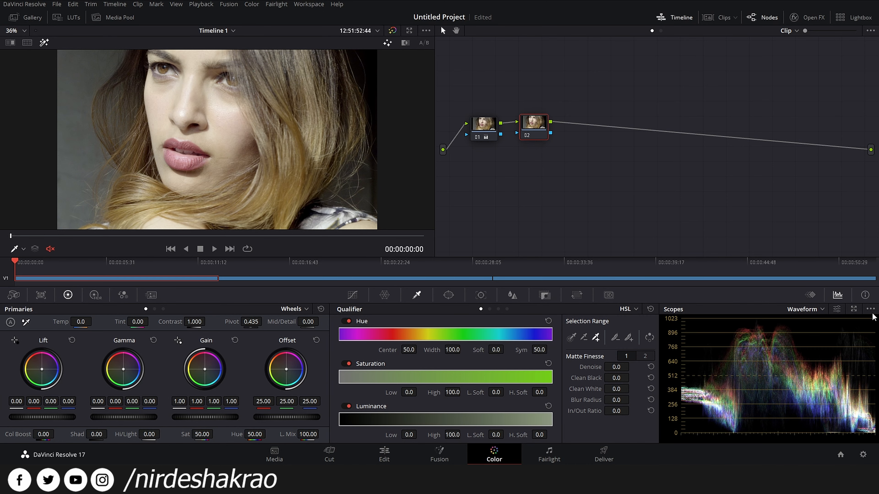
Switch the scopes' Display Qualifier Focus option off and back on.
left_click(870, 309)
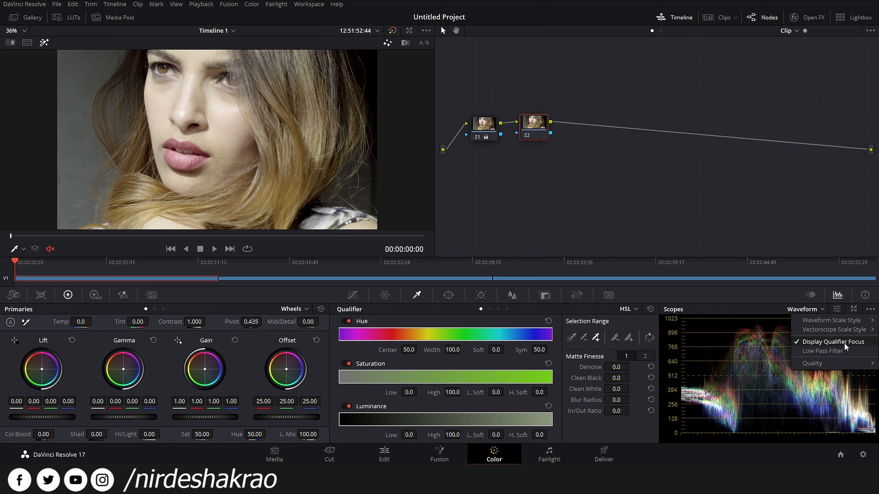
left_click(844, 343)
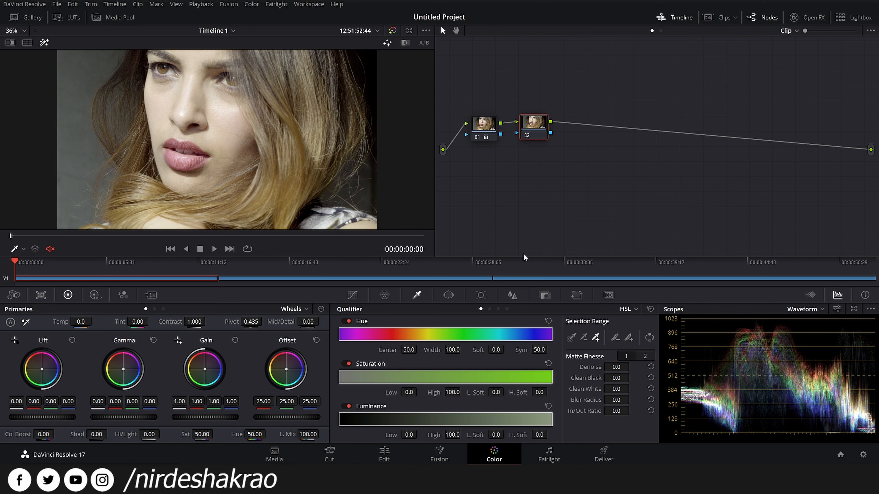
left_click(870, 310)
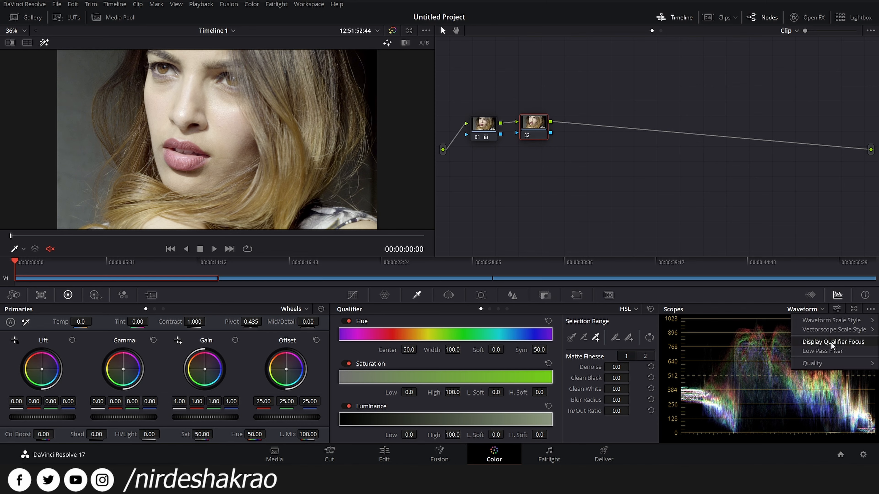
left_click(852, 342)
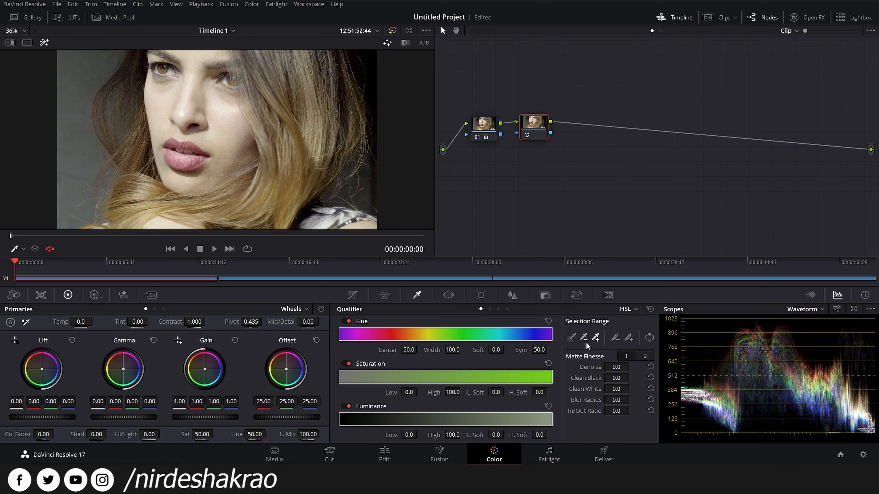
Try to shape the selection by subtracting tones from the jaw and hair and adding tones from the cheek.
left_click(233, 154)
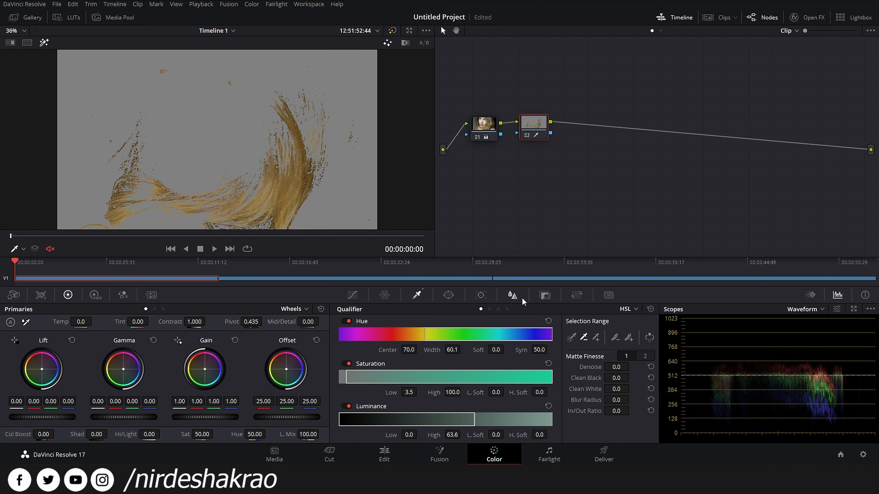
left_click(118, 174)
left_click_drag(118, 174, 126, 117)
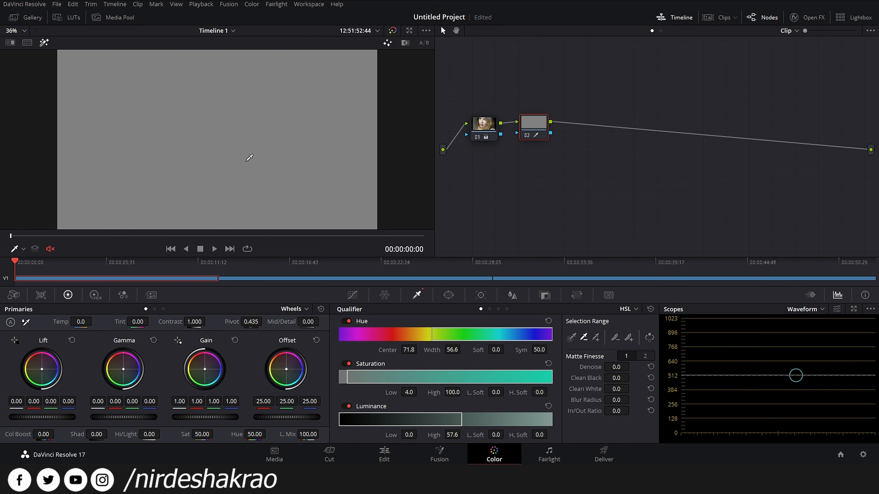
left_click(598, 340)
left_click_drag(241, 140, 225, 115)
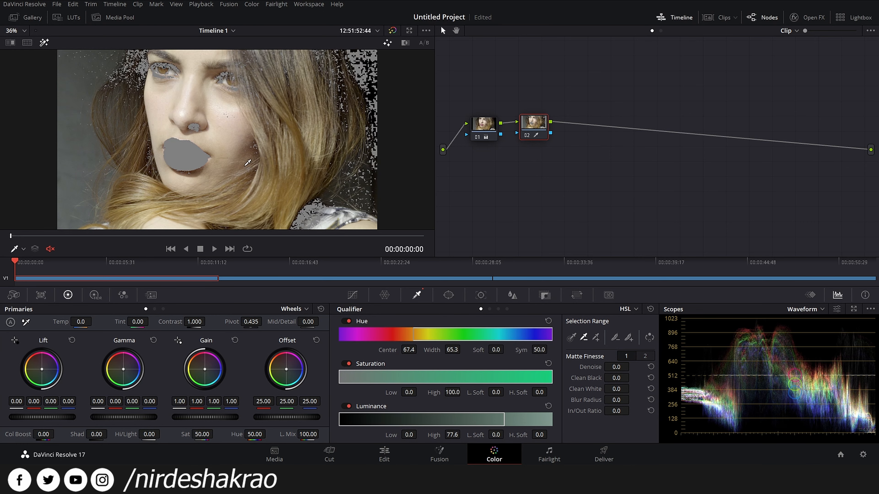
left_click(243, 165)
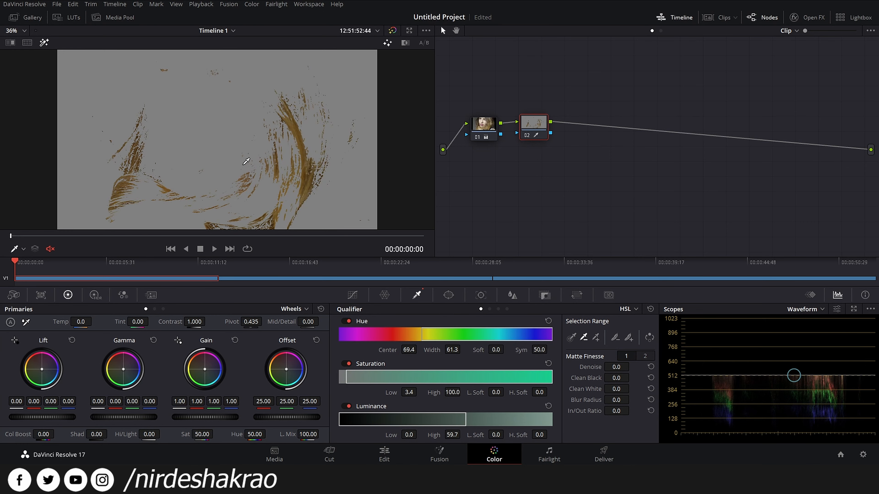
Replace the selection by sampling neighbouring spots on the woman's sunlit cheek with the standard Picker.
left_click(572, 337)
left_click(224, 121)
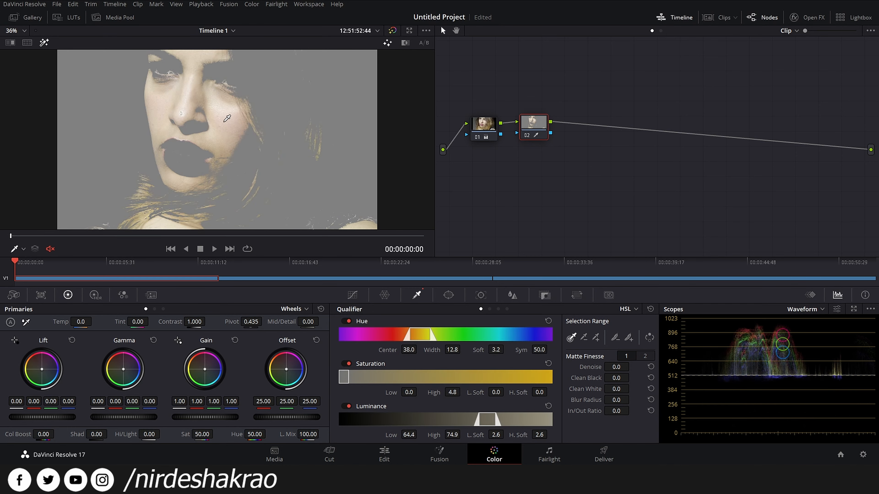
left_click(223, 124)
left_click(223, 124)
left_click(223, 125)
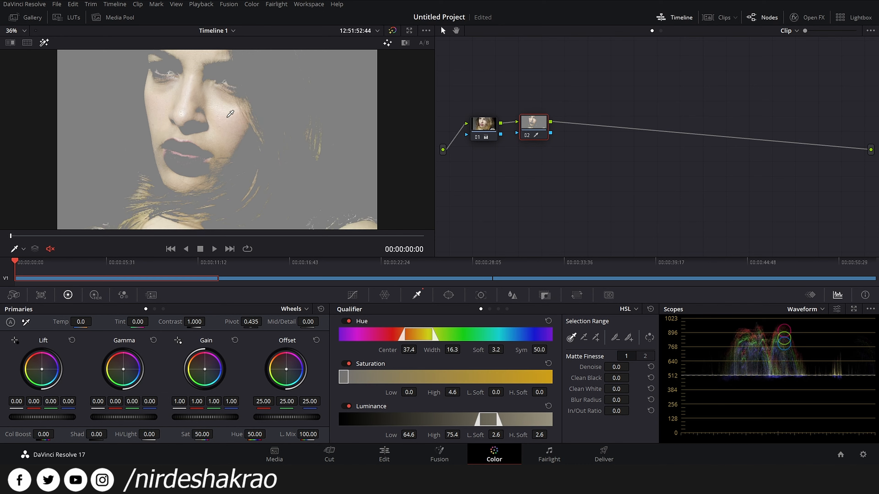
left_click(222, 116)
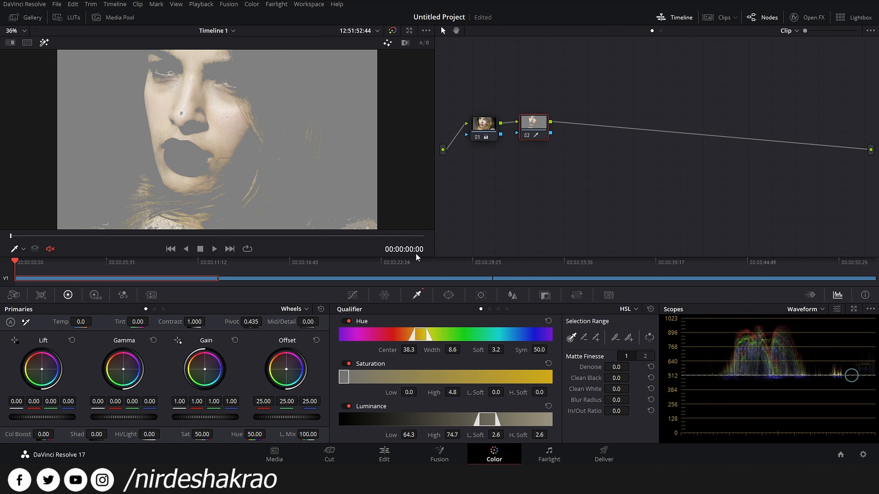
left_click(215, 117)
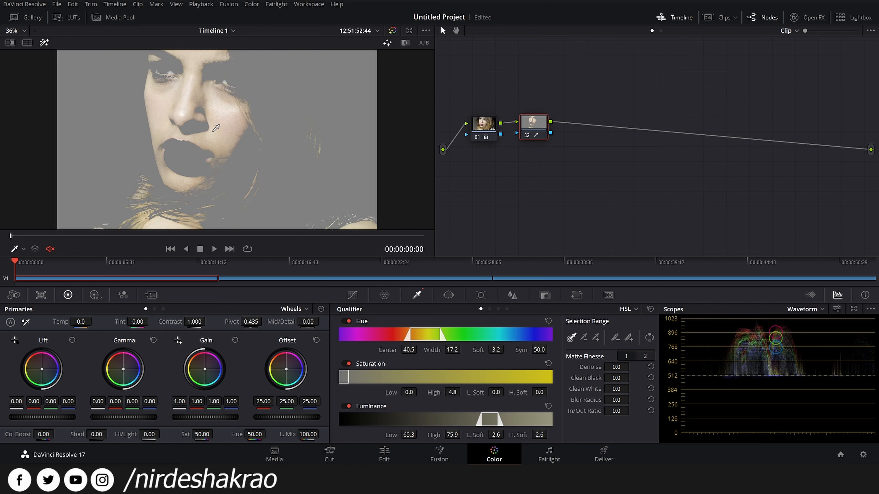
left_click(227, 116)
left_click(220, 118)
left_click(224, 116)
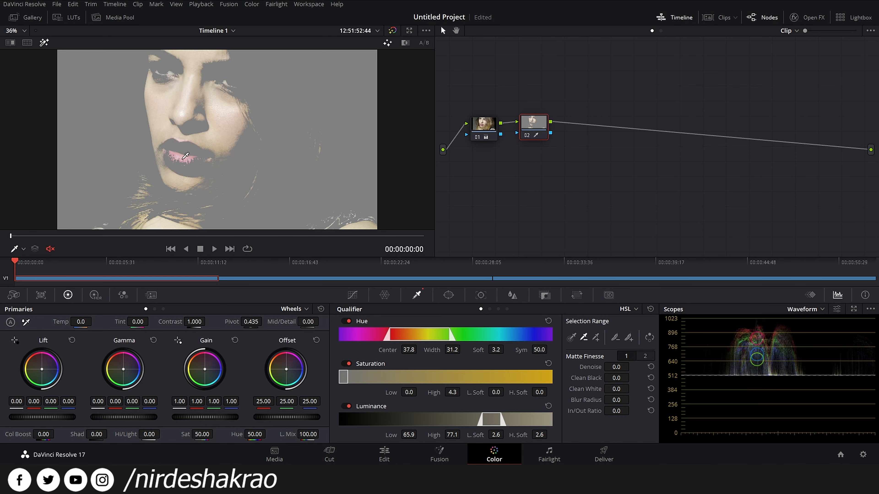
Subtract the lip tone from the selection and add more skin tone from the cheek.
left_click(184, 156)
left_click(596, 337)
left_click(232, 122)
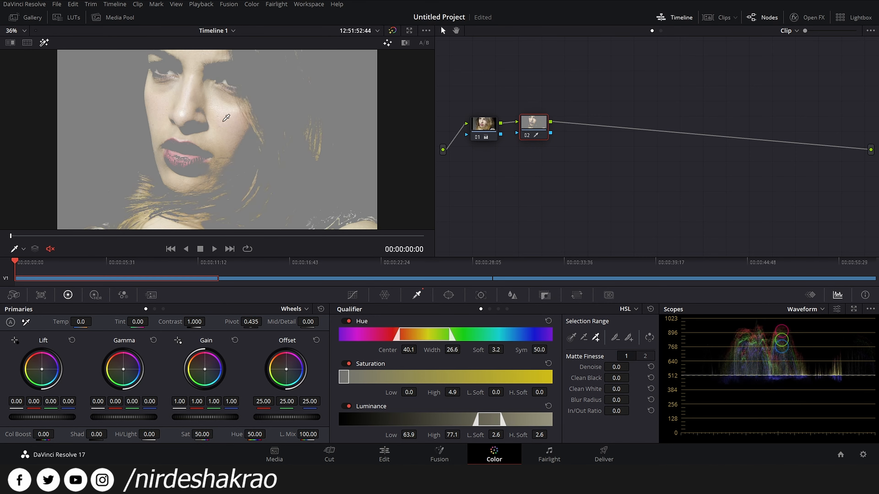
Subtract softness around the lips from the skin selection, and take the lip tones out with the color range picker.
left_click(195, 162)
left_click(615, 340)
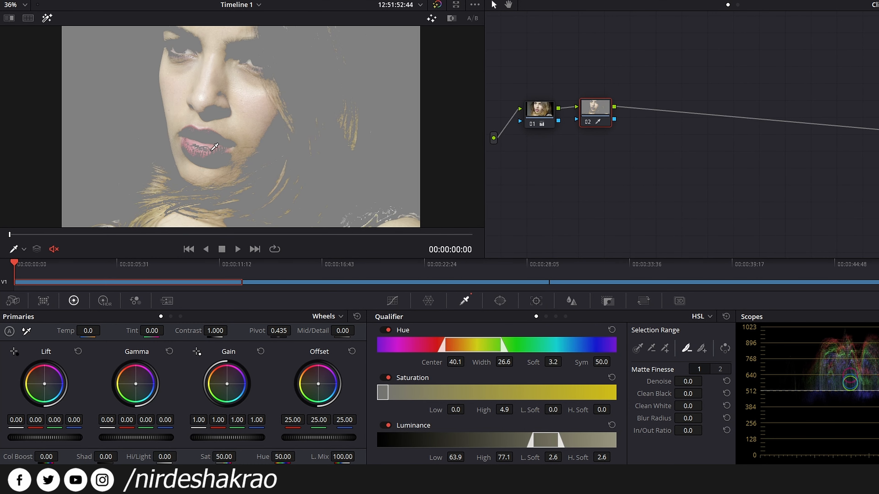
left_click(215, 147)
left_click(702, 348)
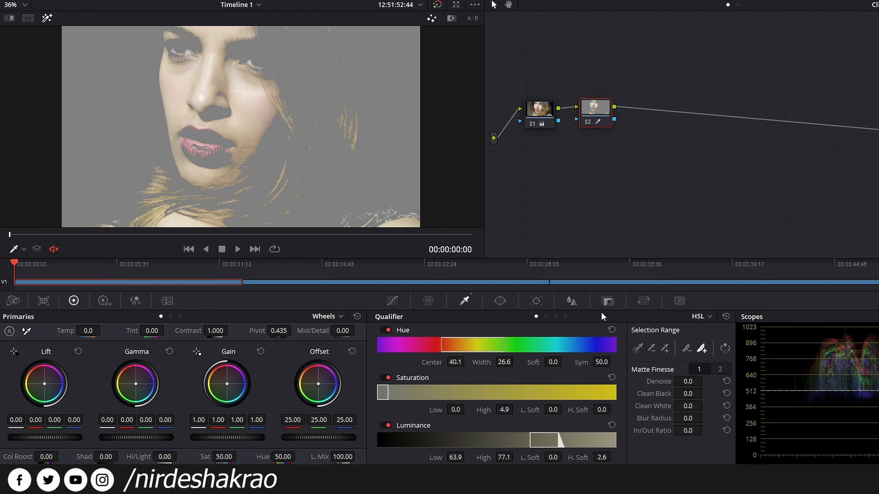
left_click(652, 348)
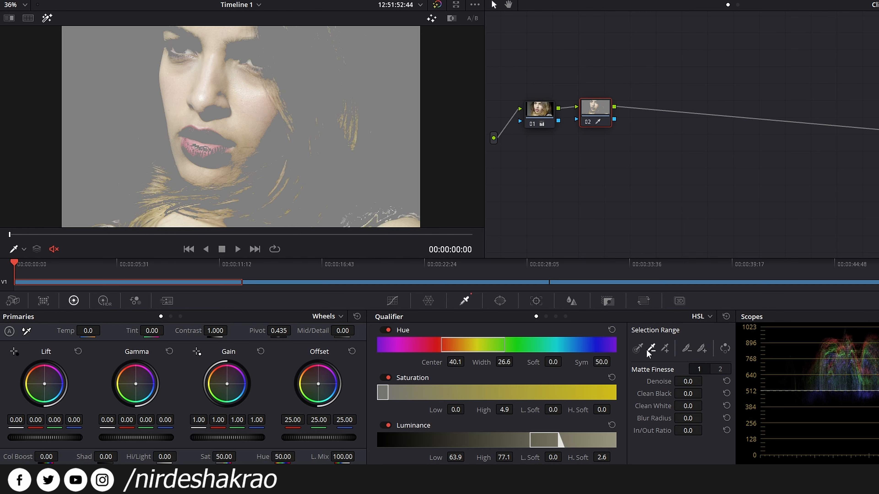
left_click(206, 150)
left_click(210, 148)
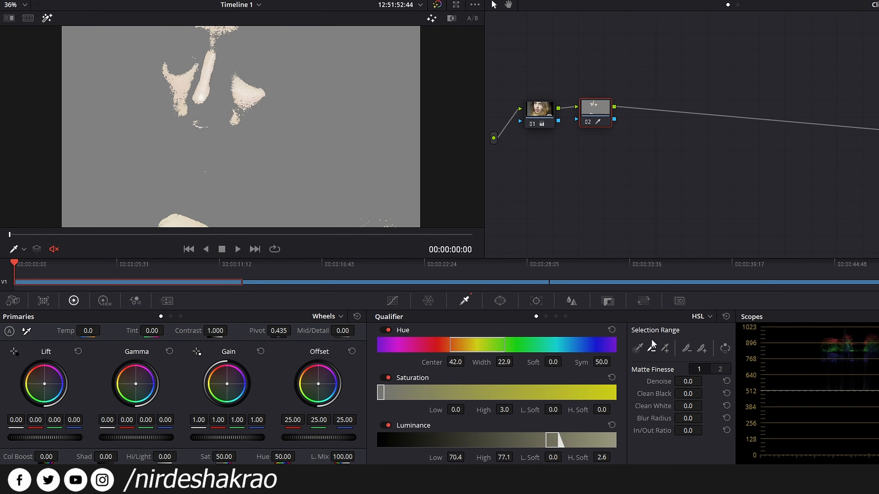
Add softness to the selection by sampling skin on the woman's cheeks and along her jaw.
left_click(702, 348)
left_click(248, 100)
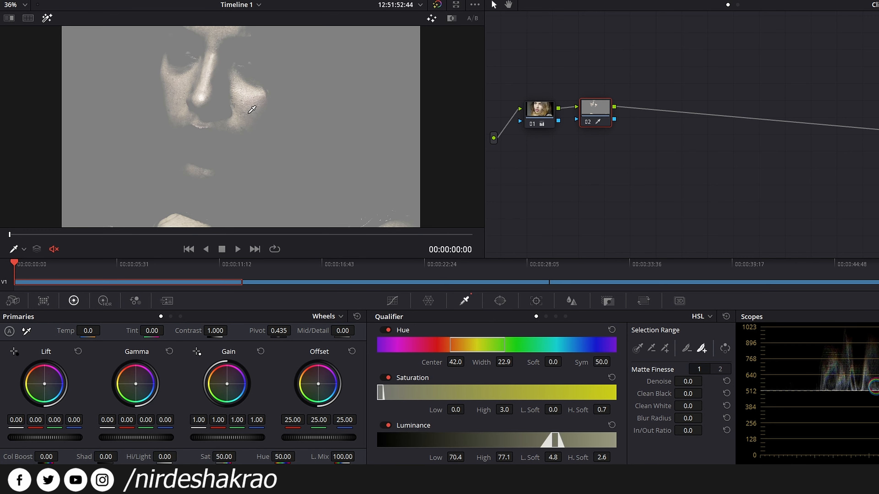
left_click(258, 103)
left_click(269, 84)
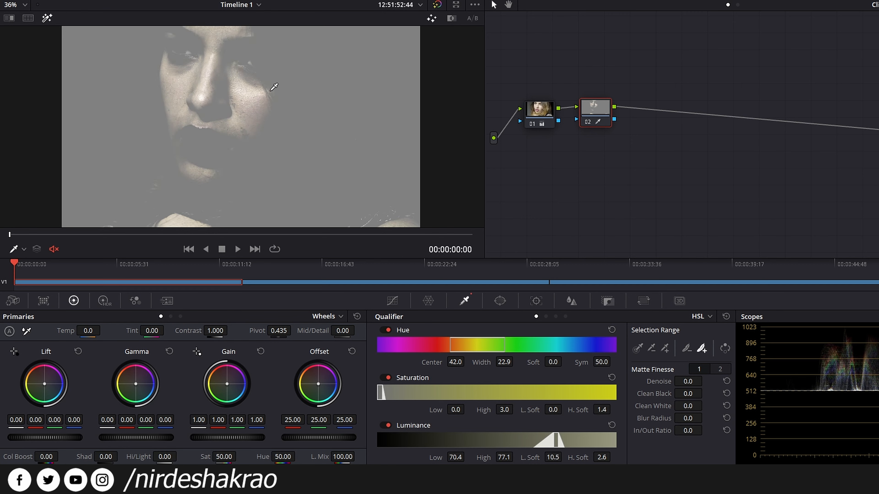
left_click(238, 121)
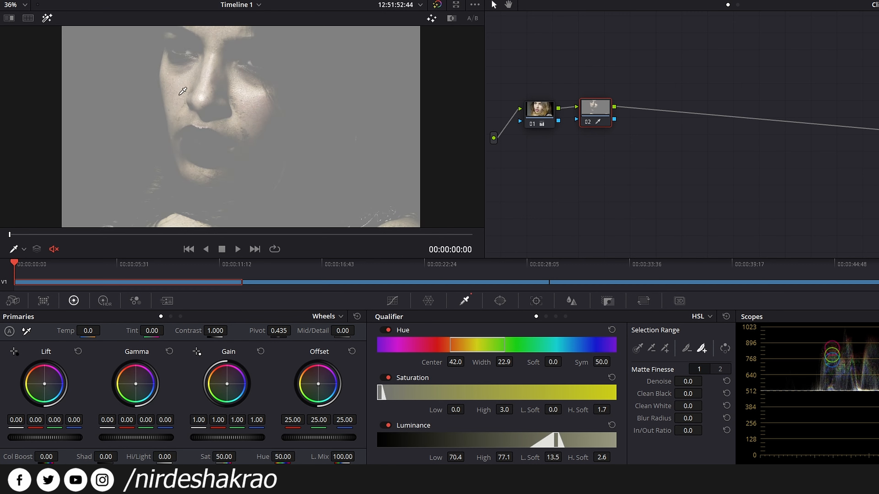
left_click(258, 144)
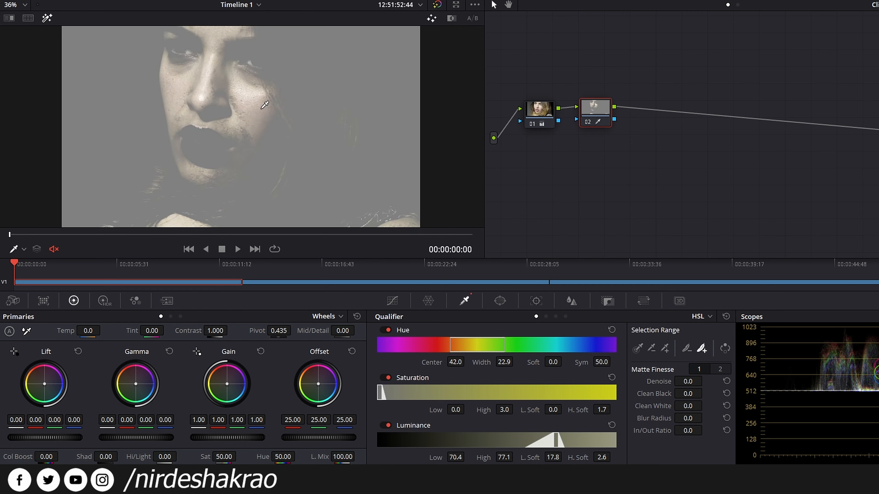
left_click(259, 151)
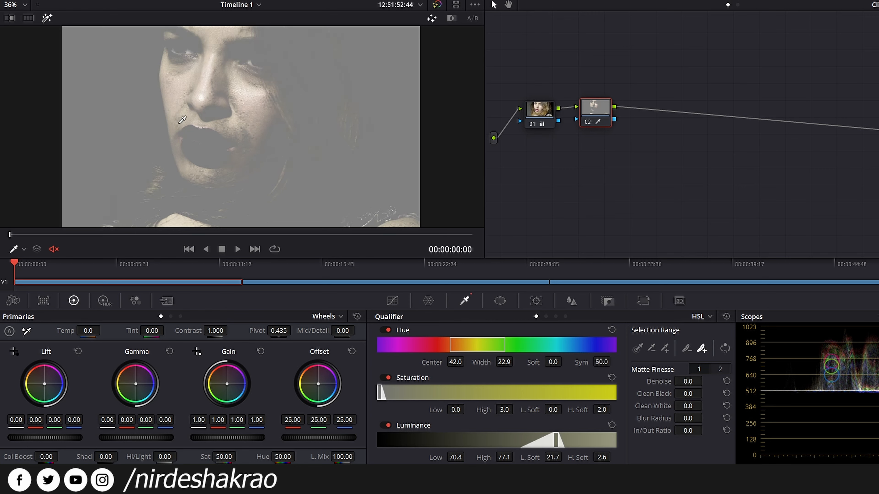
left_click(256, 147)
left_click(250, 90)
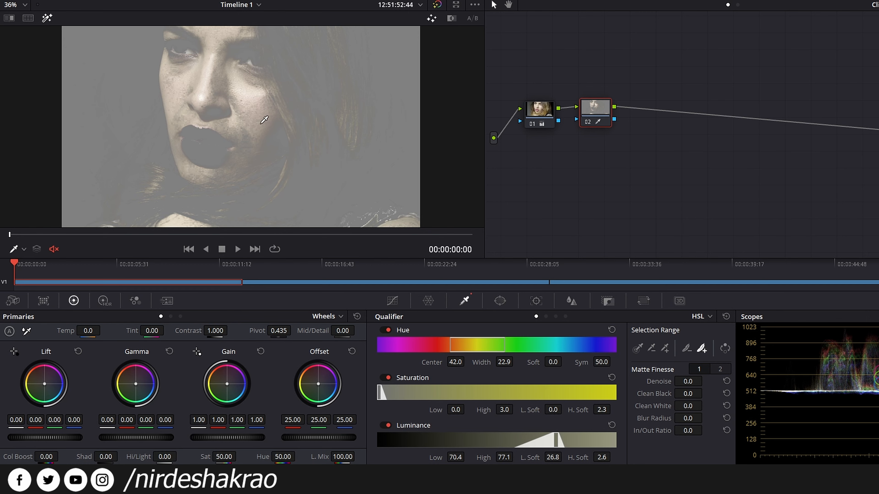
Preview the selection as a black-and-white matte and refine it with Clean Black 4.0 and Clean White 100.0.
left_click(450, 18)
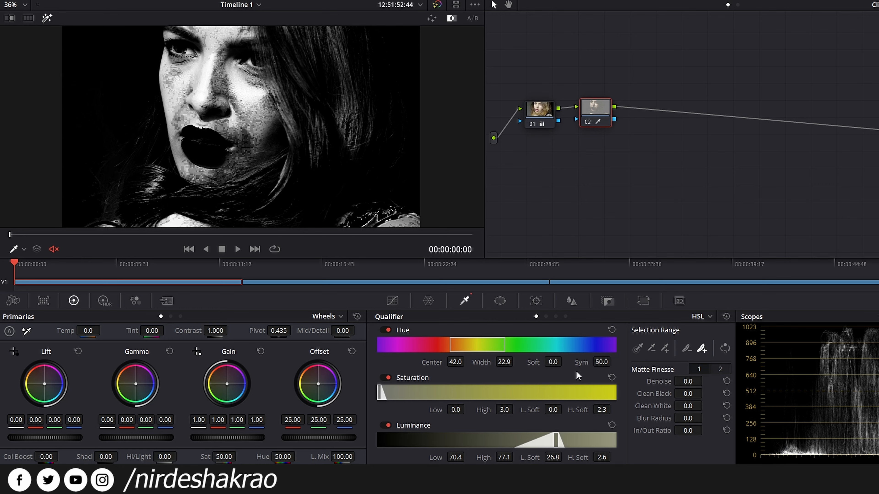
left_click_drag(689, 393, 705, 393)
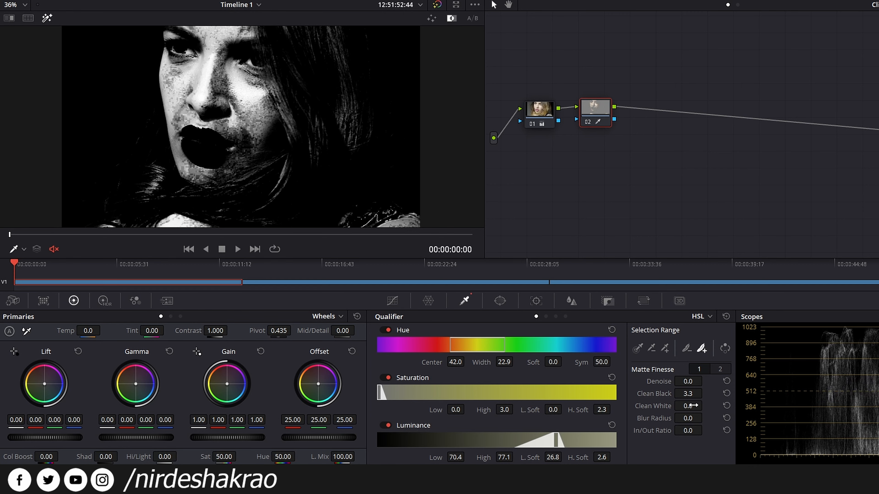
left_click_drag(706, 405, 705, 405)
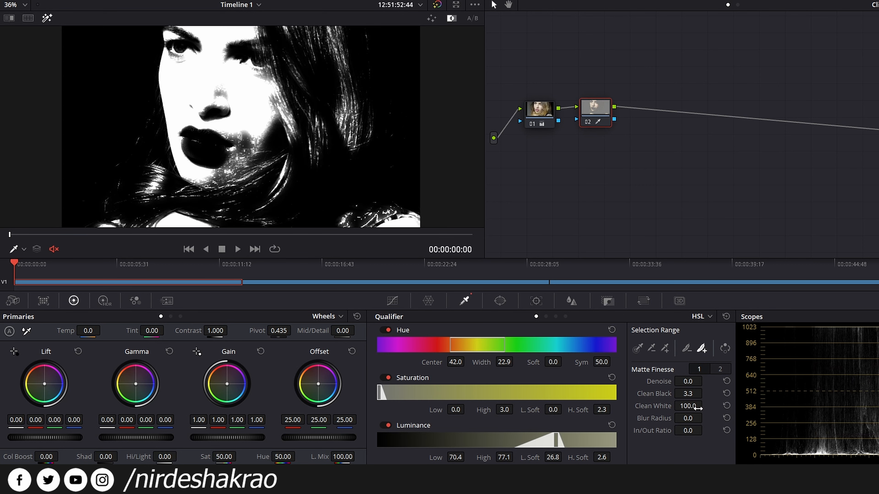
left_click_drag(682, 393, 705, 393)
key("alt+Tab")
Return to the color highlight preview and add softness from the shaded cheek beside the mouth.
left_click(702, 348)
left_click(432, 20)
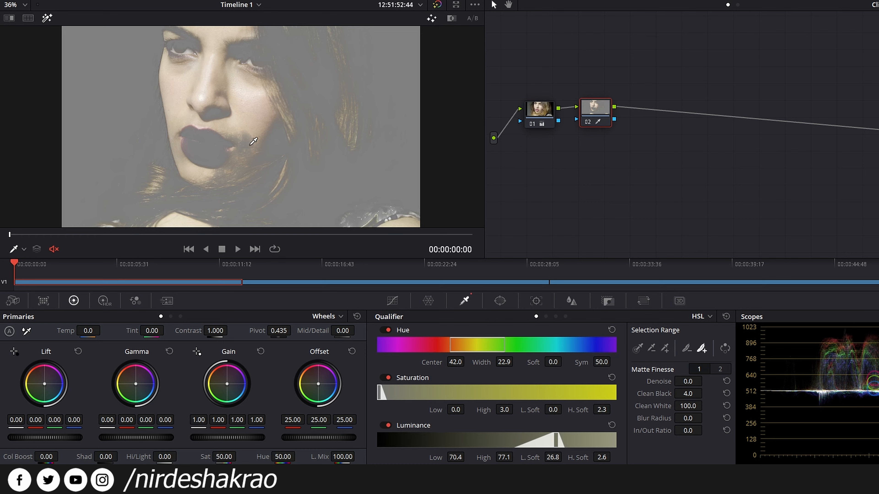
left_click_drag(248, 143, 248, 149)
Adjust the qualifier's Hue range to Center 38.7, Width 8.8 and Soft 0.5.
mouse_move(505, 362)
left_mouse_down()
mouse_move(484, 362)
mouse_move(496, 367)
left_mouse_up()
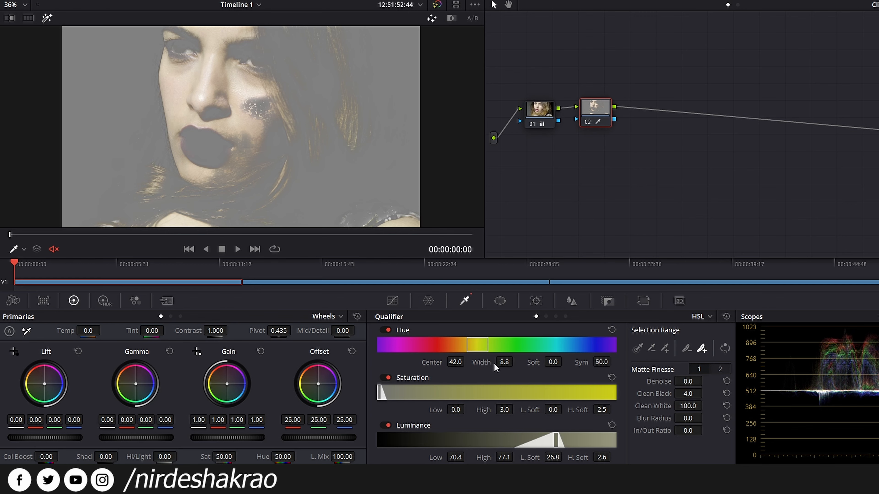
left_click_drag(455, 362, 488, 345)
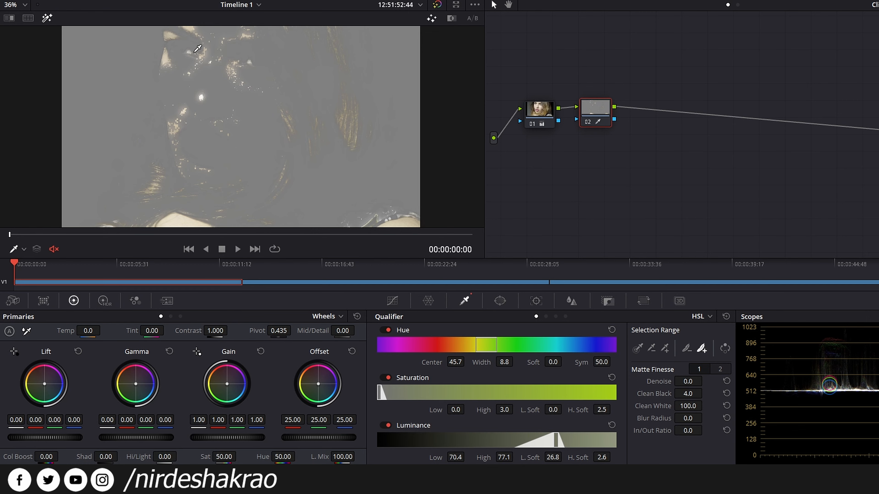
mouse_move(455, 362)
left_mouse_down()
mouse_move(429, 363)
mouse_move(469, 362)
left_mouse_up()
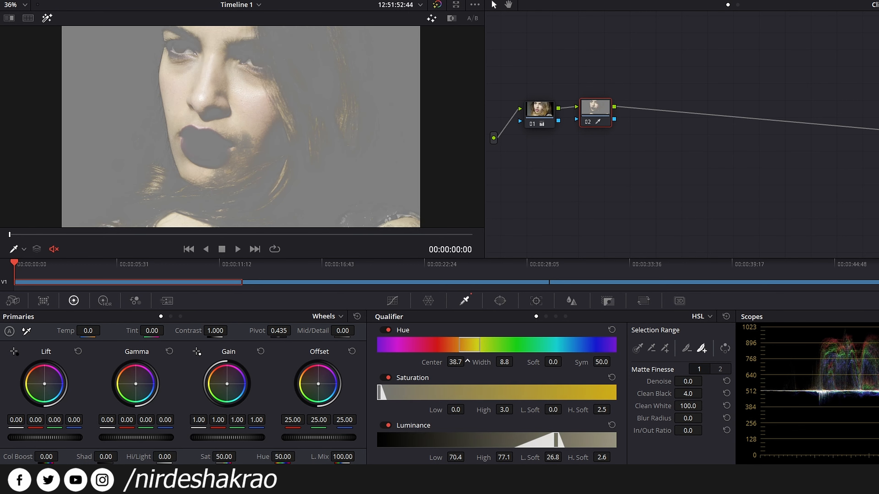
left_click_drag(559, 366, 564, 361)
Set the Saturation range to High 3.8 and L. Soft 0.5, checking the selection in the black-and-white matte.
left_click_drag(463, 410, 505, 410)
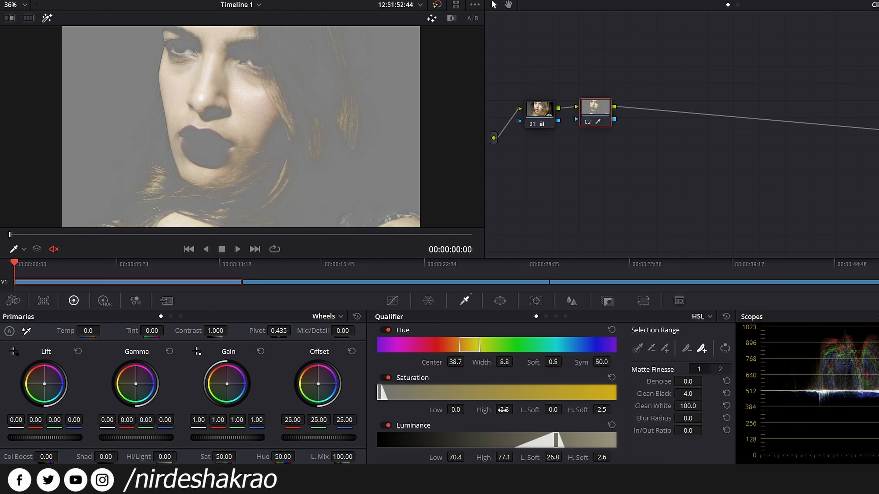
left_click_drag(504, 410, 516, 409)
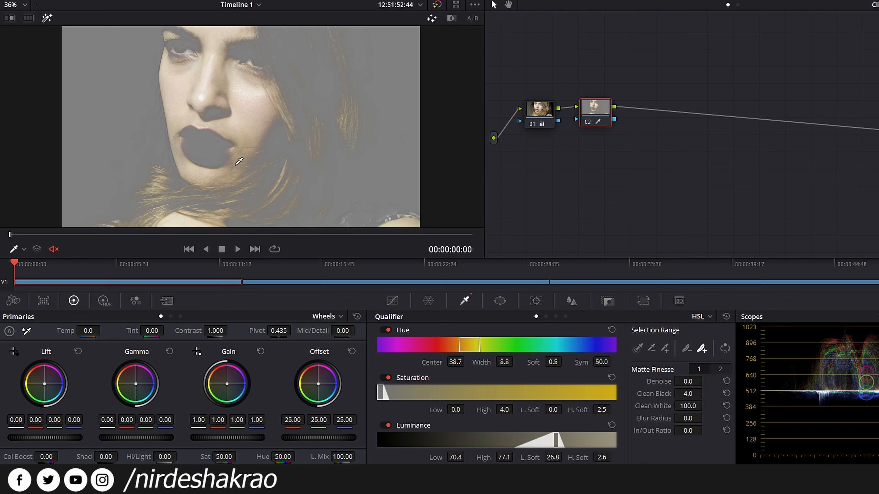
left_click(452, 18)
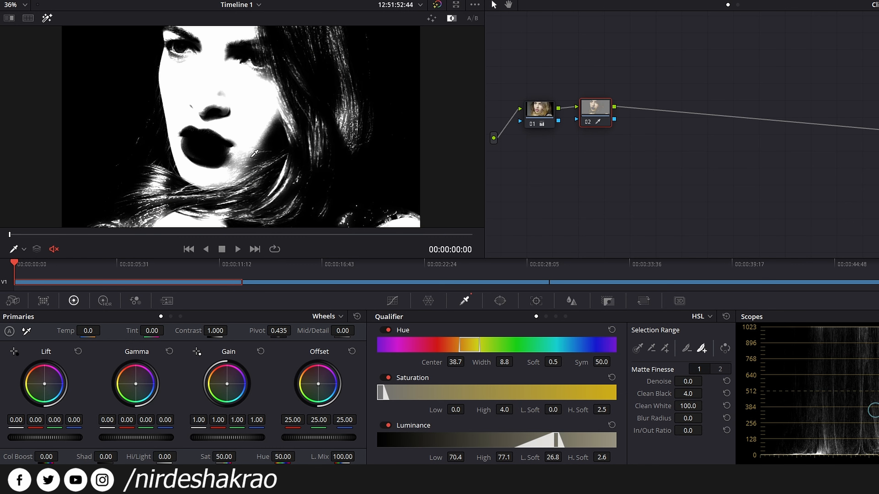
left_click_drag(508, 410, 554, 410)
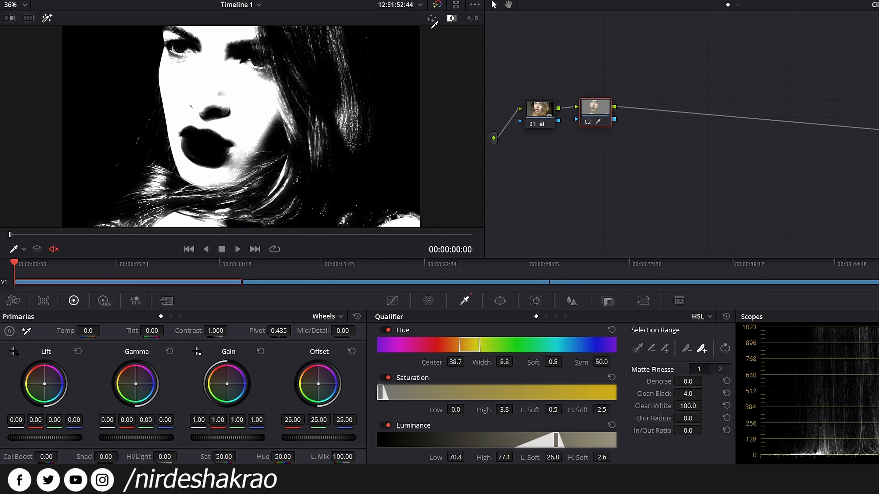
left_click(431, 21)
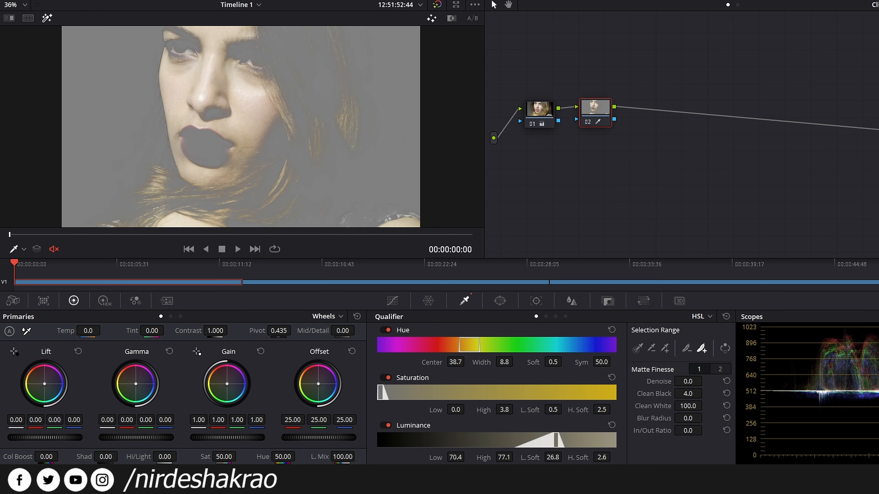
Set the Luminance range to Low 69.1 and High 73.6, and check the result in the black-and-white matte.
left_click_drag(456, 457, 443, 457)
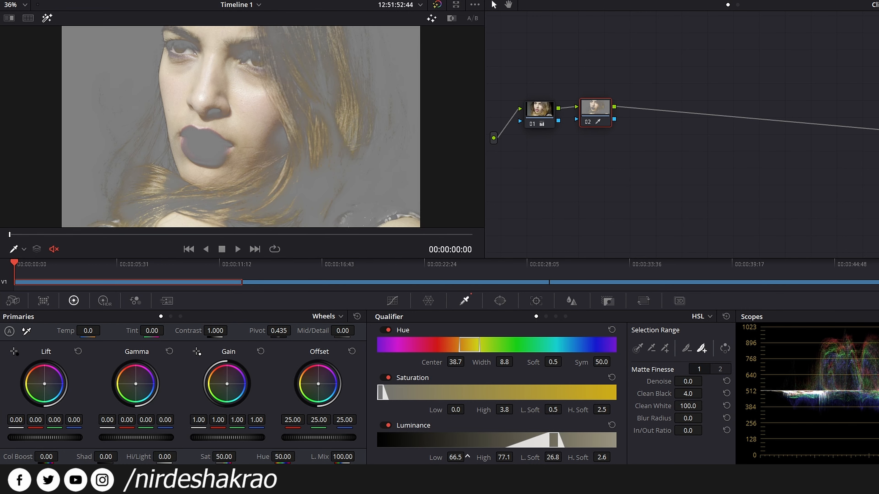
mouse_move(443, 457)
left_mouse_down()
mouse_move(400, 457)
mouse_move(454, 457)
left_mouse_up()
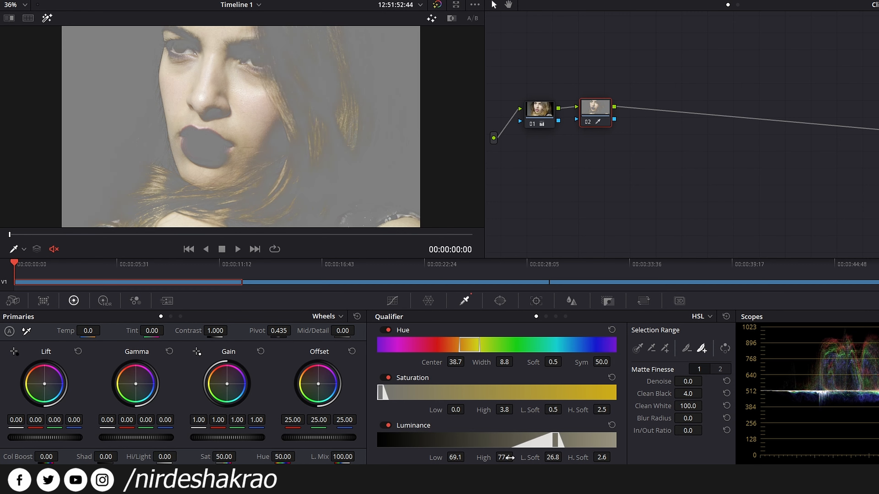
left_click_drag(505, 458, 515, 457)
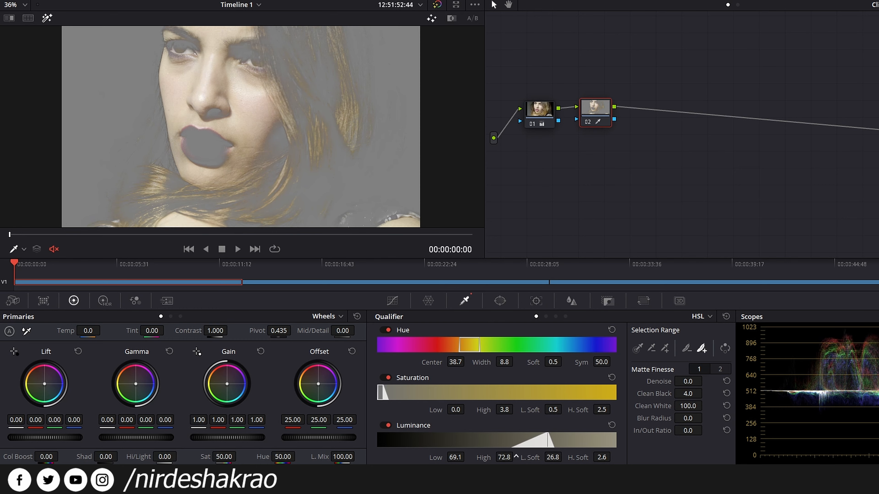
mouse_move(504, 457)
left_mouse_down()
mouse_move(484, 457)
mouse_move(521, 457)
left_mouse_up()
left_click(451, 18)
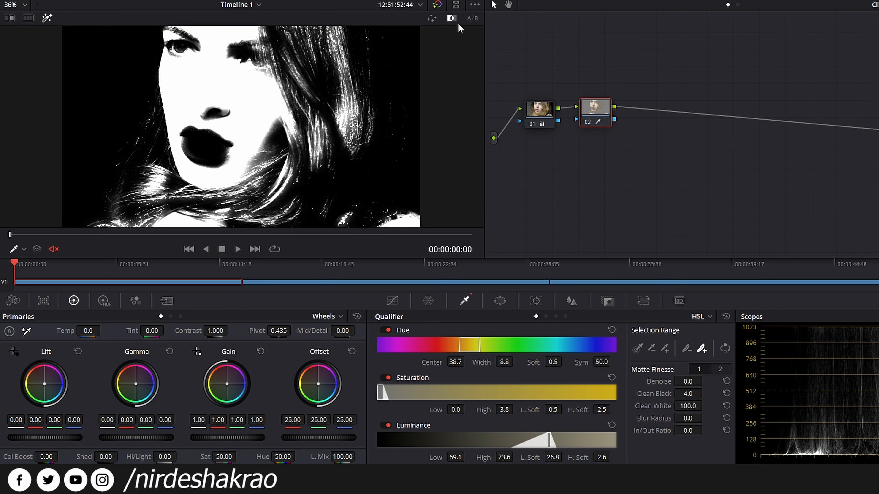
left_click(452, 18)
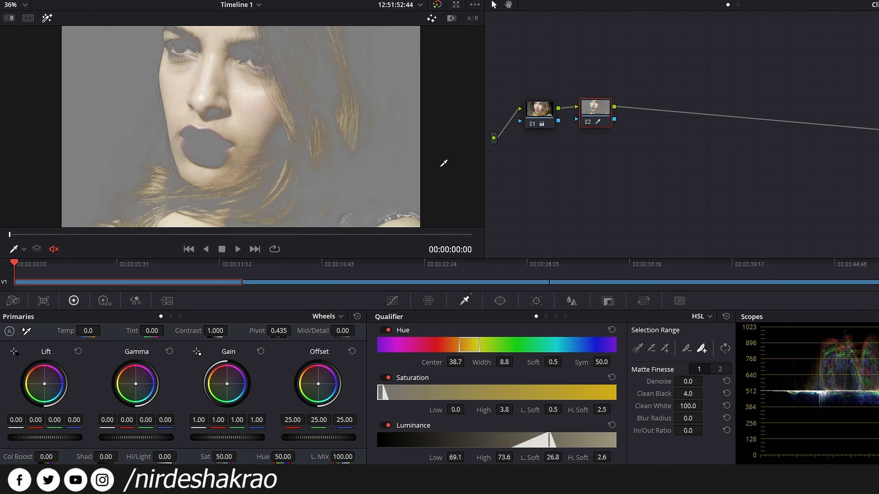
Turn off the selection highlight to show the full image, and reposition node 02 slightly beside node 01.
left_click_drag(597, 110, 605, 110)
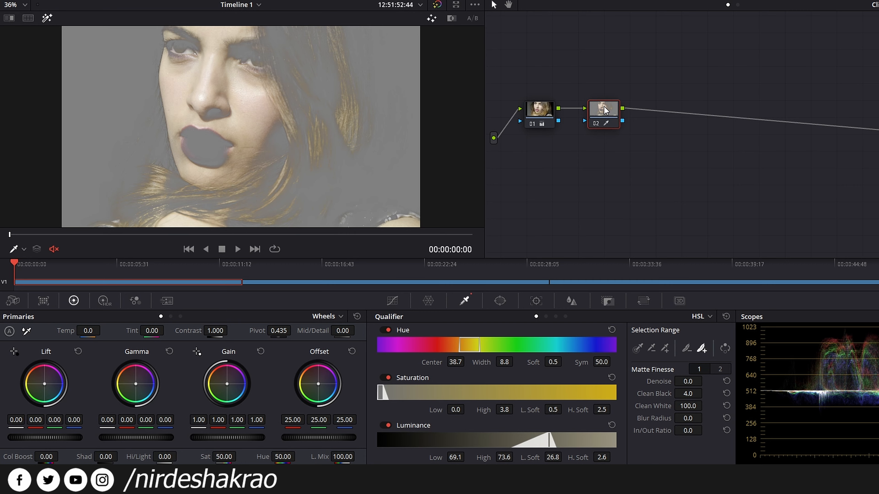
left_click(47, 19)
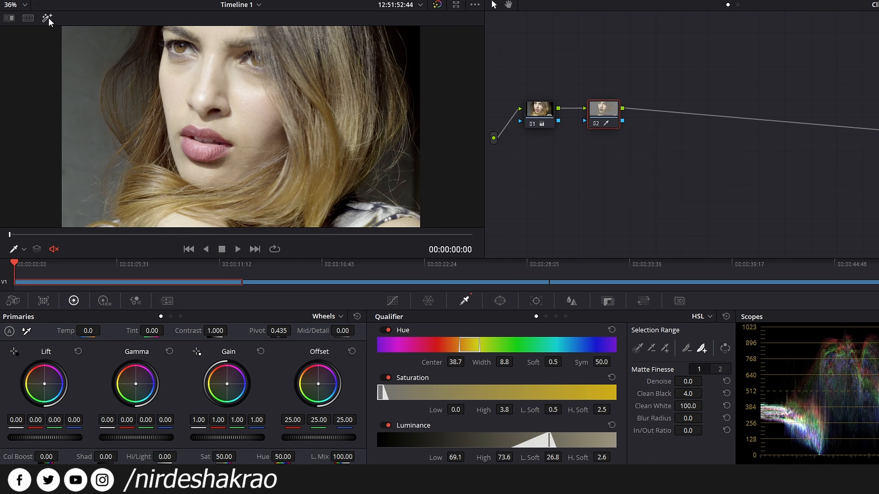
left_click(48, 19)
left_click(48, 18)
mouse_move(601, 112)
left_mouse_down()
mouse_move(593, 116)
mouse_move(599, 107)
left_mouse_up()
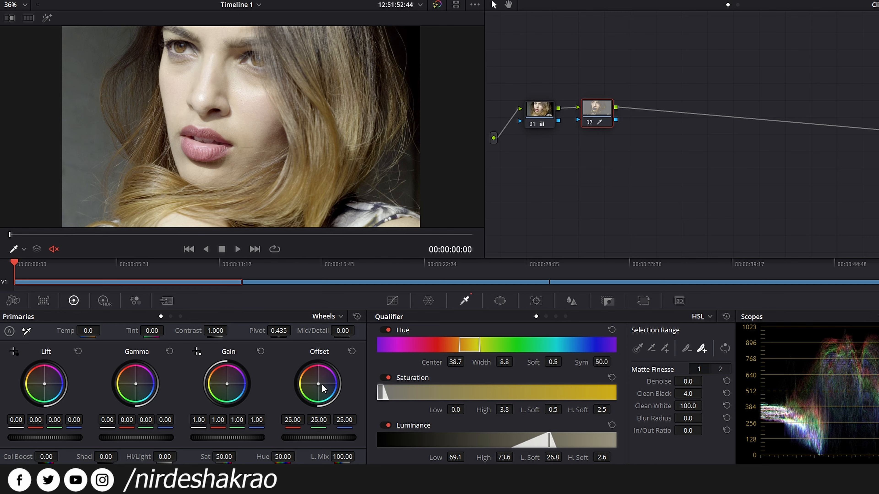
Test the isolated skin by pushing the Offset color strongly toward blue, and reset the Offset.
left_click_drag(319, 385, 335, 394)
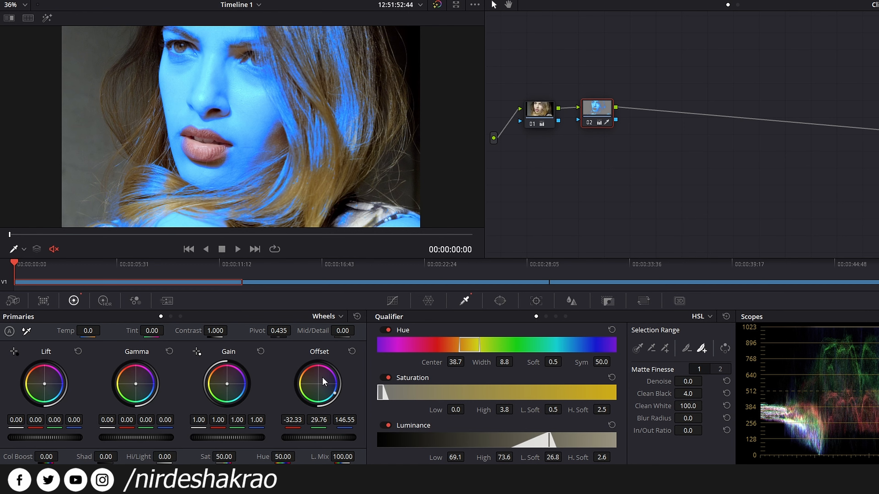
left_click(352, 352)
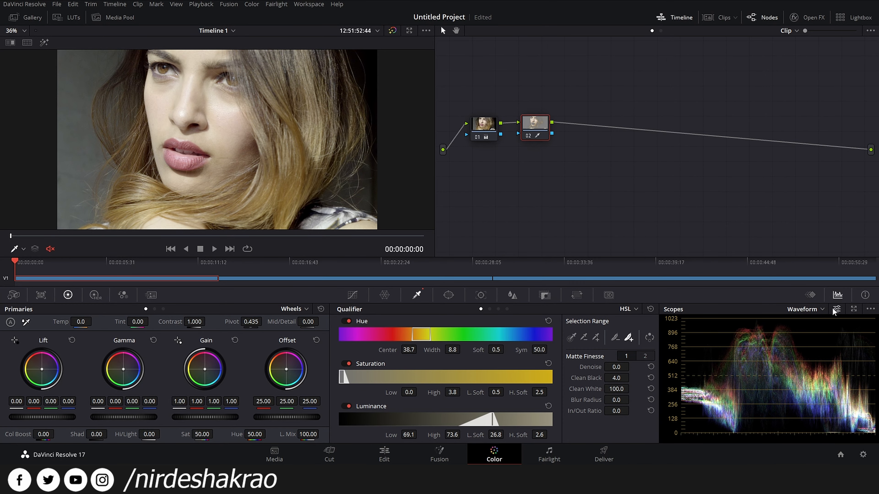
Switch the scope from Waveform to Vectorscope and compare the trace with the selection highlight on and off.
left_click(822, 309)
left_click(815, 342)
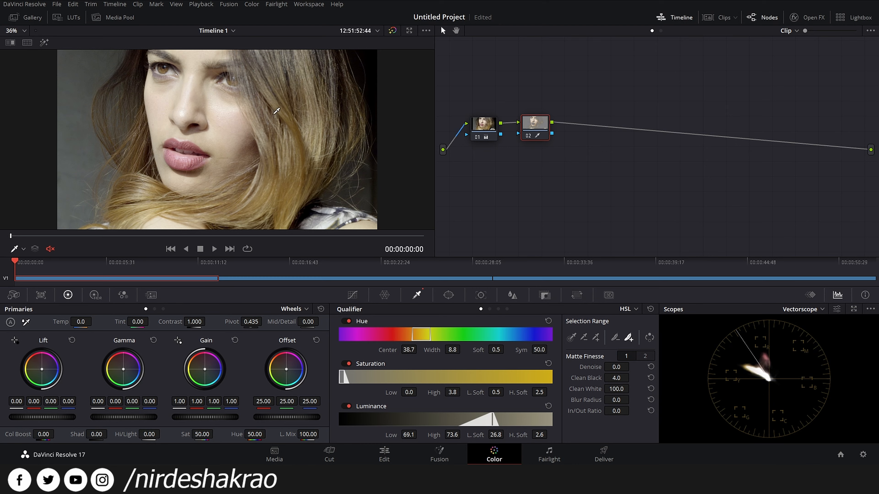
left_click(45, 42)
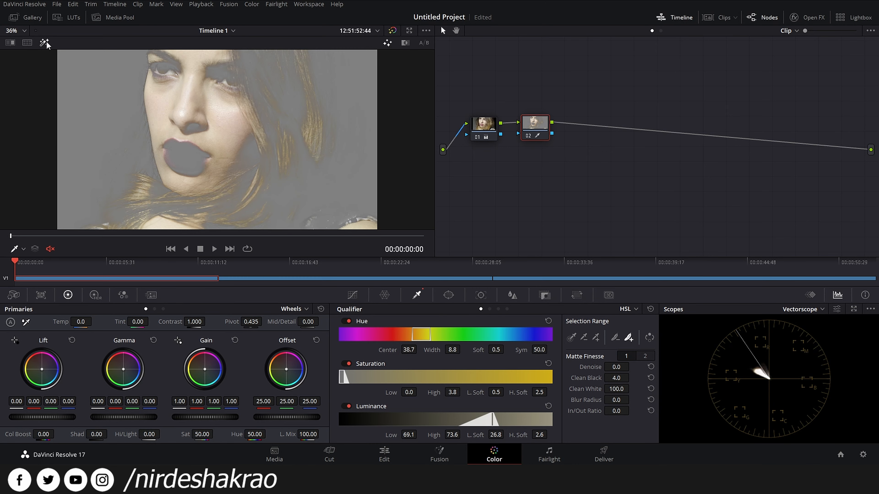
left_click(45, 43)
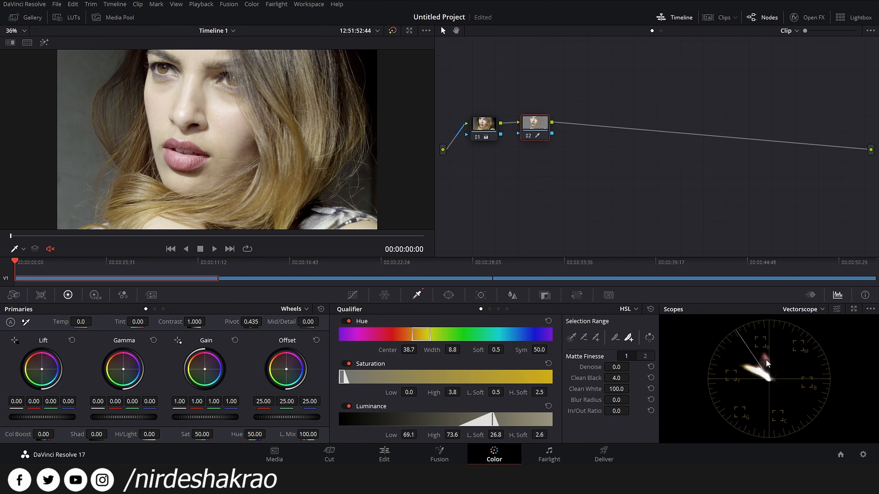
Open the Vectorscope in an enlarged floating window and place it beside the viewer.
left_click(853, 309)
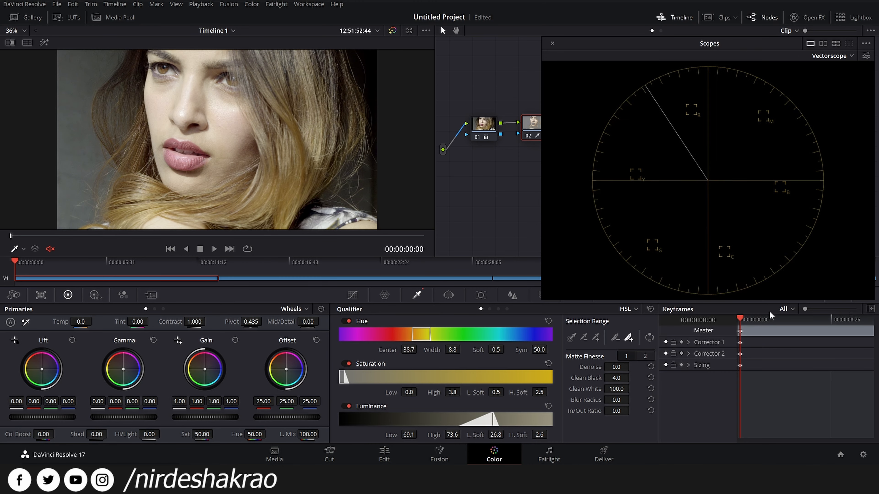
left_click_drag(619, 46, 502, 33)
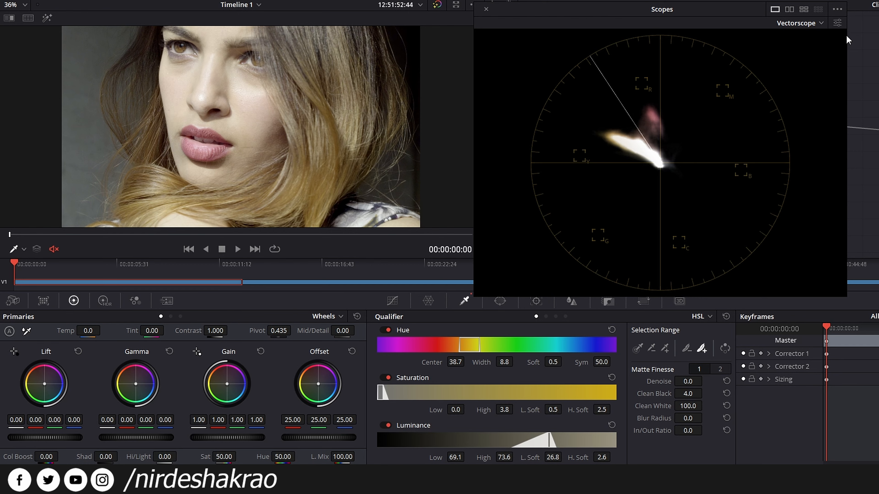
left_click(837, 23)
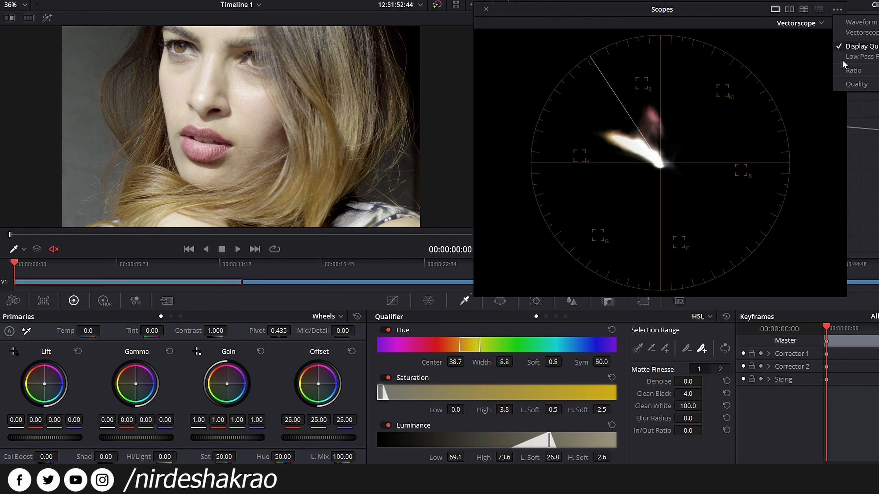
mouse_move(844, 88)
left_click(812, 41)
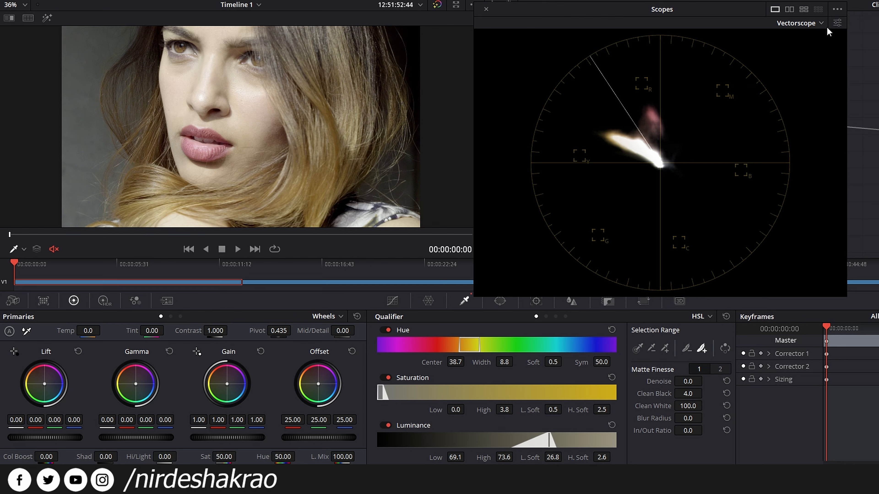
Toggle Show Skin Tone Indicator off and on in the Vectorscope settings, leaving it enabled.
left_click(836, 25)
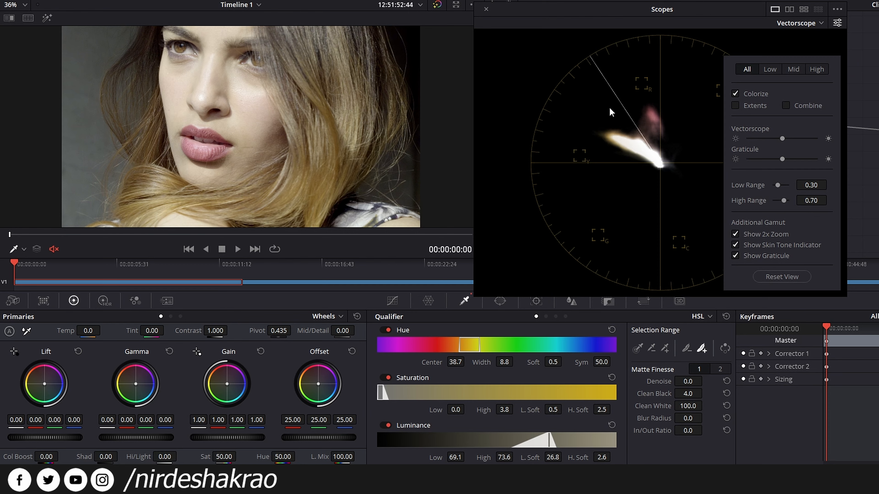
left_click(735, 245)
left_click(736, 245)
left_click(678, 112)
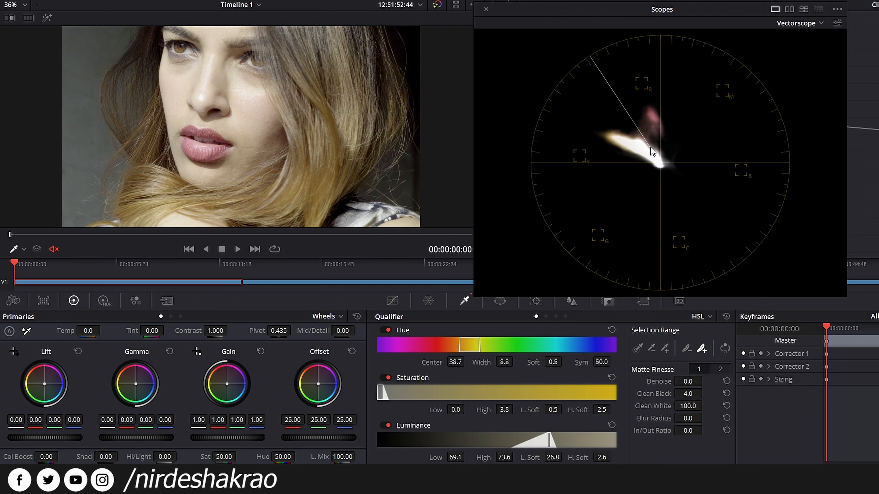
Highlight the qualified skin on node 02 and set its Tint to 25.00.
left_click_drag(151, 331, 167, 330)
double_click(135, 331)
left_click(47, 18)
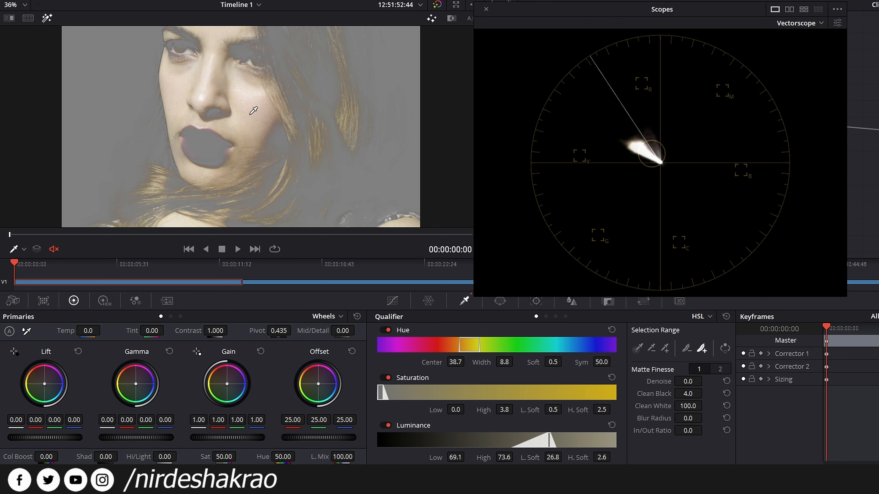
left_click_drag(148, 330, 192, 331)
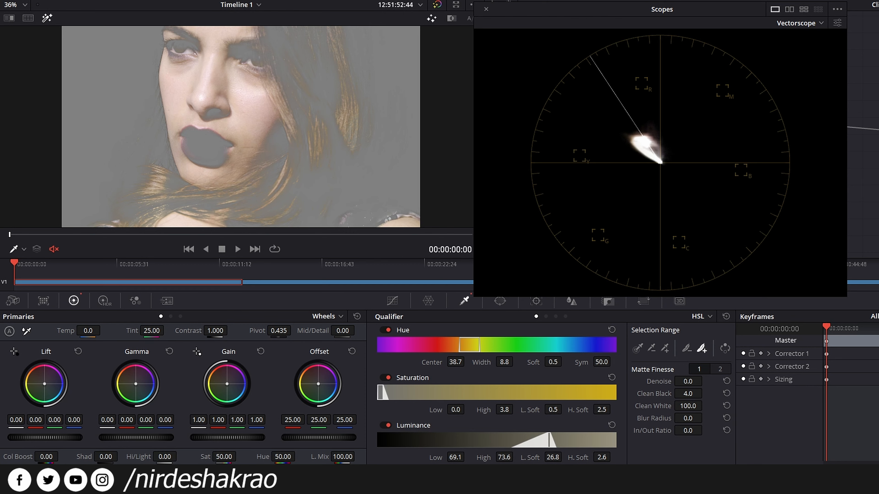
Balance the skin toward the skin tone line with Offset 24.84/24.04/28.25, slight Gamma and Lift shifts, and Gain 1.02/1.00/0.94, then turn off the highlight.
left_click_drag(318, 383, 318, 384)
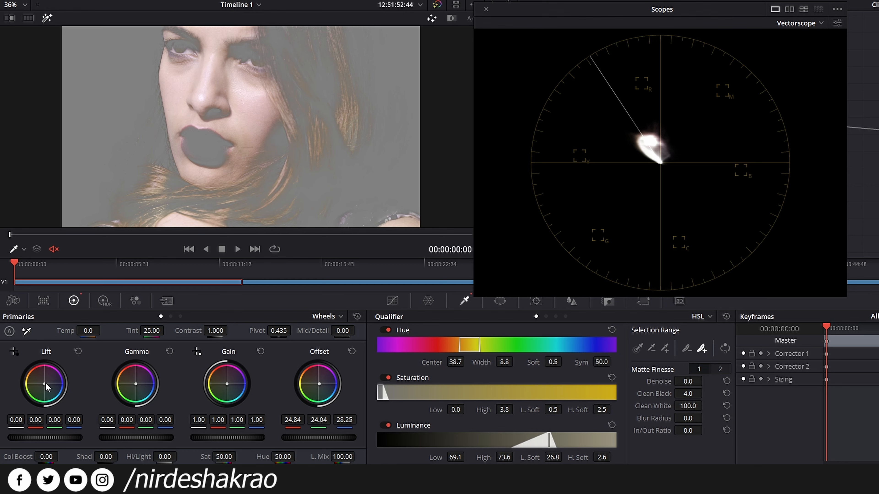
left_click_drag(136, 384, 135, 384)
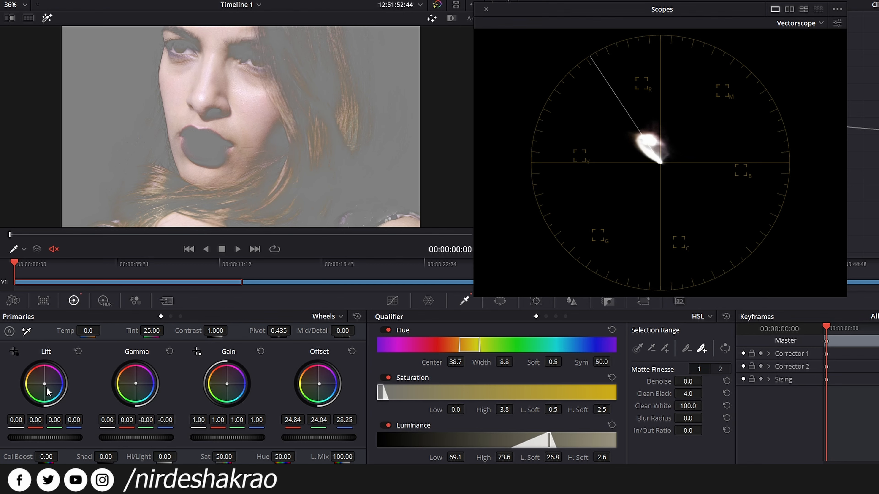
left_click_drag(46, 385, 46, 385)
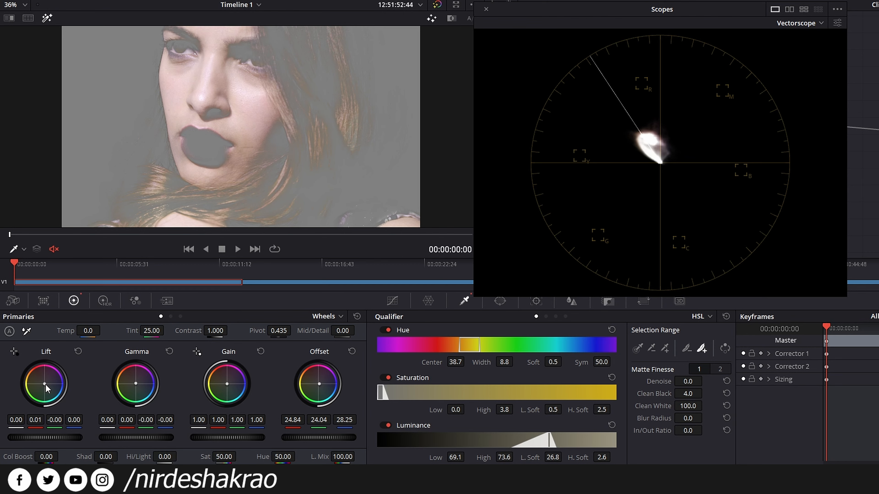
left_click_drag(227, 384, 227, 382)
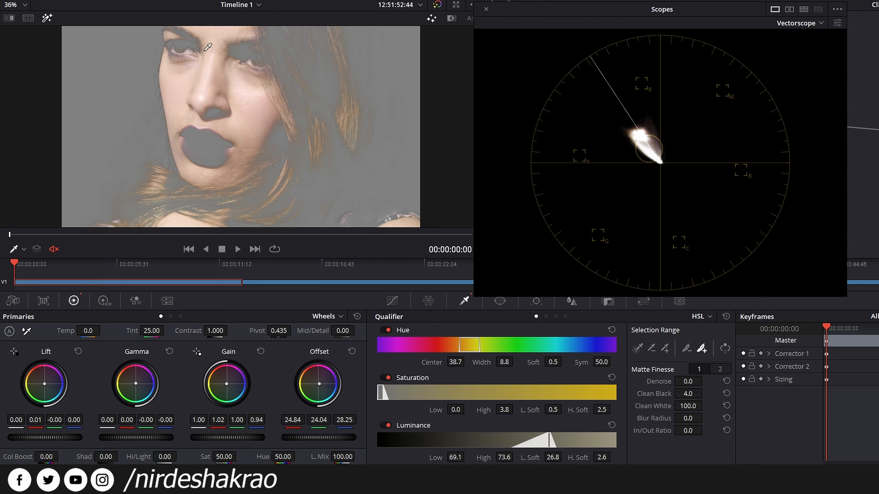
left_click(47, 18)
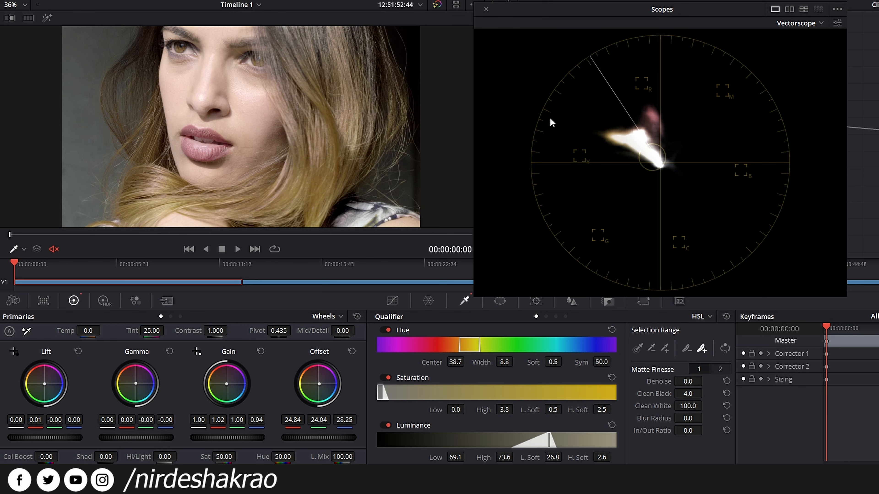
Close the enlarged Vectorscope window and switch the docked scope to Waveform, with nodes 01 and 02 lined up.
left_click(486, 11)
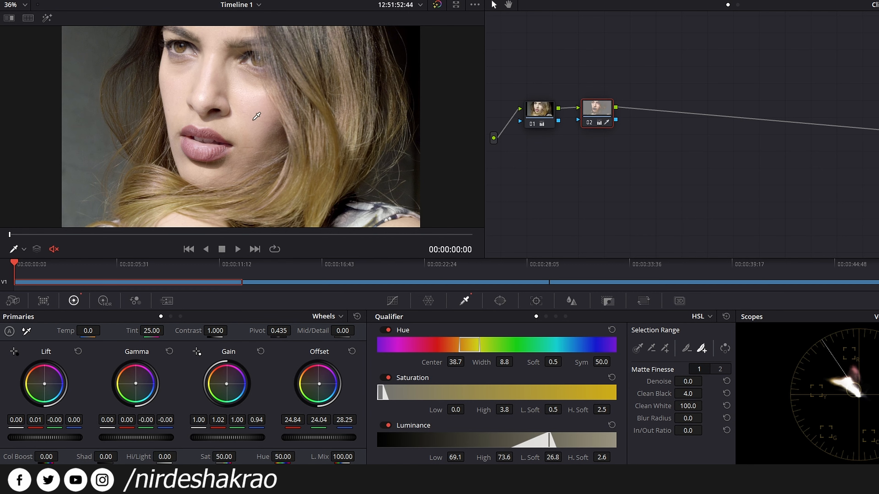
left_click_drag(596, 113, 599, 118)
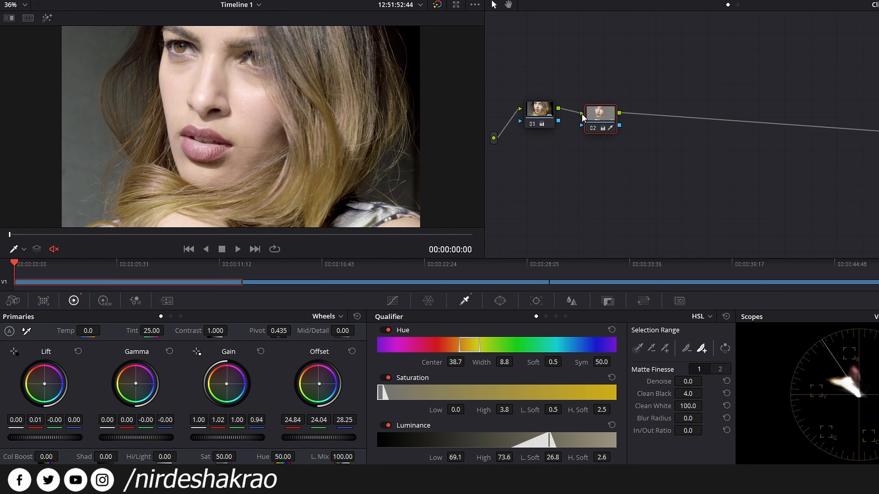
left_click_drag(539, 108, 539, 114)
left_click_drag(597, 115, 615, 114)
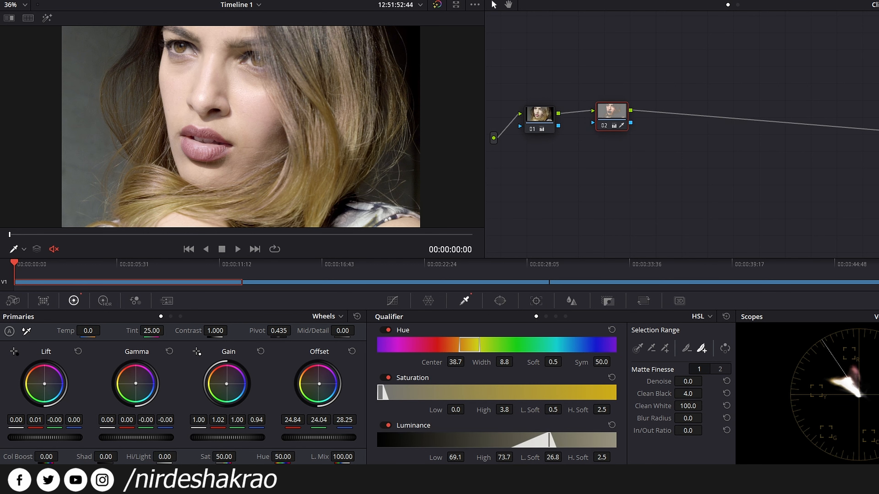
left_click(877, 343)
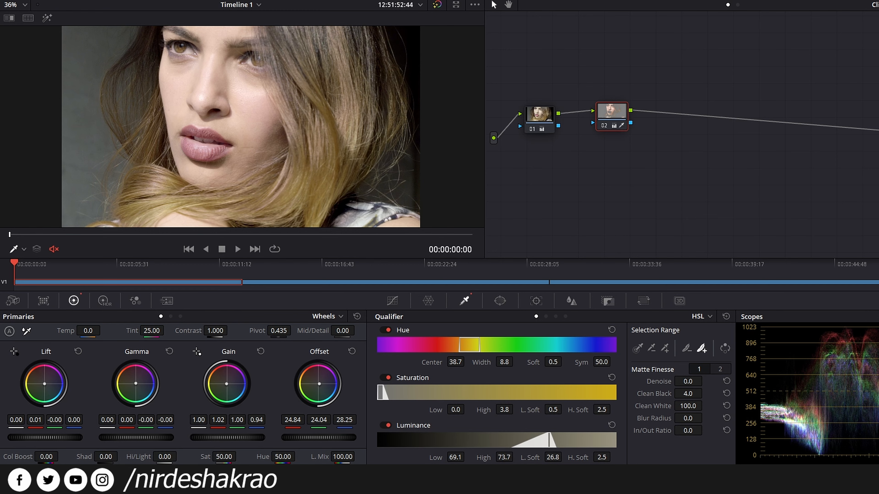
left_click_drag(612, 114, 604, 118)
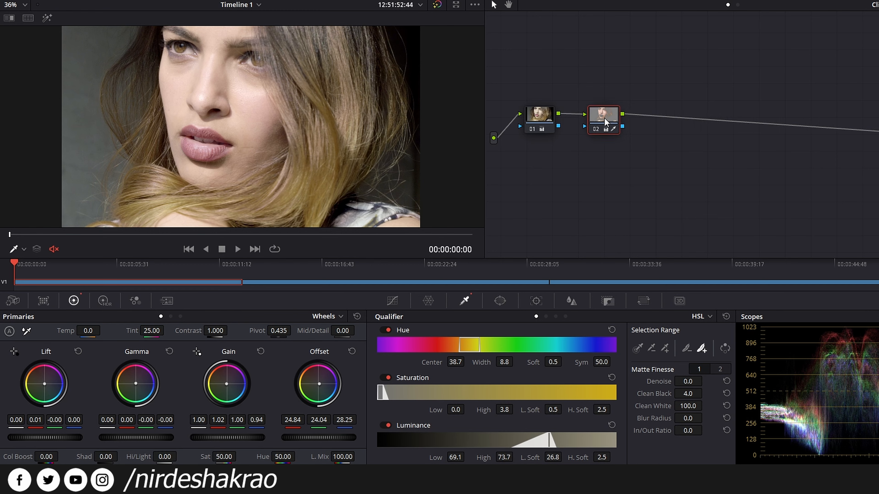
Test how raising node 01's Contrast to 1.648 affects node 02's highlighted skin selection, and undo the contrast increase.
left_click_drag(543, 118, 546, 114)
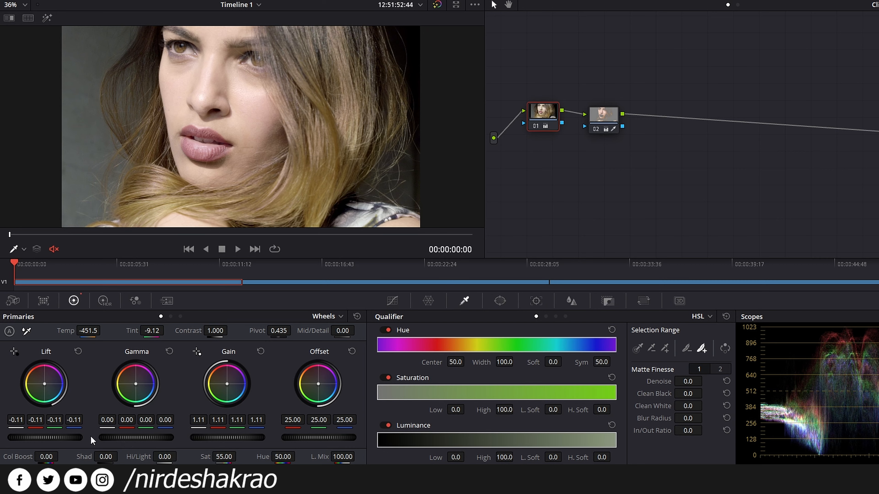
left_click_drag(215, 330, 271, 330)
left_click(595, 129)
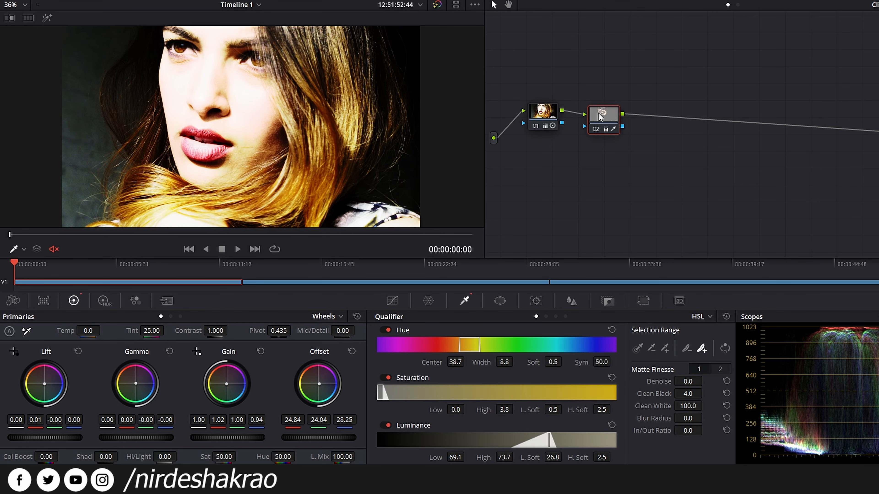
left_click(48, 19)
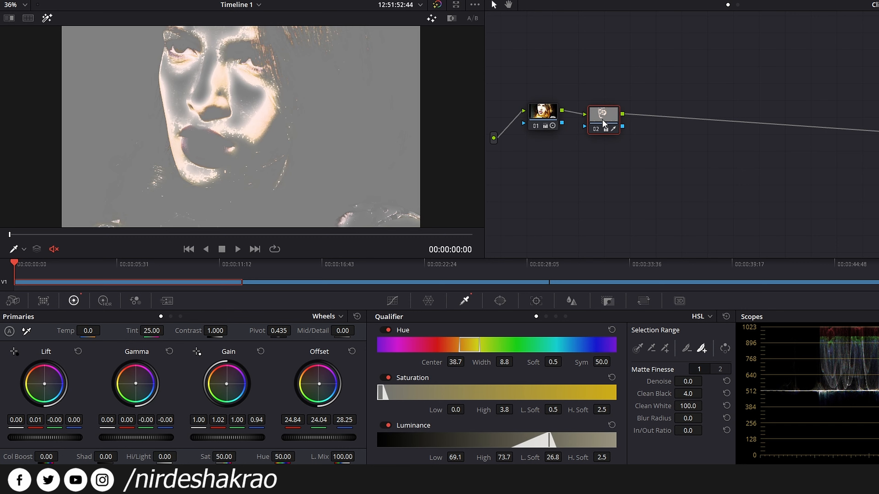
left_click(542, 116)
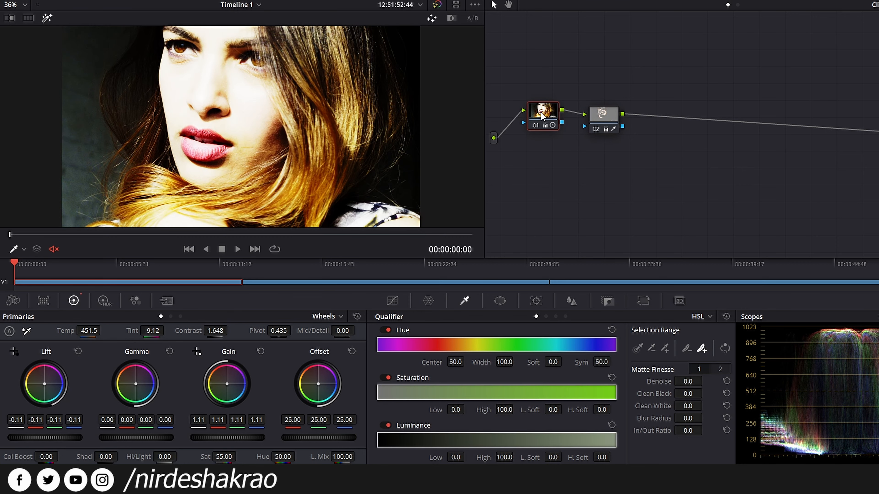
key("ctrl+z")
key("ctrl+z")
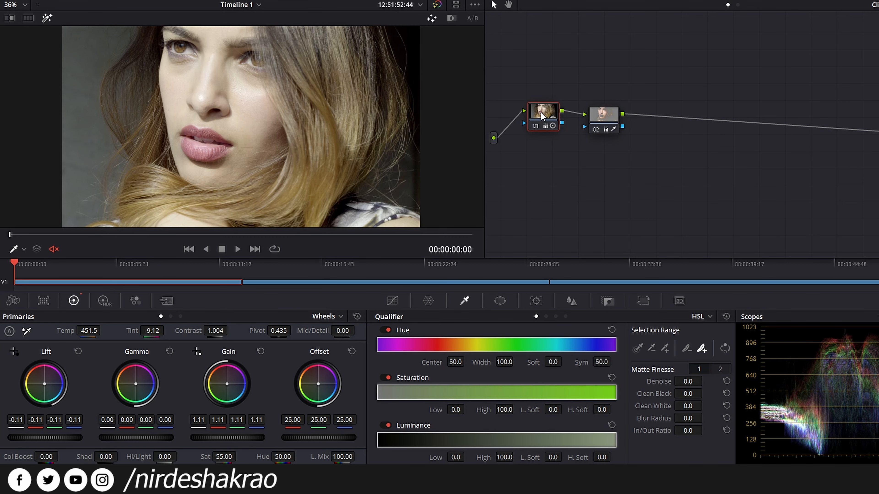
Recheck the highlighted skin selection on node 02 and turn off the highlight to show the full image.
left_click(600, 113)
left_click(555, 112)
left_click_drag(605, 121, 601, 111)
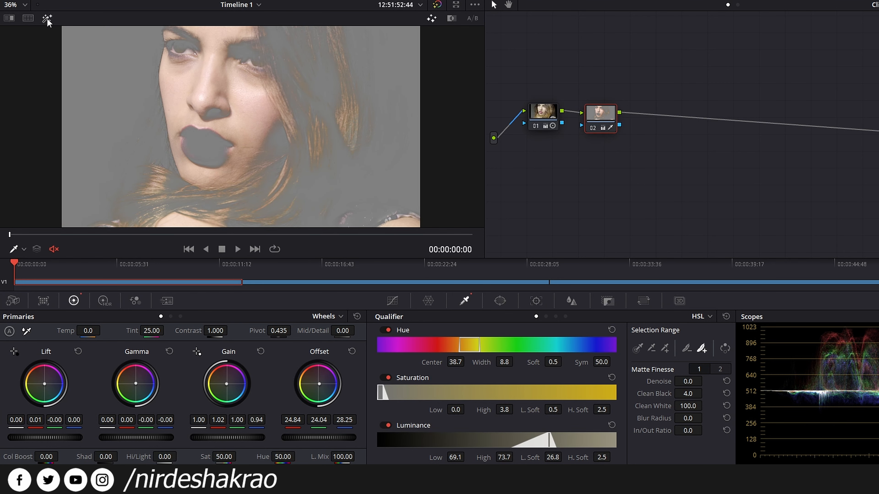
left_click(47, 19)
left_click_drag(596, 116, 601, 119)
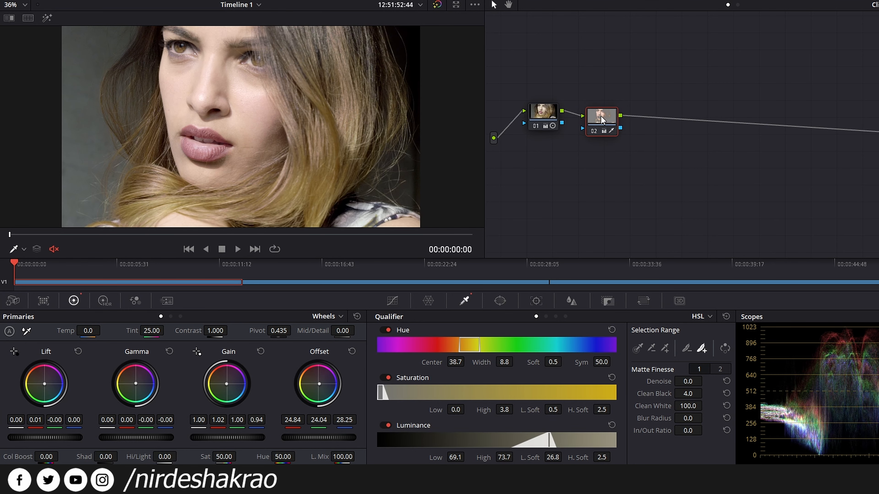
Add a serial node after node 02 and set its Lift to -0.07 and Gain to 1.10.
key("alt+s")
left_click_drag(645, 120, 644, 116)
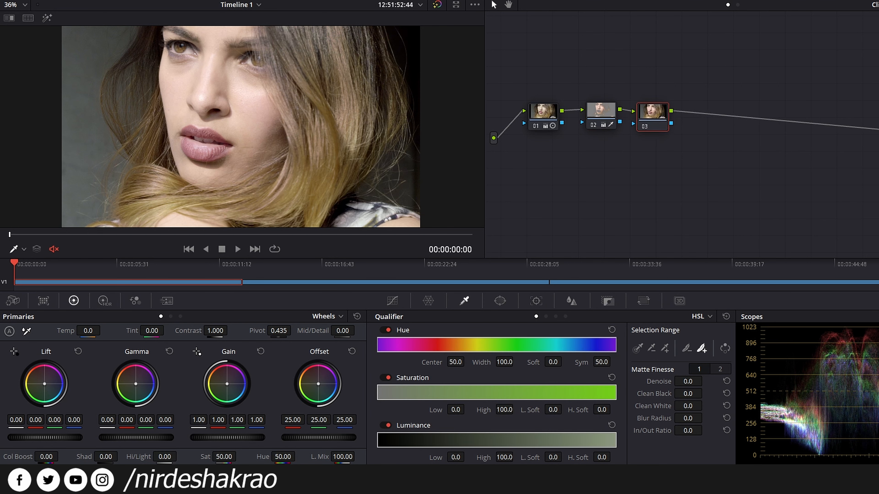
left_click_drag(45, 434, 24, 434)
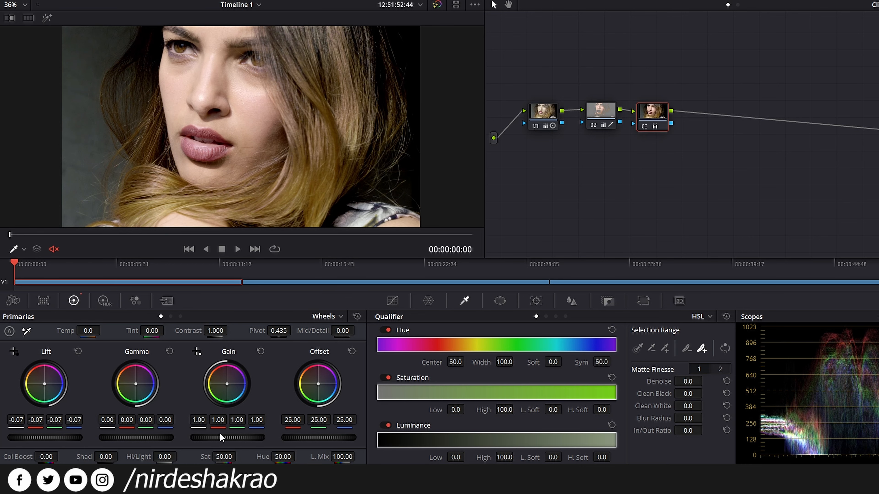
left_click_drag(204, 438, 218, 438)
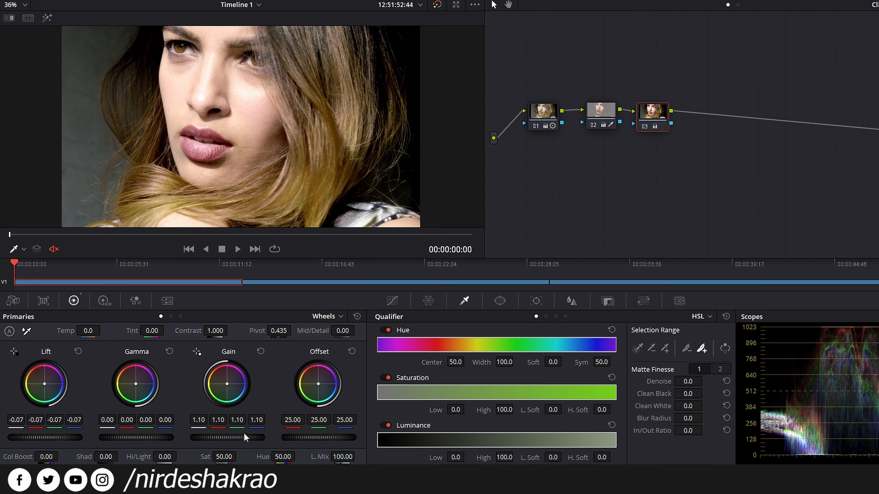
Compare the image with all nodes disabled and enabled, and widen the spacing between nodes 02 and 03.
key("alt+d")
key("alt+d")
left_click(605, 112)
left_click_drag(647, 116, 657, 114)
mouse_move(589, 110)
left_mouse_down()
mouse_move(598, 110)
mouse_move(587, 111)
left_mouse_up()
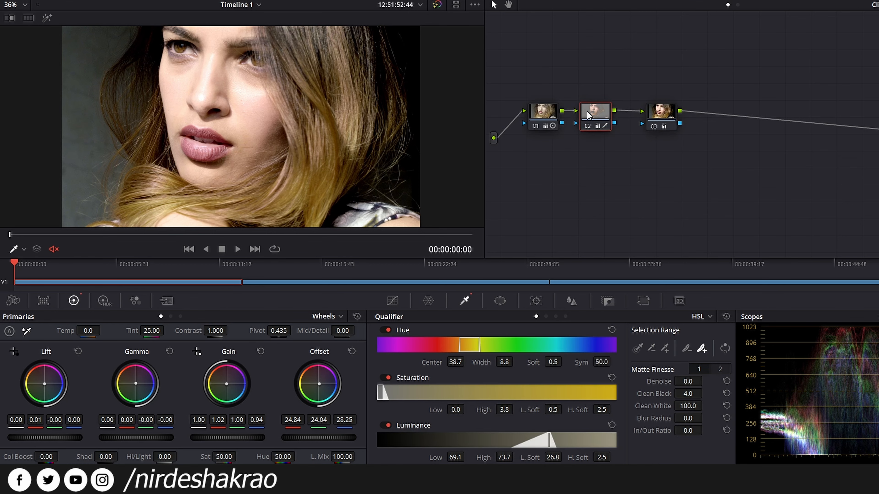
left_click(665, 113)
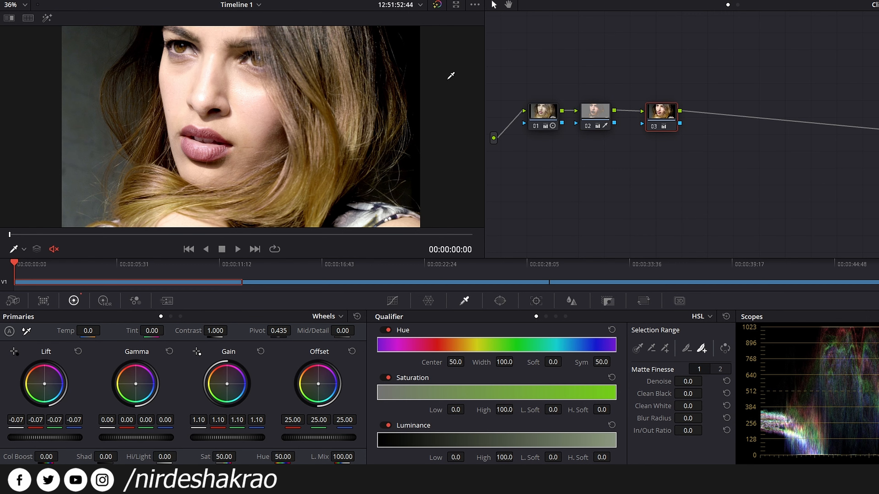
left_click_drag(603, 110, 595, 119)
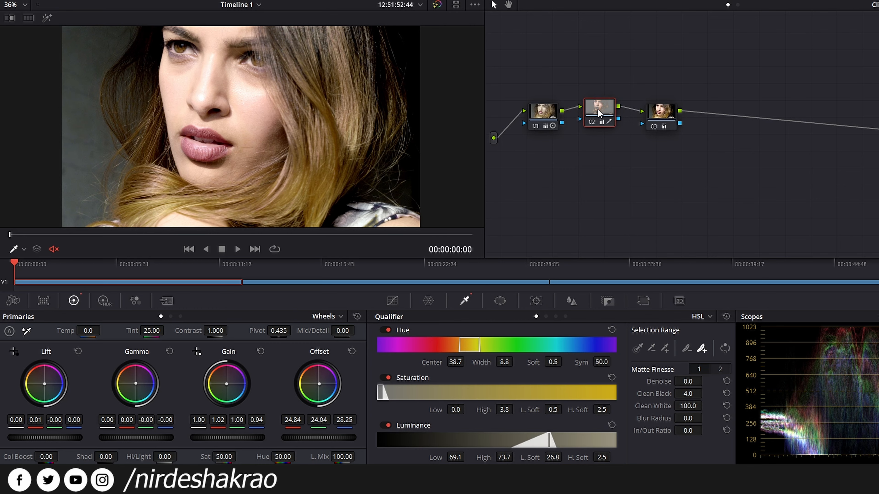
Add a Layer Mixer with a parallel layer below node 02, and spread the nodes out into a clear layout.
key("alt+l")
left_click_drag(661, 119, 760, 121)
left_click_drag(535, 124, 530, 124)
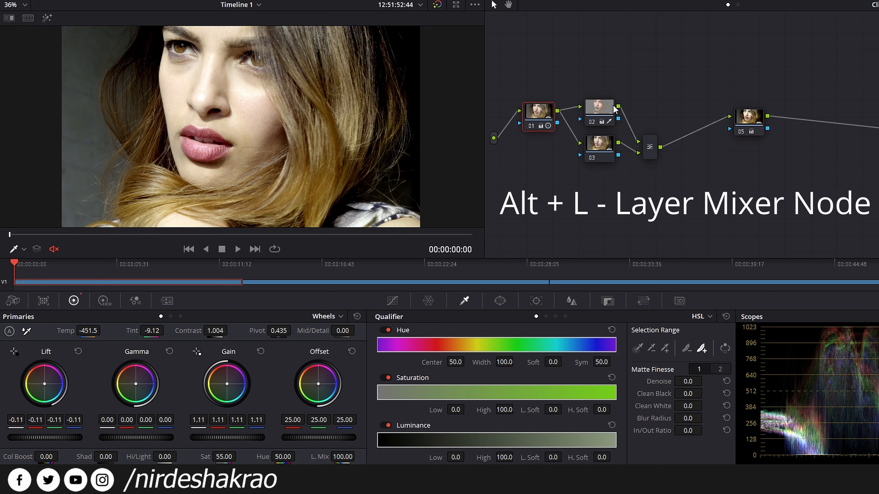
left_click_drag(599, 111, 607, 65)
left_click_drag(607, 148, 673, 102)
left_click_drag(624, 135, 615, 138)
left_click_drag(750, 119, 749, 104)
Look up the Add Layer Node command among the node commands, and select the lower layer node 03.
left_click(279, 3)
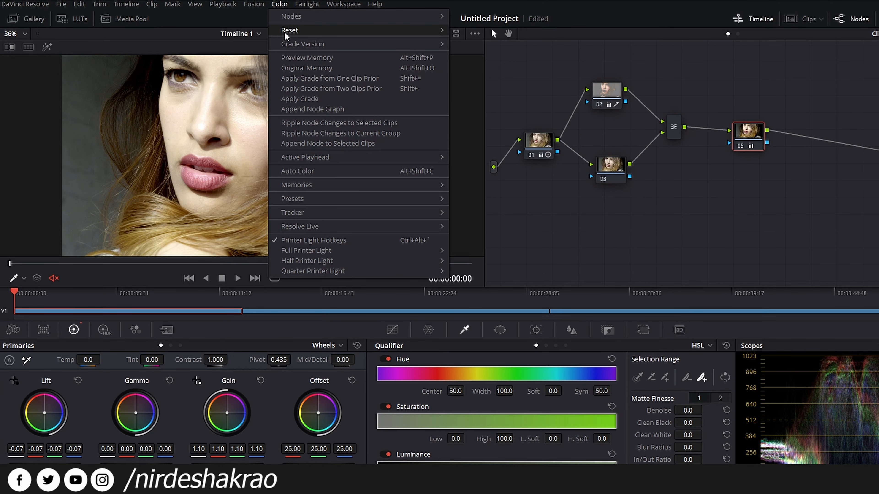
mouse_move(299, 29)
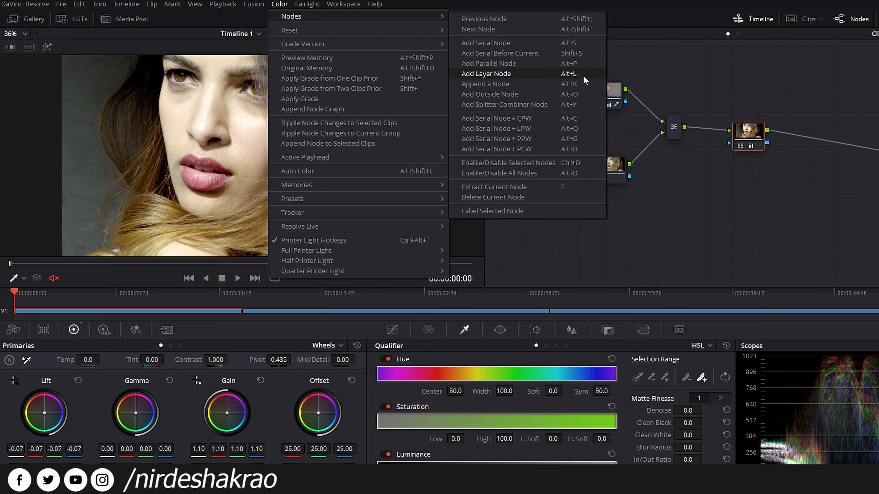
left_click(644, 186)
left_click(611, 168)
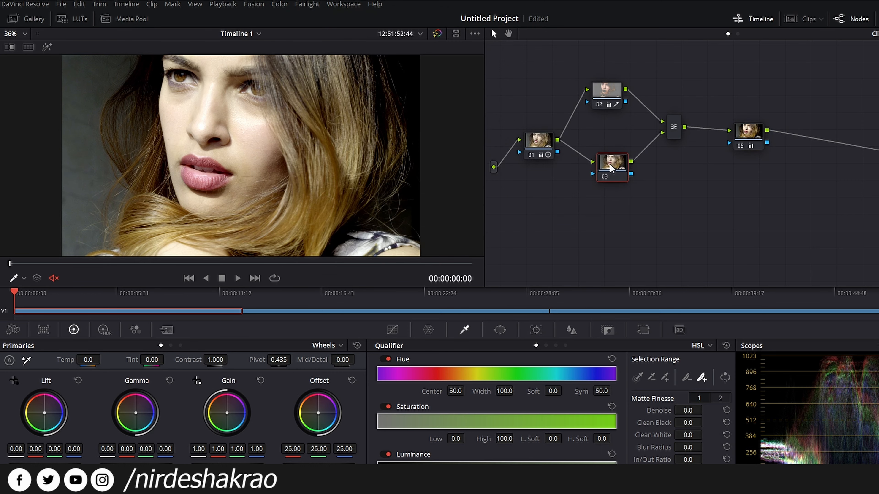
Push node 03's Gamma toward red, settling at red 0.22, green -0.04 and blue -0.01.
left_click(607, 92)
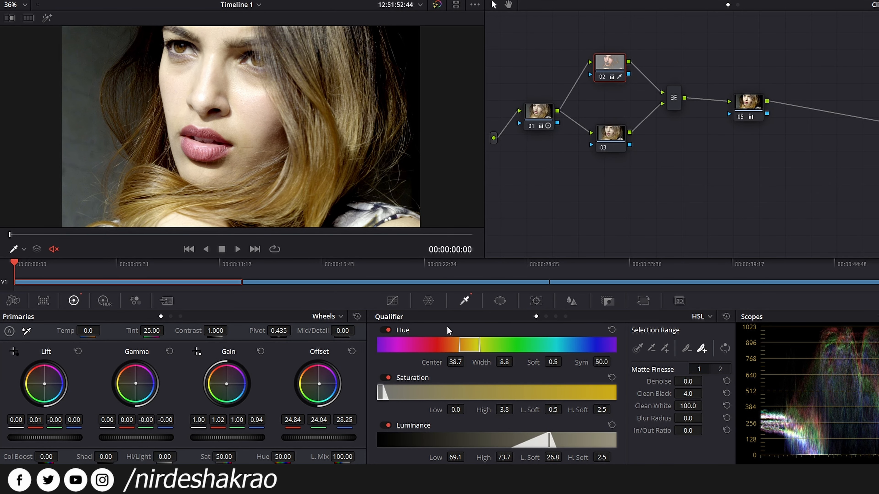
left_click_drag(612, 134, 614, 136)
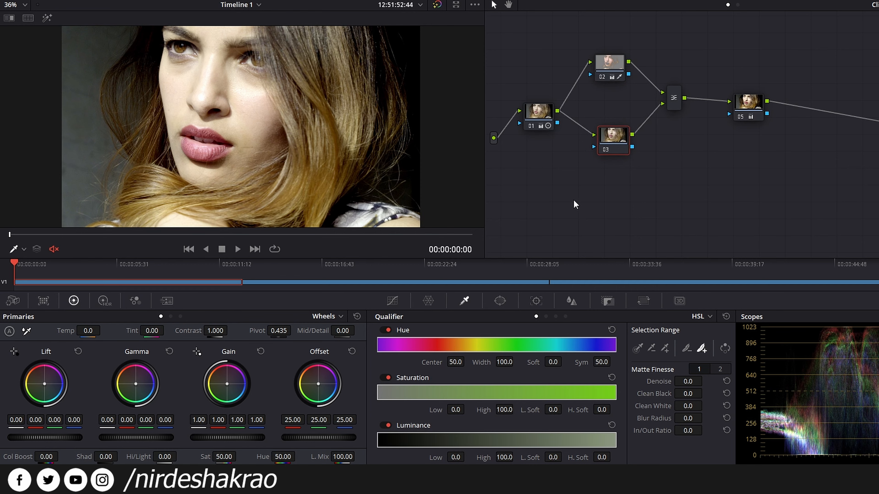
left_click(613, 66)
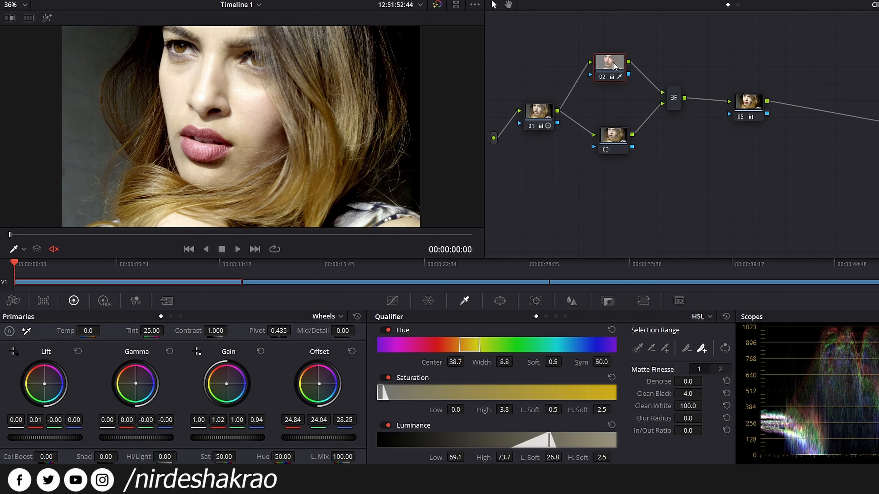
left_click(611, 141)
left_click_drag(139, 389, 133, 366)
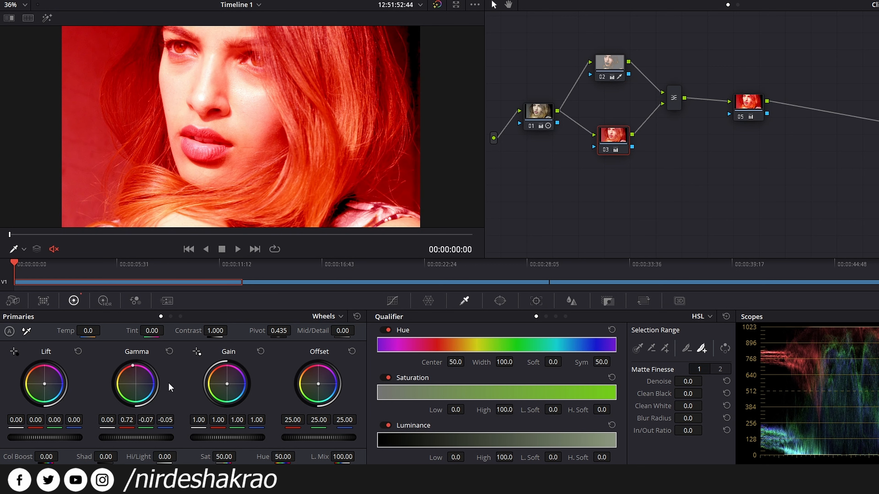
left_click_drag(616, 140, 603, 140)
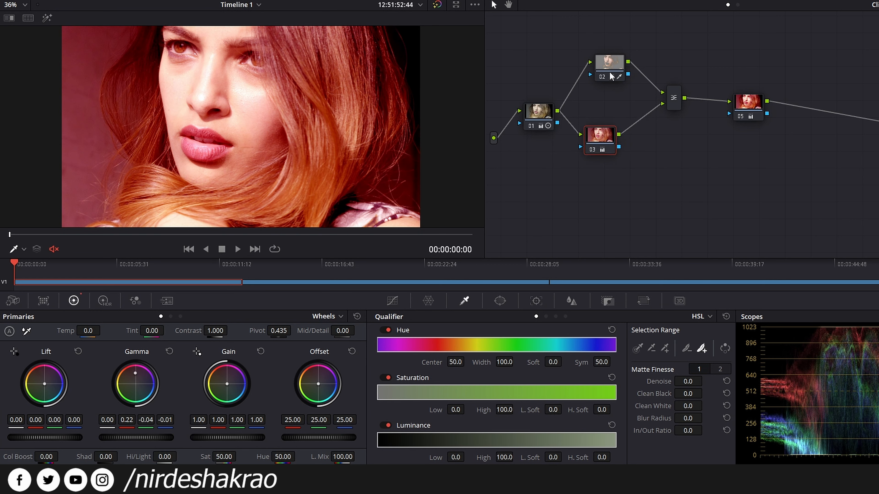
Try a Gamma color shift on node 02 and undo it.
left_click(610, 64)
left_click_drag(142, 385, 145, 378)
key("ctrl+z")
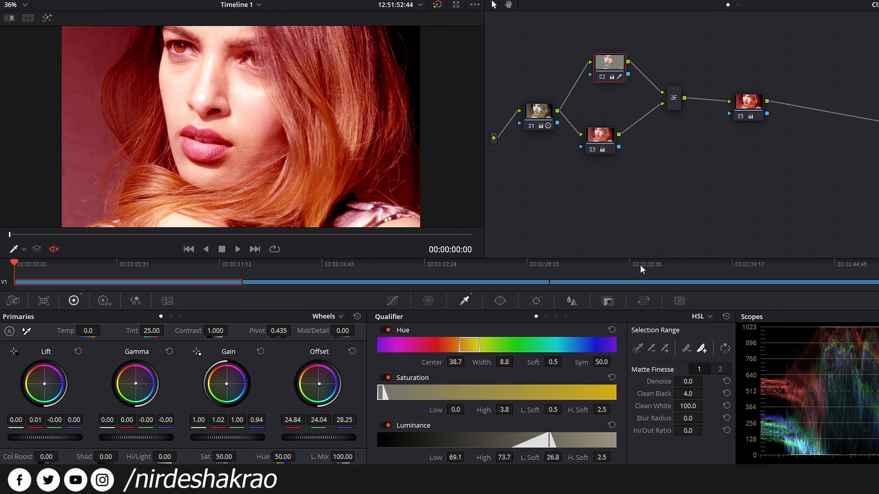
Reset the grade of node 03 and line the node up below node 02.
left_click(585, 138)
left_click_drag(599, 142, 609, 134)
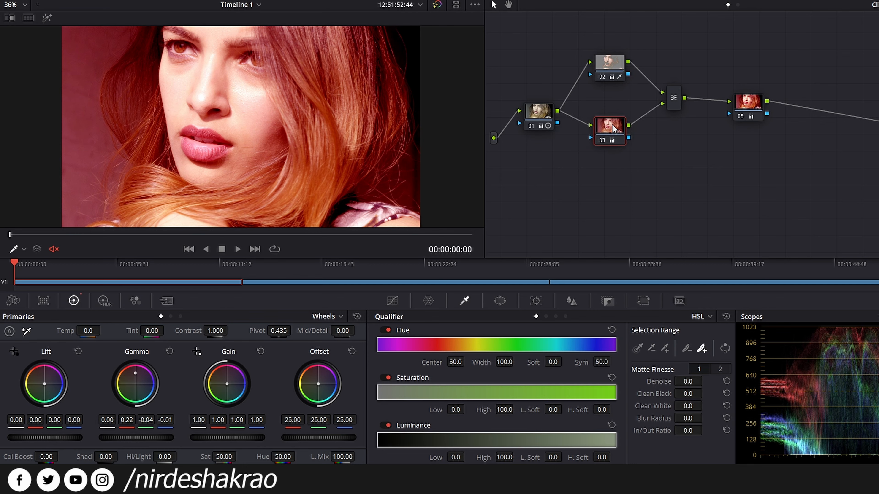
right_click(613, 129)
left_click(622, 132)
left_click_drag(609, 129, 611, 128)
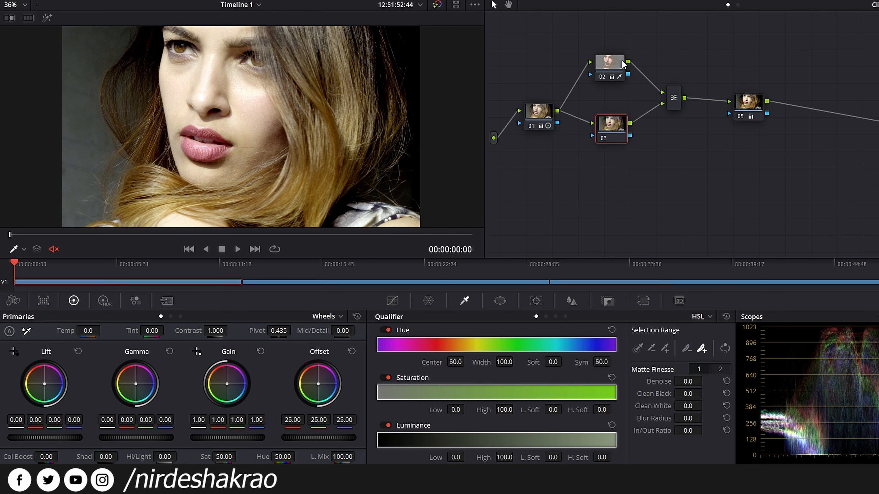
Line up nodes 02 and 03, and disconnect both from the Layer Mixer's inputs.
left_click_drag(612, 127, 608, 137)
left_click_drag(612, 62, 611, 66)
left_click_drag(615, 142, 616, 140)
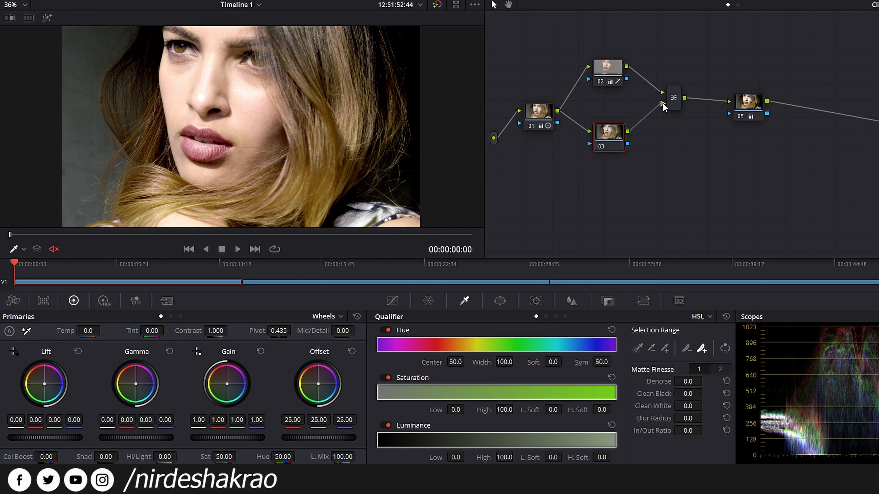
left_click_drag(663, 165, 662, 166)
left_click_drag(662, 92, 660, 47)
Place node 03 above node 02, connecting node 03 to the Layer Mixer's upper input and node 02 to its lower input.
left_click_drag(615, 137, 614, 112)
left_click_drag(608, 70, 612, 161)
left_click_drag(608, 110, 609, 74)
left_click_drag(611, 160, 611, 127)
left_click_drag(626, 71, 661, 102)
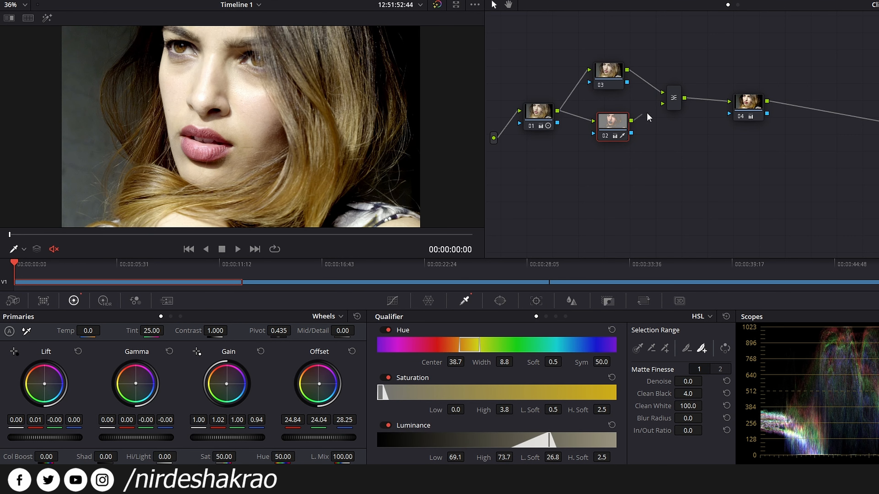
left_click_drag(614, 126, 611, 122)
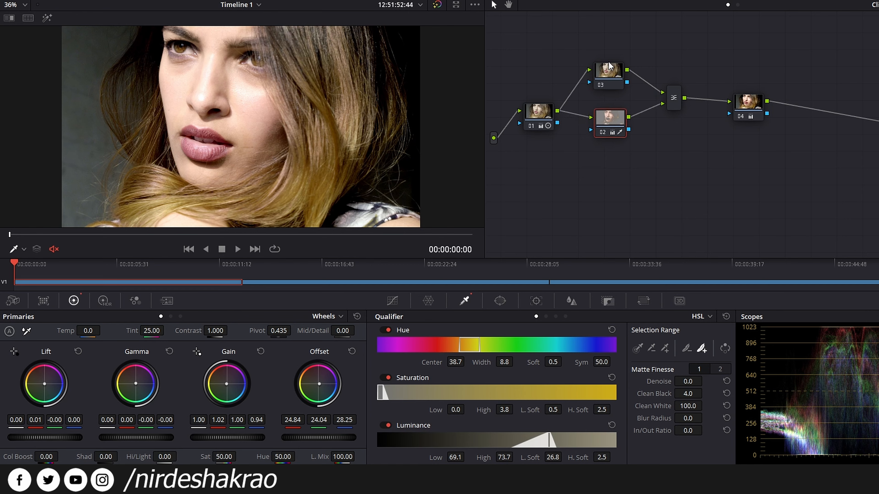
left_click_drag(611, 64, 613, 78)
left_click_drag(609, 119, 611, 121)
left_click_drag(611, 65, 611, 67)
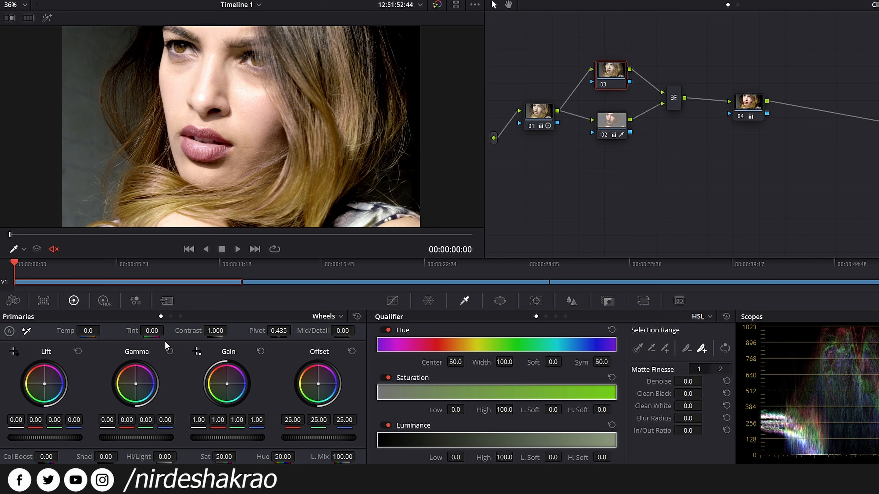
Push node 03's Gamma to red -0.31, green 0.02 and blue 1.00, and compare the image with node 02 disabled and enabled.
mouse_move(140, 388)
left_mouse_down()
mouse_move(132, 380)
mouse_move(145, 377)
mouse_move(152, 393)
left_mouse_up()
left_click(606, 122)
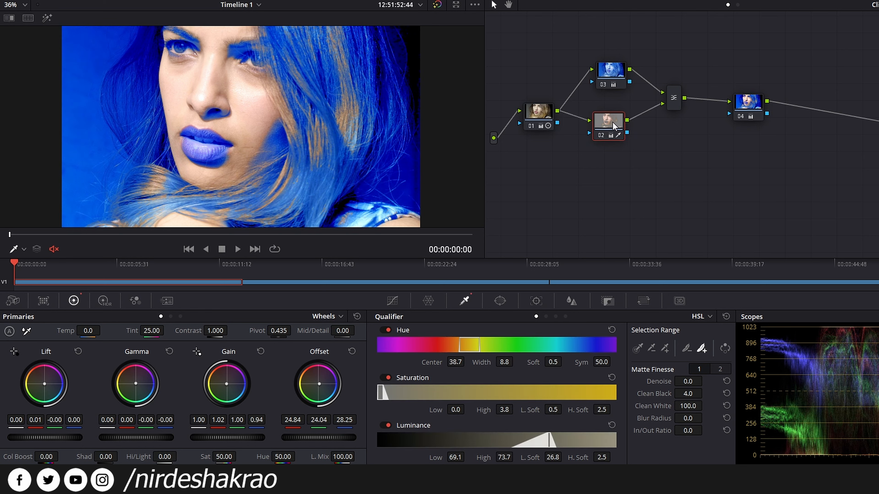
key("ctrl+d")
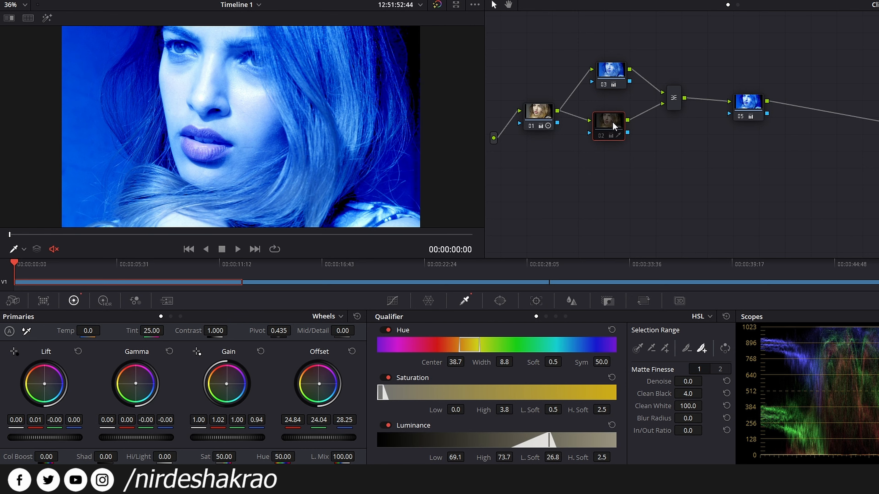
left_click_drag(608, 68, 600, 64)
left_click(612, 118)
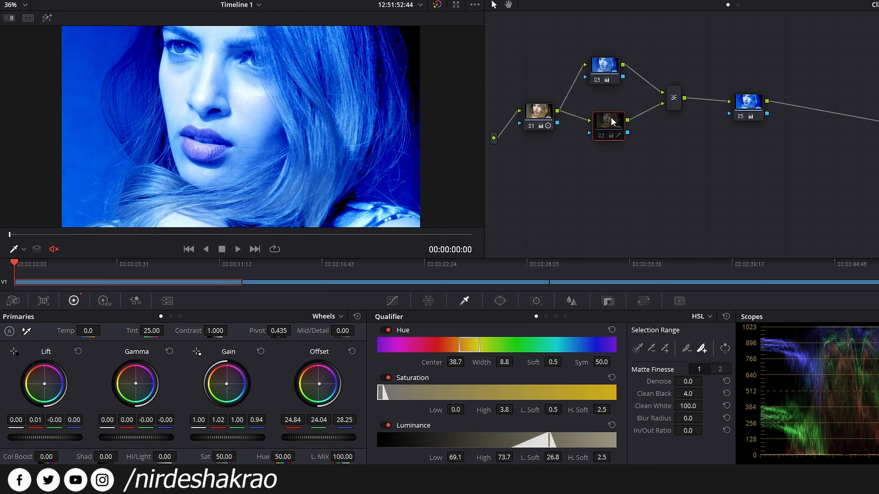
key("ctrl+d")
mouse_move(613, 122)
left_mouse_down()
mouse_move(603, 117)
mouse_move(612, 121)
left_mouse_up()
Reset node 03's Gamma and tint its Offset teal at red 7.00, green 28.13 and blue 39.01.
left_click(609, 71)
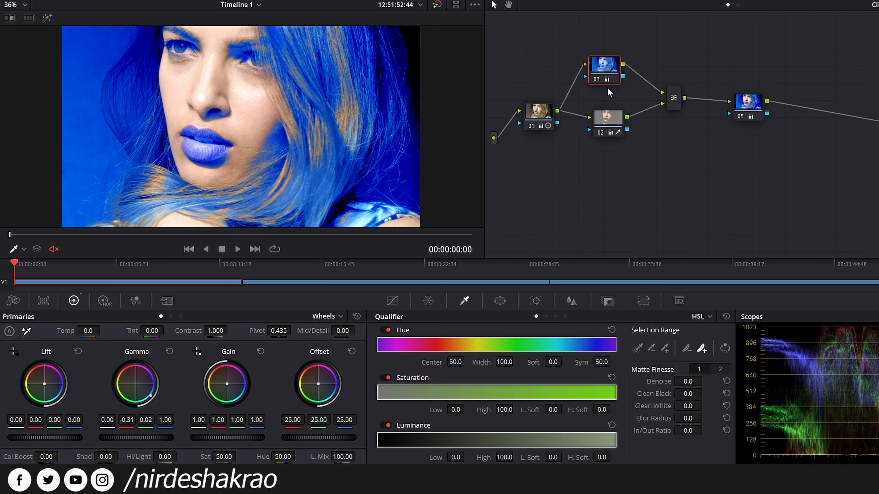
left_click(169, 351)
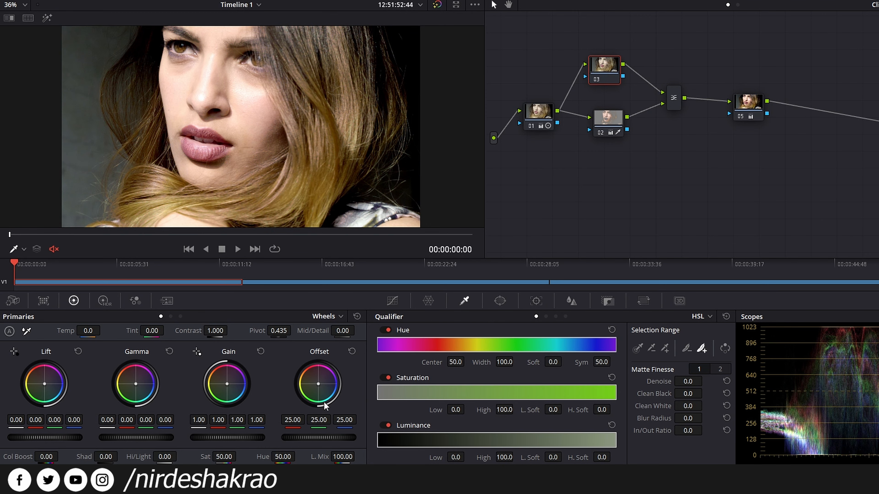
left_click_drag(322, 387, 322, 390)
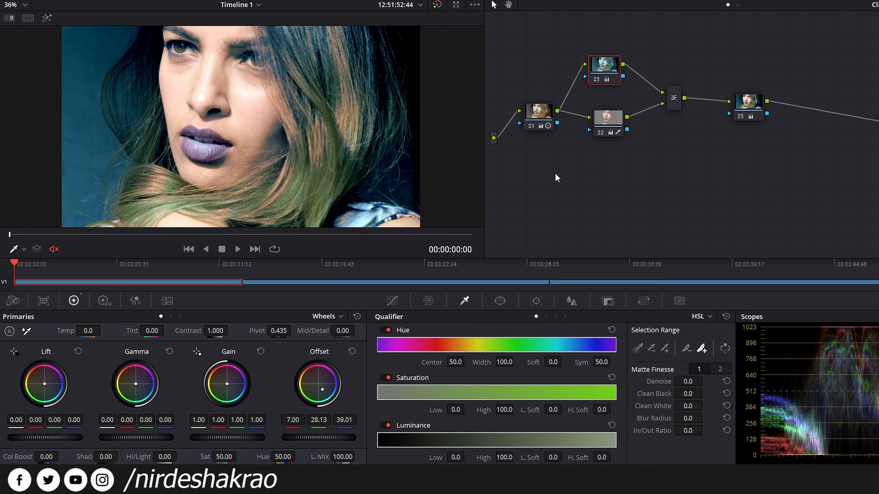
Highlight node 02's qualified area and add a color sample from the hair beside the jaw to its selection.
left_click_drag(617, 125, 615, 120)
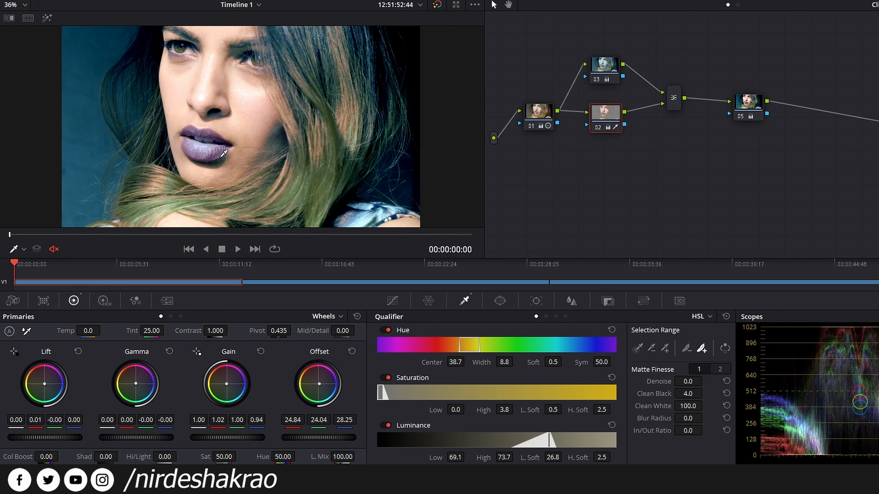
left_click(47, 18)
left_click(665, 348)
left_click(284, 196)
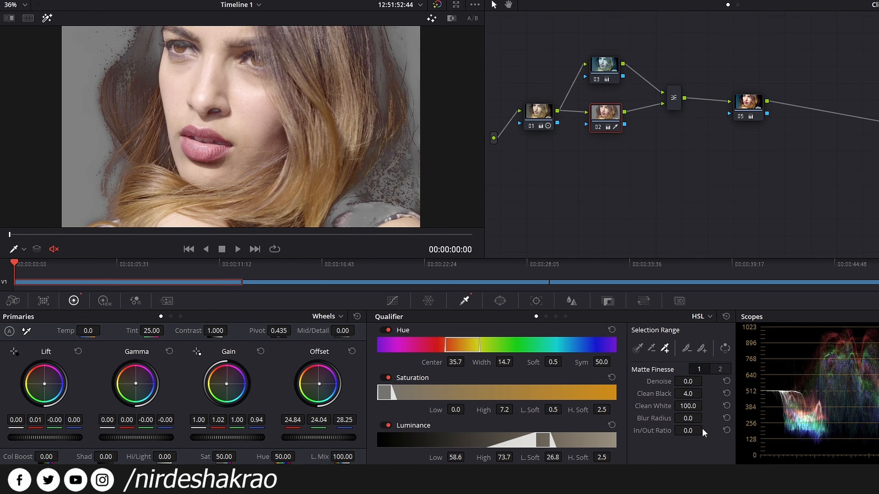
Try a Blur Radius of 92.8 on node 02's matte, inspect the hair edges up close, and undo the blur.
left_click_drag(688, 419, 705, 418)
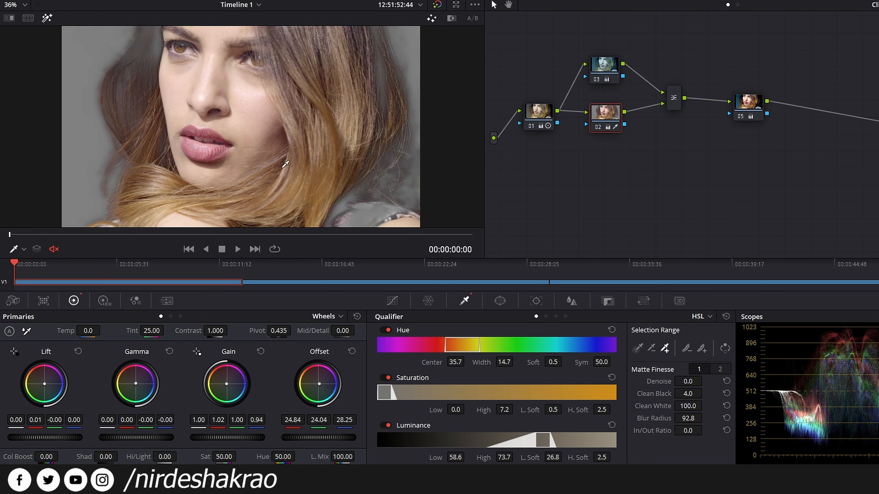
scroll(187, 124, "up", 4)
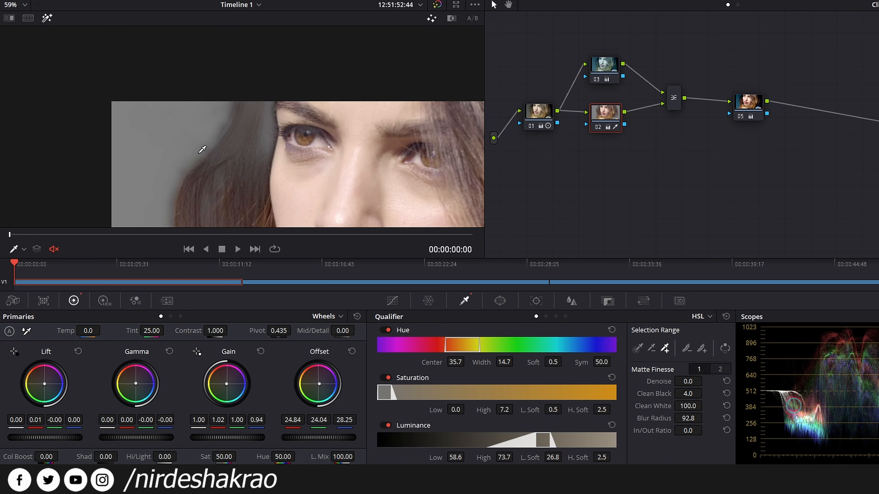
scroll(213, 155, "up", 2)
key("ctrl+z")
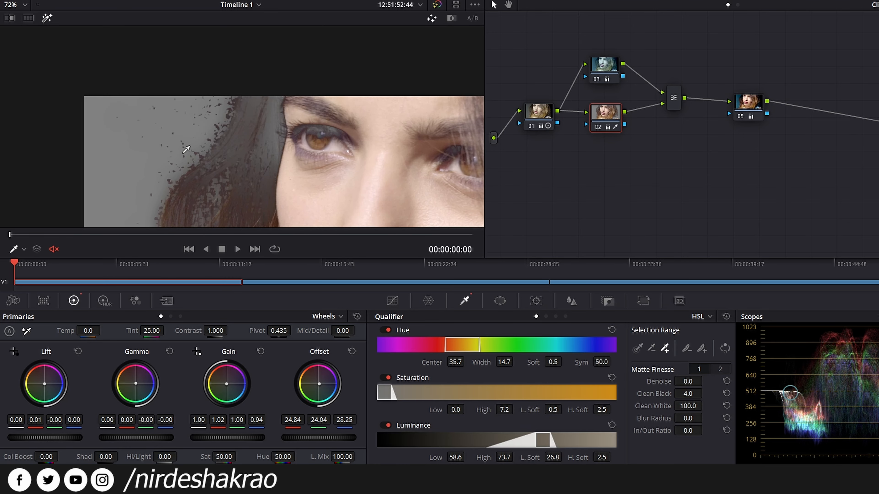
left_click_drag(700, 422, 705, 418)
key("ctrl+z")
Try the Shrink radius on node 02's matte, and set the matte's Blur Radius to 29.8.
left_click(720, 370)
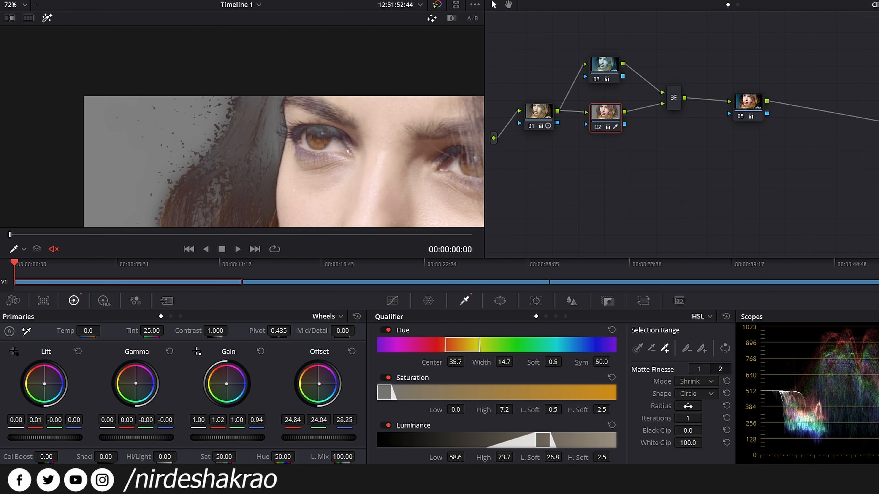
left_click_drag(688, 406, 694, 406)
left_click(698, 369)
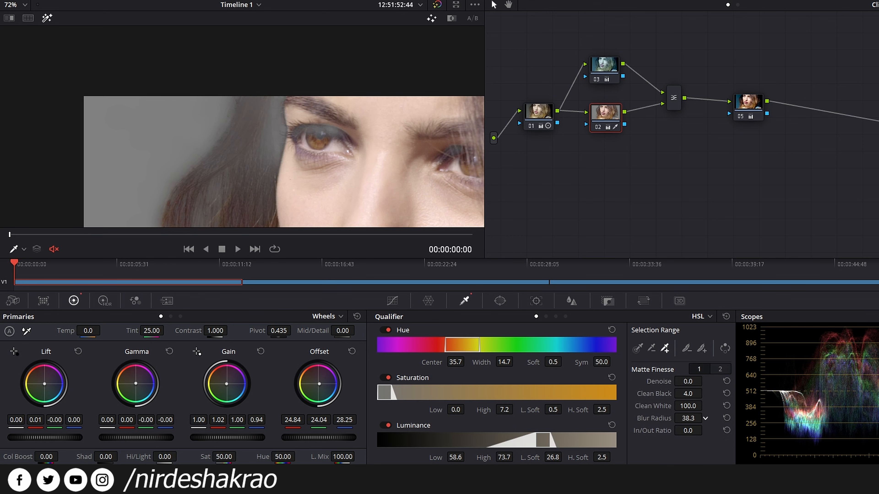
left_click_drag(316, 208, 340, 165)
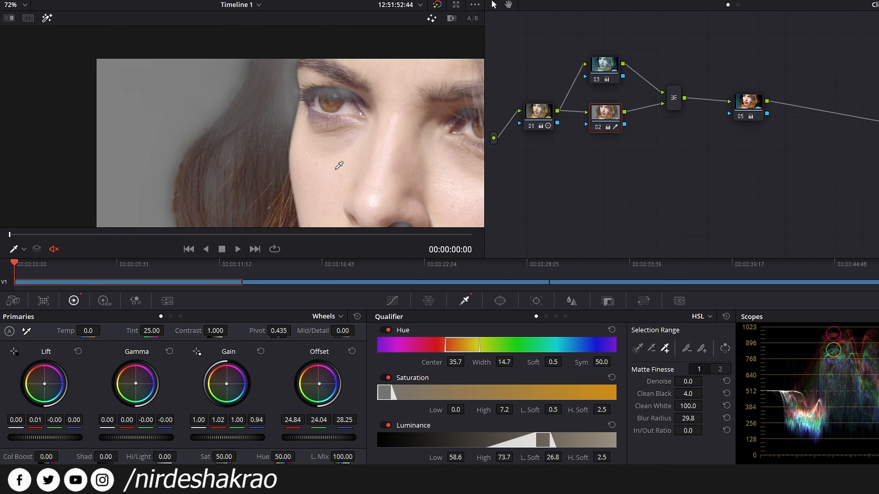
Fit the whole image in the viewer and turn off the matte highlight.
scroll(338, 166, "down", 10)
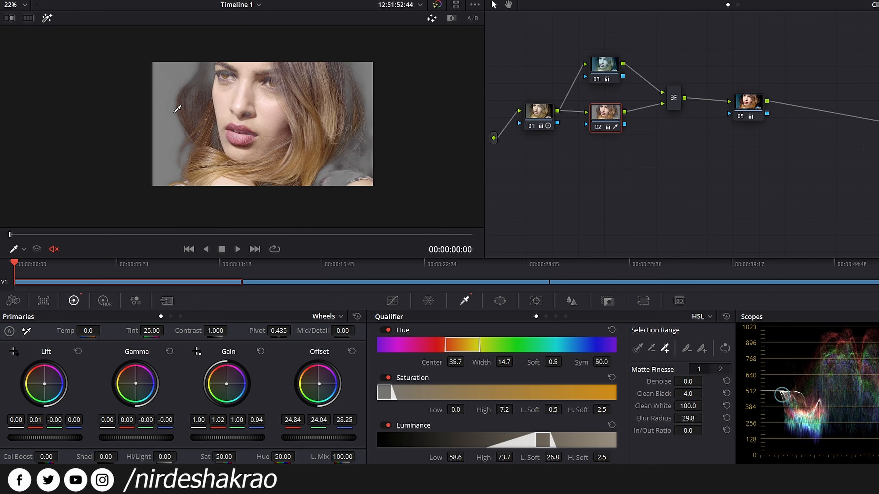
left_click(25, 4)
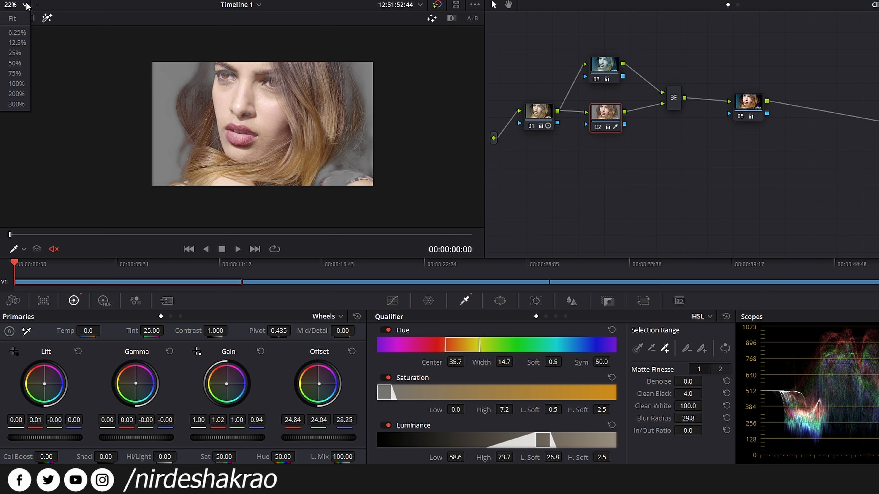
left_click(101, 5)
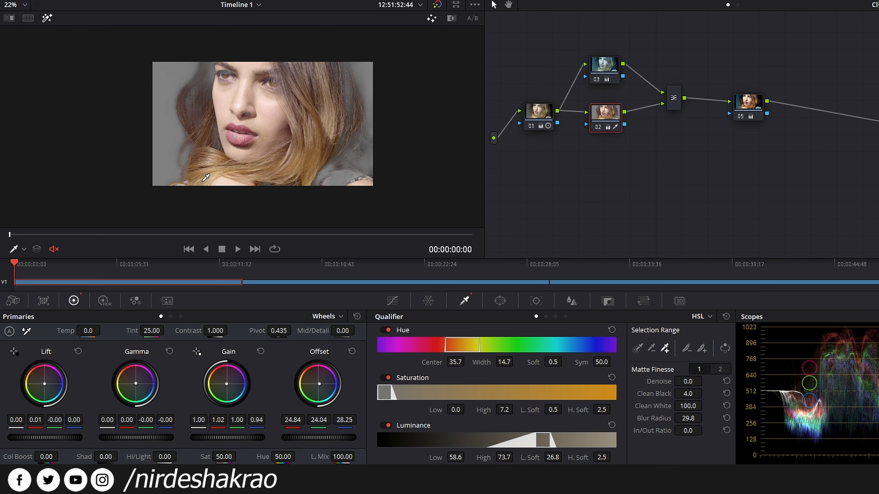
key("shift+z")
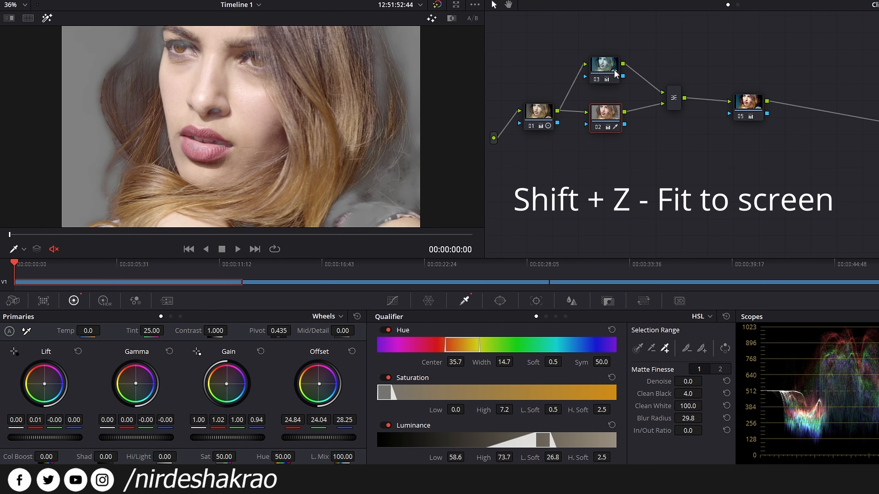
left_click(47, 19)
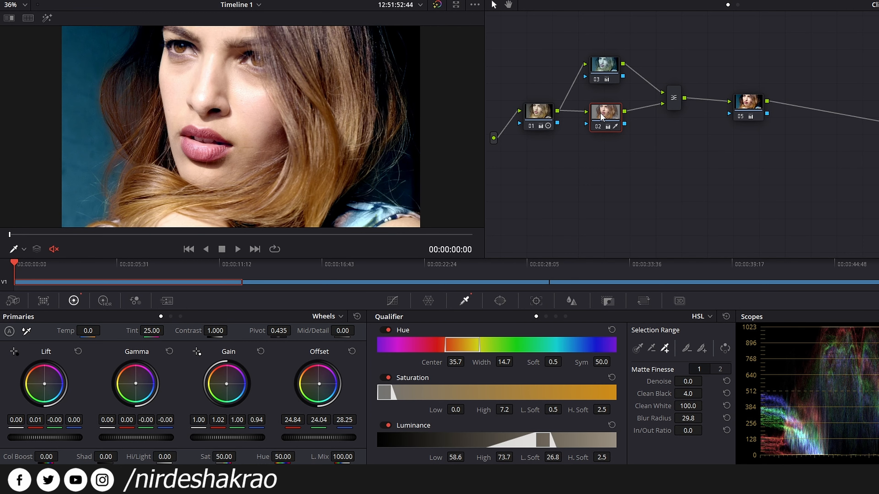
Compare the image with all nodes bypassed and enabled.
left_click(607, 69)
left_click_drag(607, 122, 609, 114)
key("shift+d")
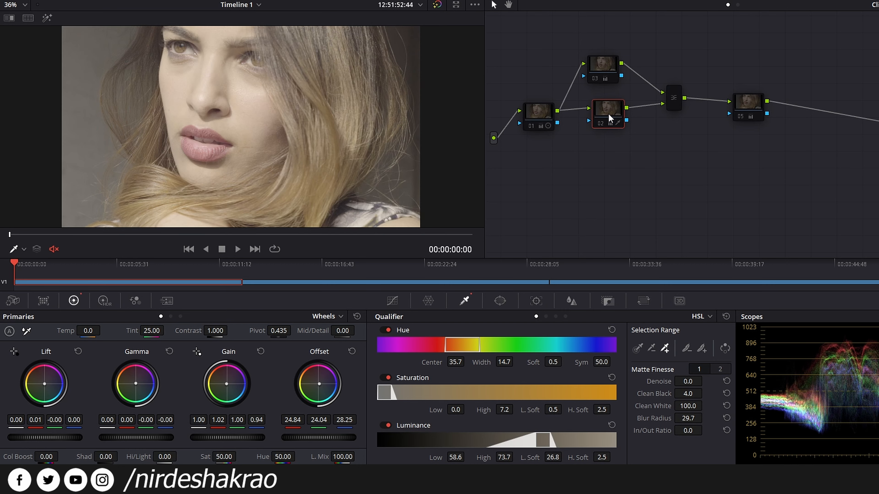
key("shift+d")
key("shift+d")
key("shift+d")
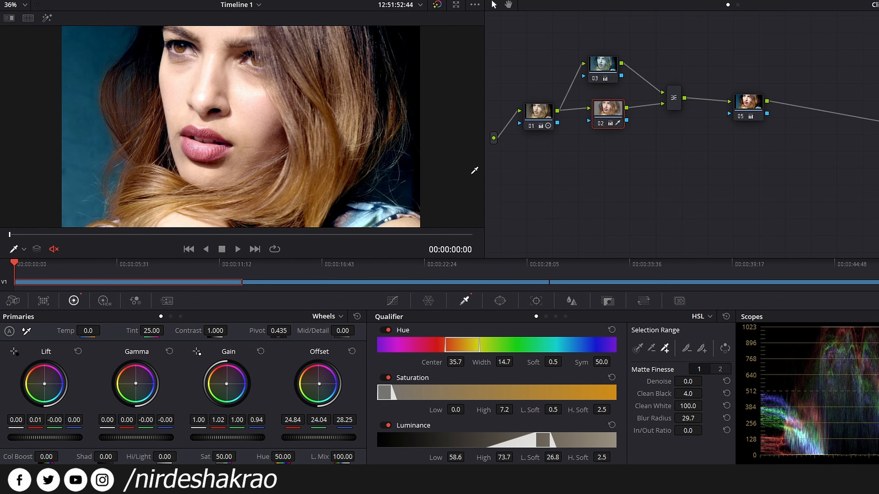
Spread nodes 03 and 02 apart vertically and realign them with node 05 and the Layer Mixer.
left_click_drag(613, 103, 613, 138)
left_click(604, 75)
left_click_drag(757, 107, 759, 104)
left_click_drag(610, 73, 616, 81)
left_click_drag(611, 140, 612, 146)
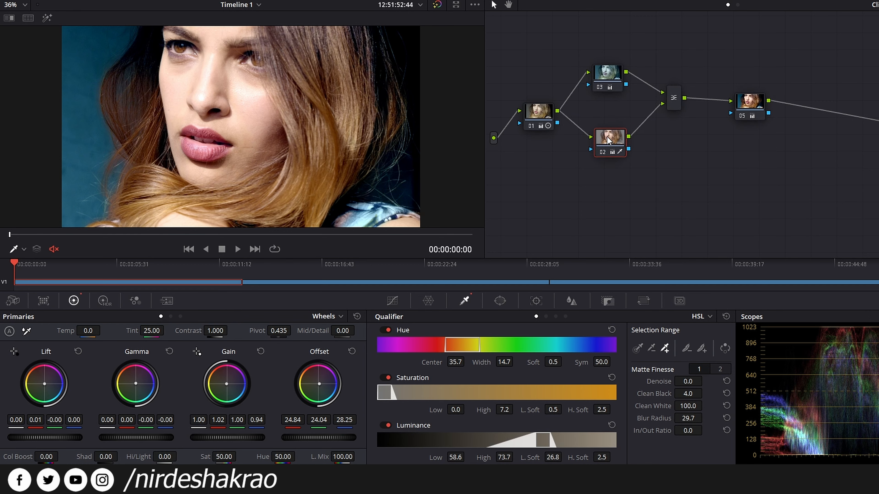
left_click_drag(675, 108, 674, 110)
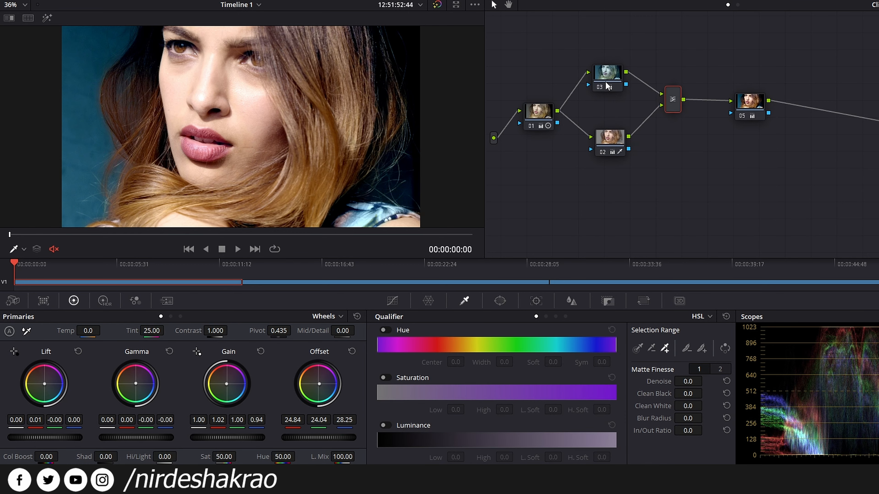
Review the Layer Mixer's composite mode options and keep Normal, nudging node 03 and the mixer slightly.
left_click_drag(609, 89, 610, 86)
left_click_drag(676, 105, 674, 105)
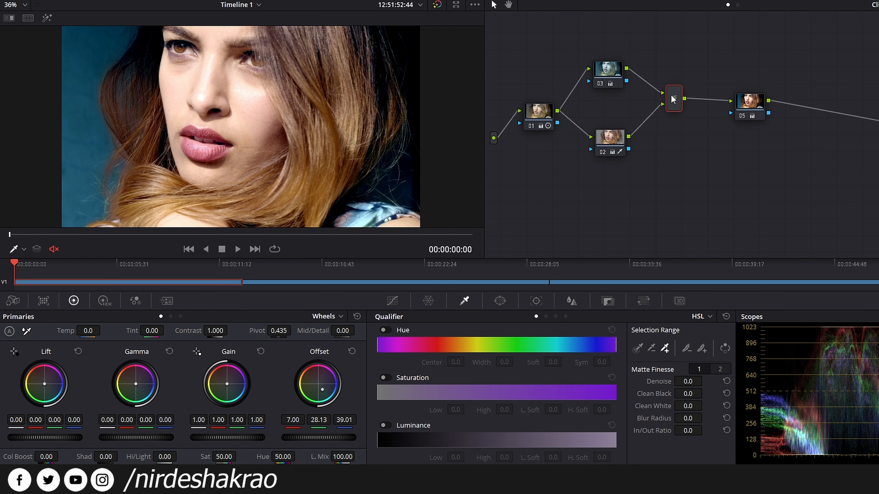
right_click(672, 100)
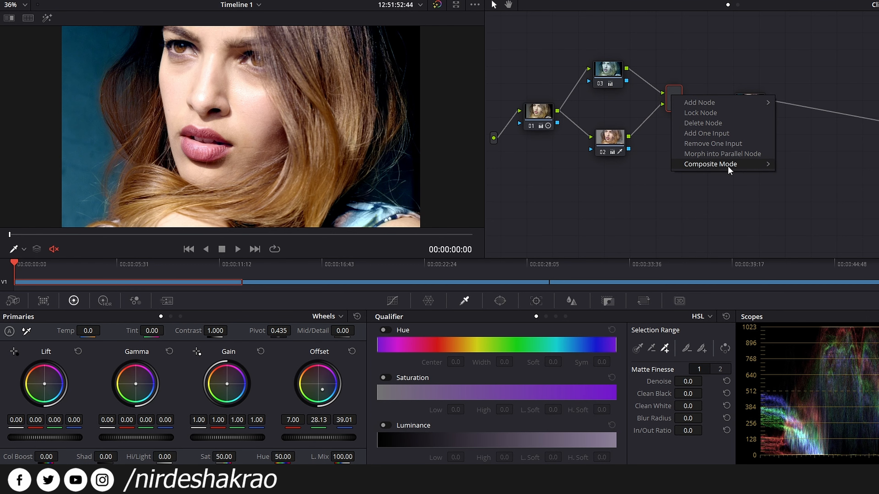
mouse_move(731, 168)
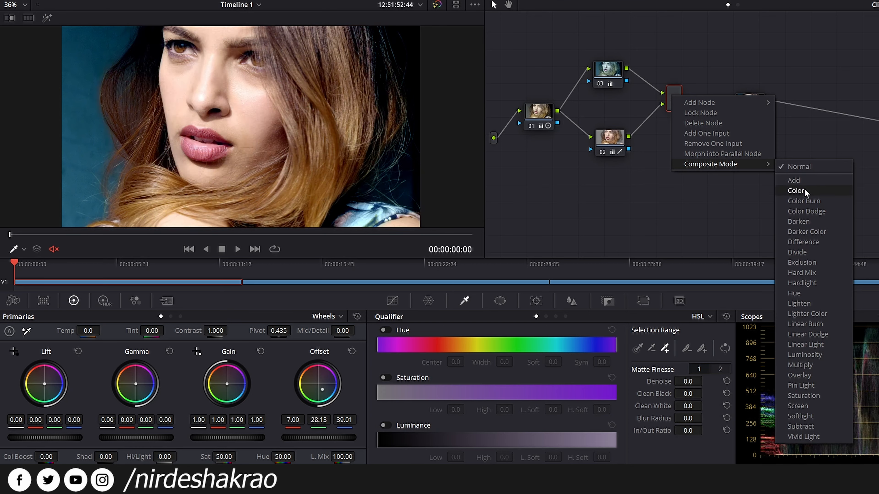
left_click(804, 165)
left_click_drag(677, 99, 680, 96)
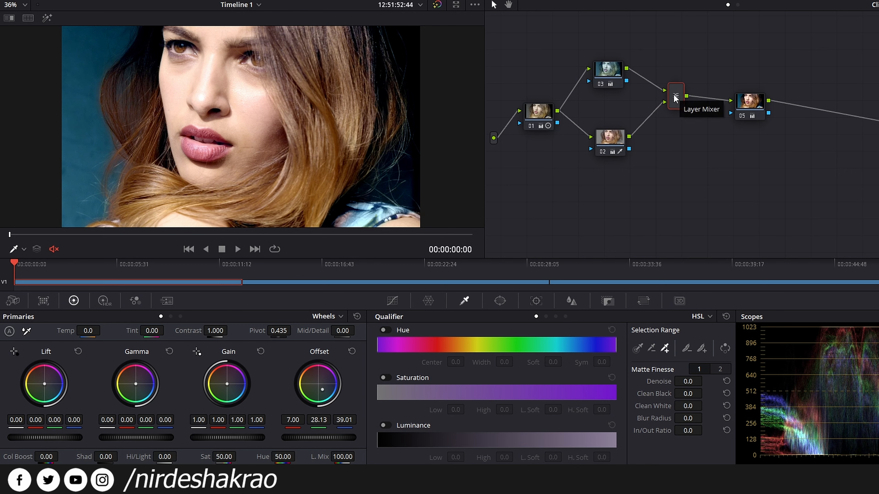
Morph the Layer Mixer into a Parallel node and inspect nodes 02 and 03 with the blended result.
right_click(674, 98)
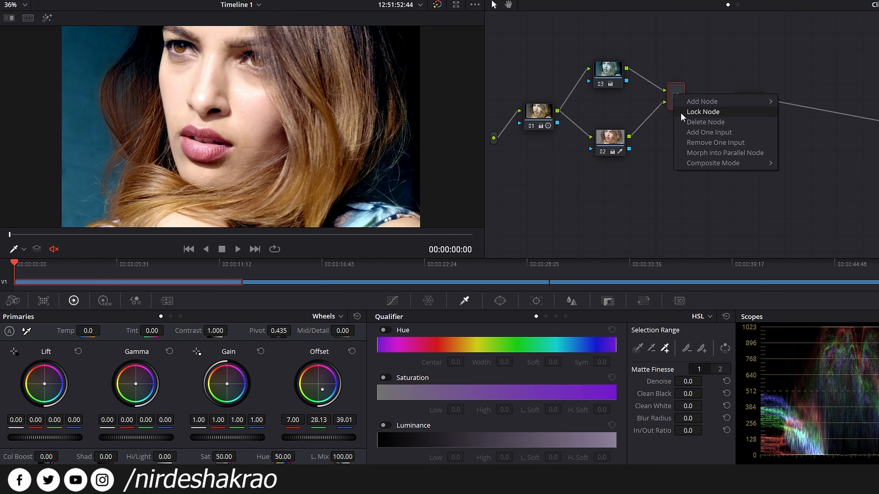
left_click(750, 153)
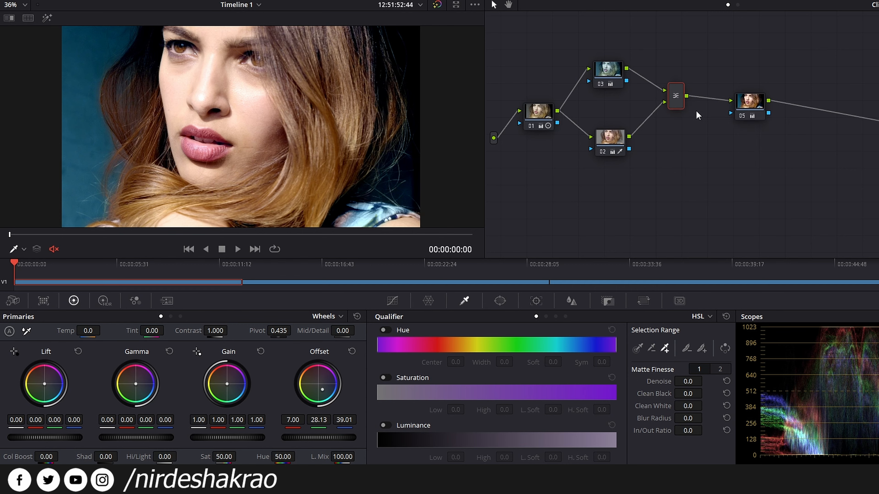
right_click(676, 92)
left_click(701, 151)
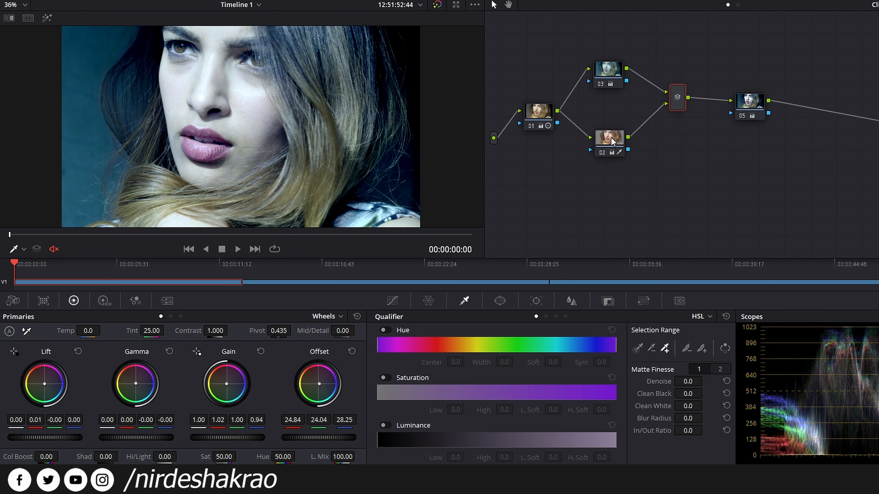
left_click(616, 141)
left_click_drag(228, 382, 226, 384)
left_click(605, 76)
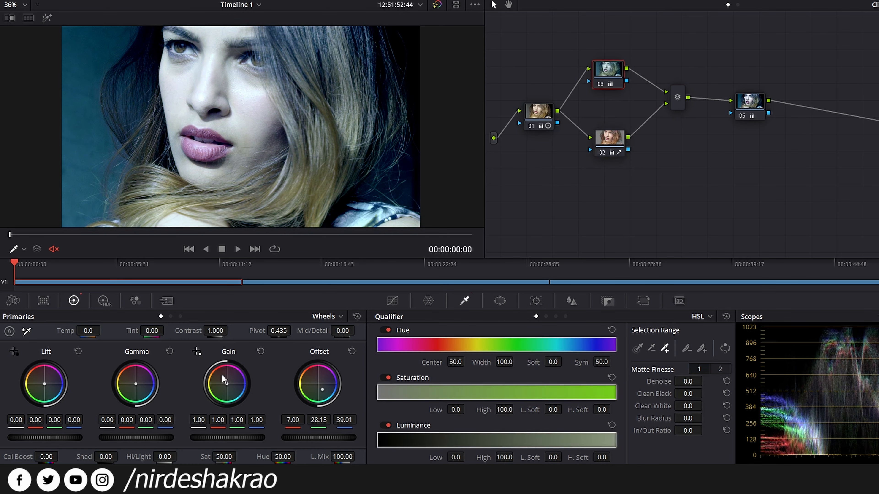
left_click(602, 151)
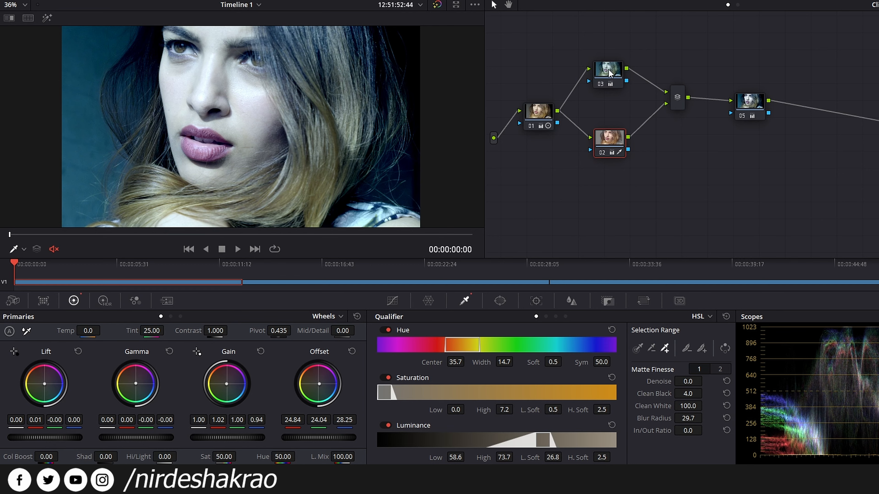
Morph the parallel node joining nodes 03 and 02 back into a Layer Mixer.
left_click(678, 102)
right_click(677, 99)
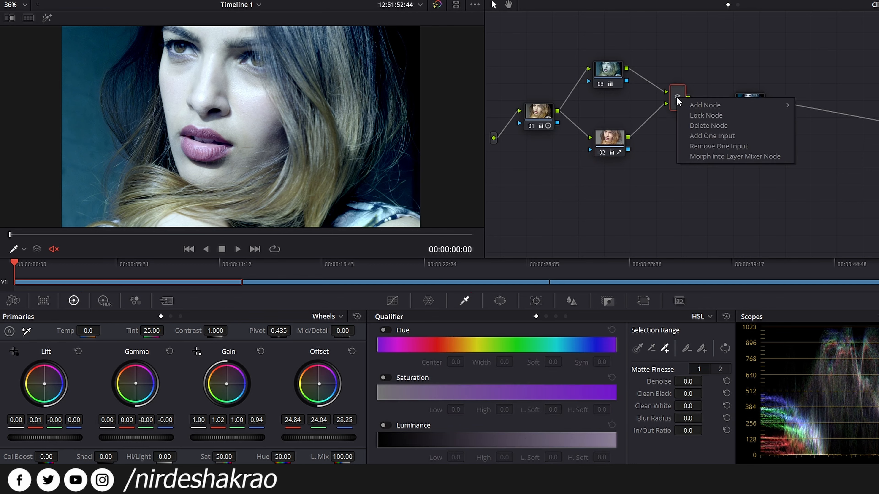
left_click(708, 157)
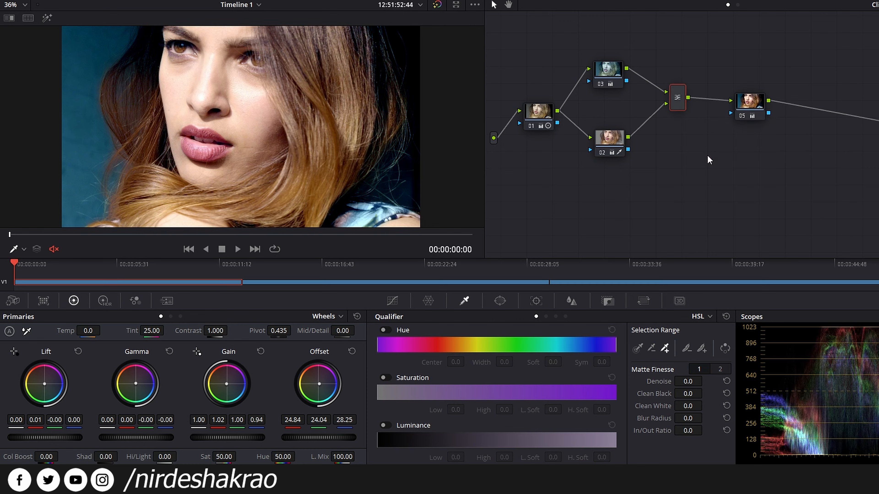
Inspect nodes 02 and 03, and compare the portrait with all nodes bypassed and enabled.
left_click(611, 143)
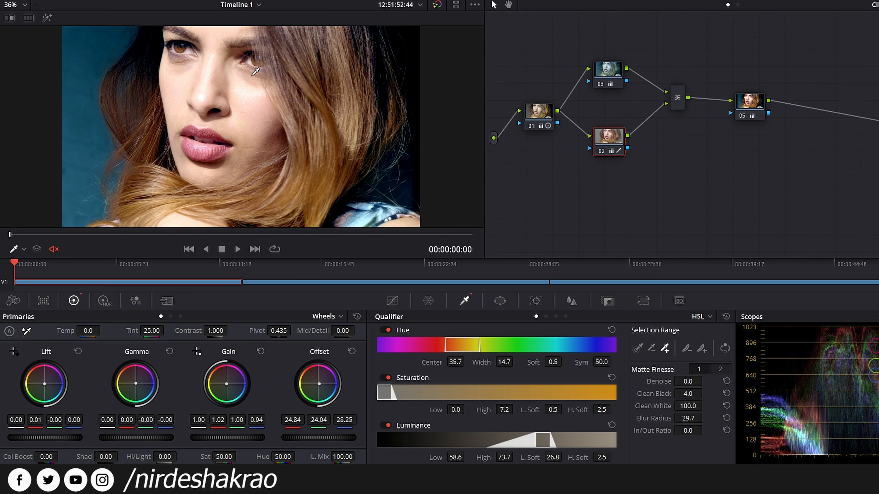
left_click(604, 74)
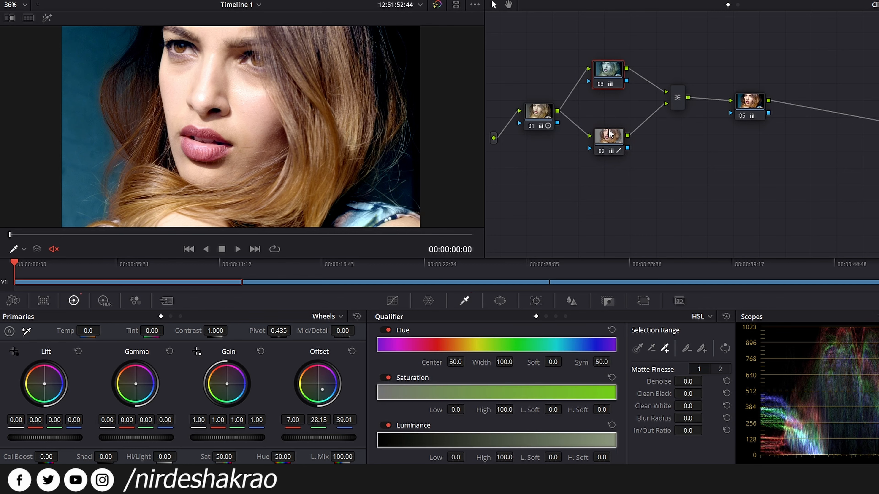
left_click_drag(610, 136, 610, 138)
left_click_drag(608, 76, 609, 79)
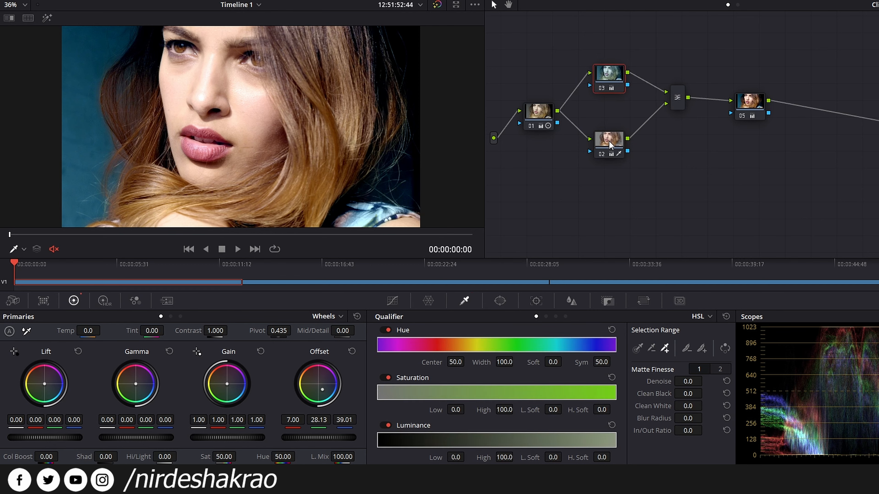
left_click_drag(608, 141, 610, 142)
left_click_drag(606, 80, 609, 81)
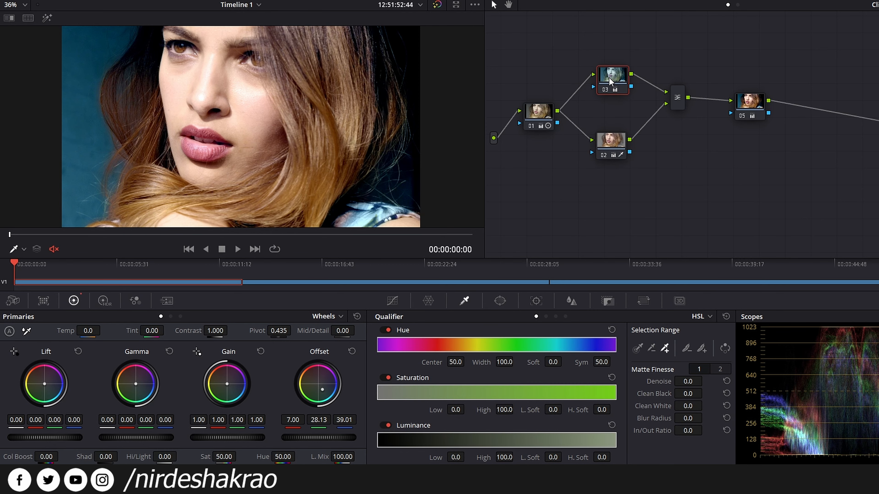
key("shift+d")
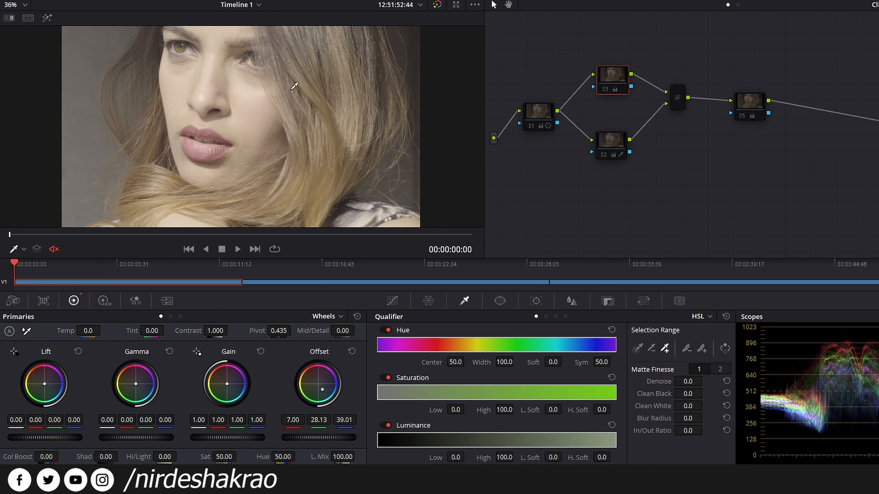
key("shift+d")
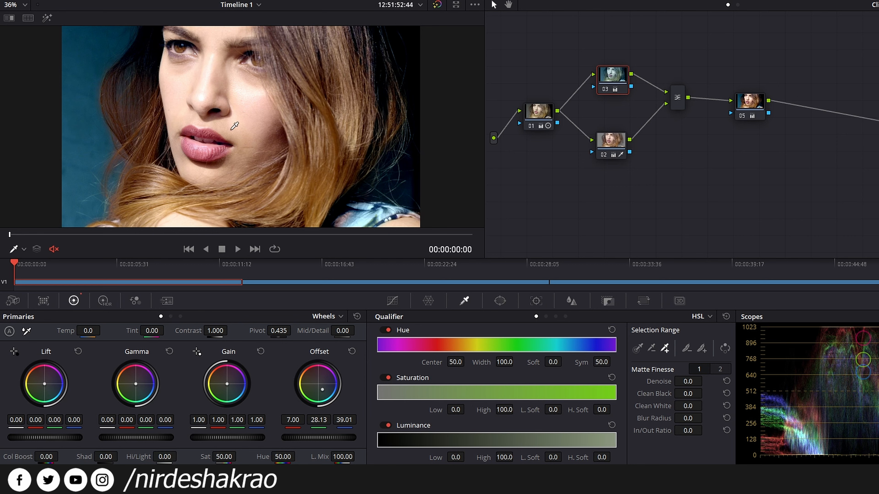
Align node 01 level with node 05 and place nodes 03 and 02 evenly above and below that line.
left_click(619, 139)
left_click_drag(544, 117, 543, 105)
left_click_drag(610, 83, 611, 77)
left_click_drag(619, 139, 618, 139)
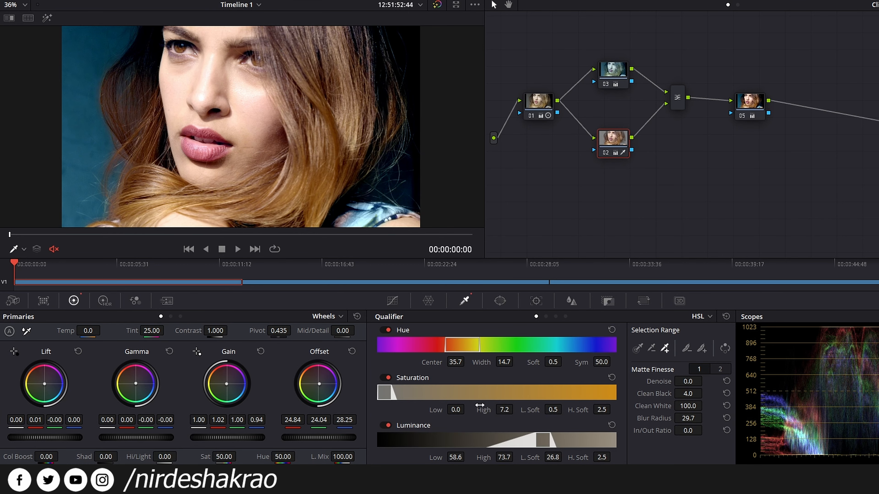
Review the Qualifier's RGB, LUM and 3D modes on node 02, and return it to HSL.
left_click(546, 317)
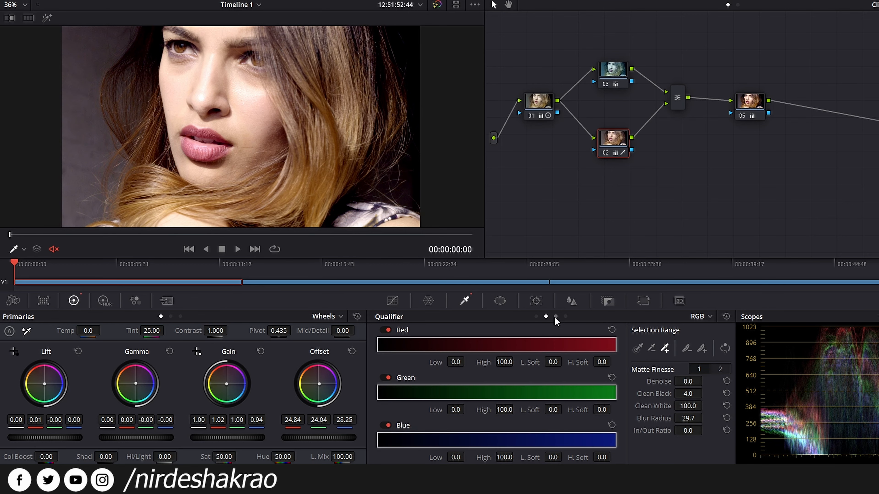
left_click(556, 316)
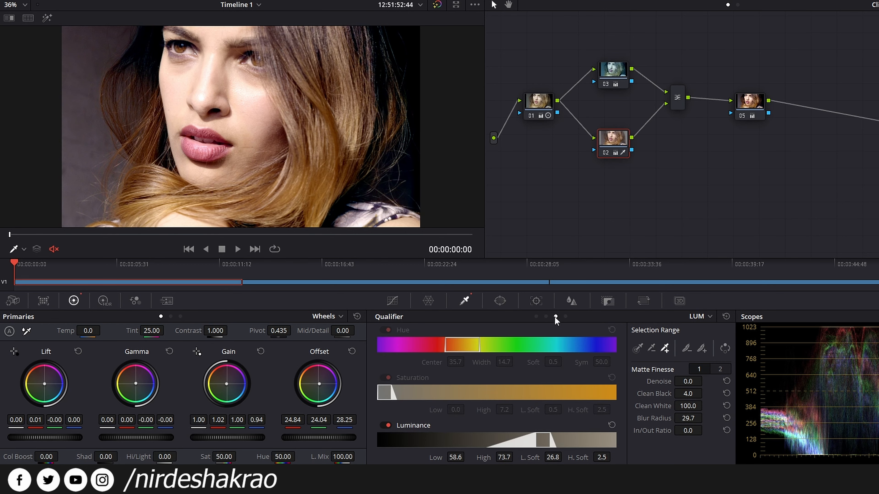
left_click(565, 316)
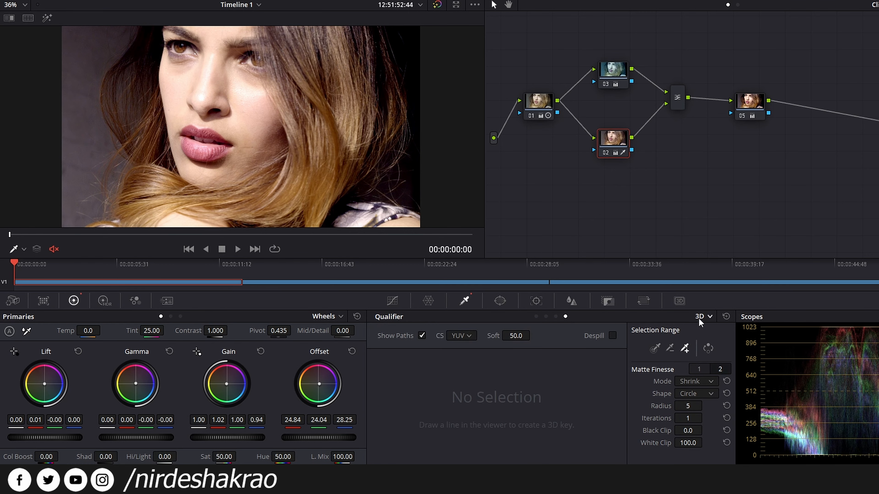
left_click(536, 317)
left_click(545, 317)
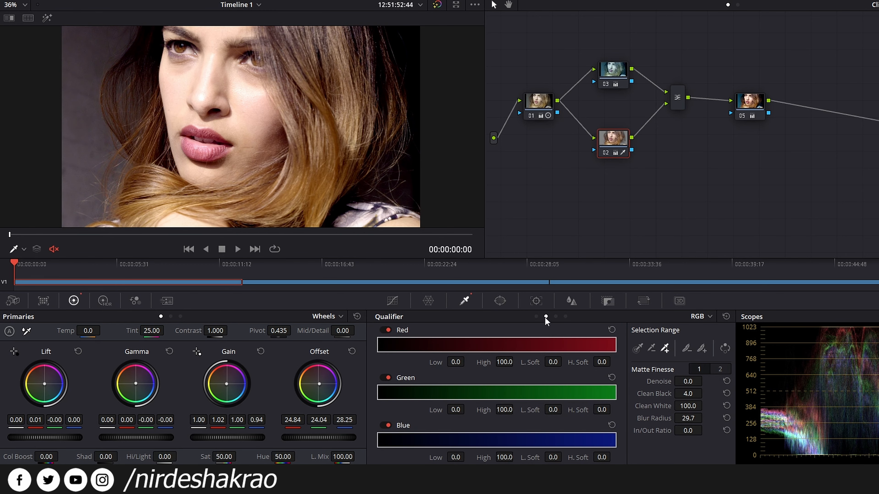
left_click(535, 317)
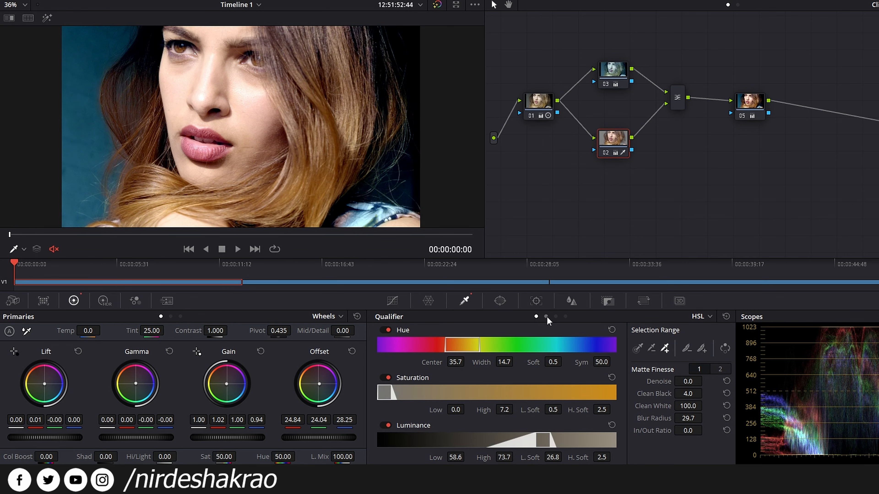
left_click_drag(614, 135, 614, 135)
left_click(546, 317)
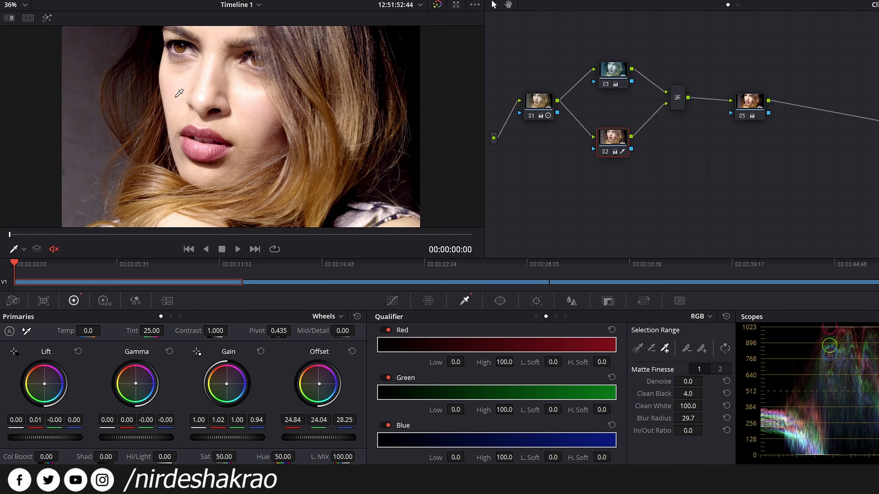
left_click(555, 316)
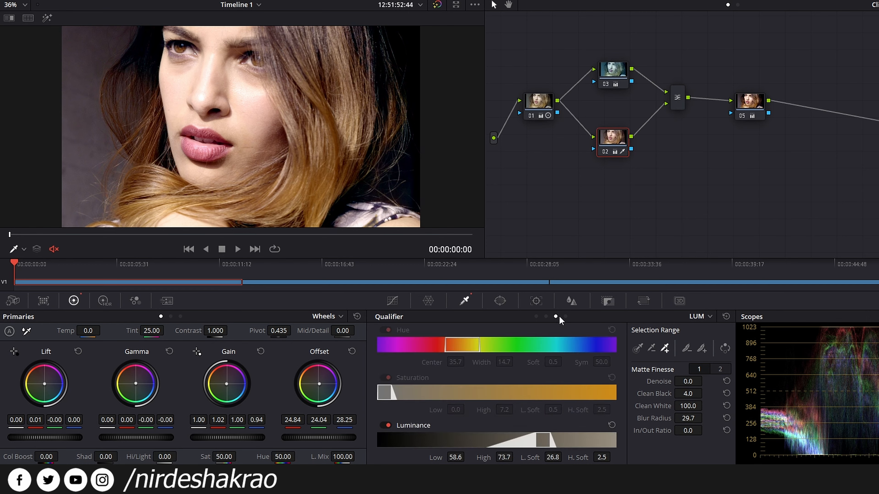
left_click(566, 317)
left_click(536, 317)
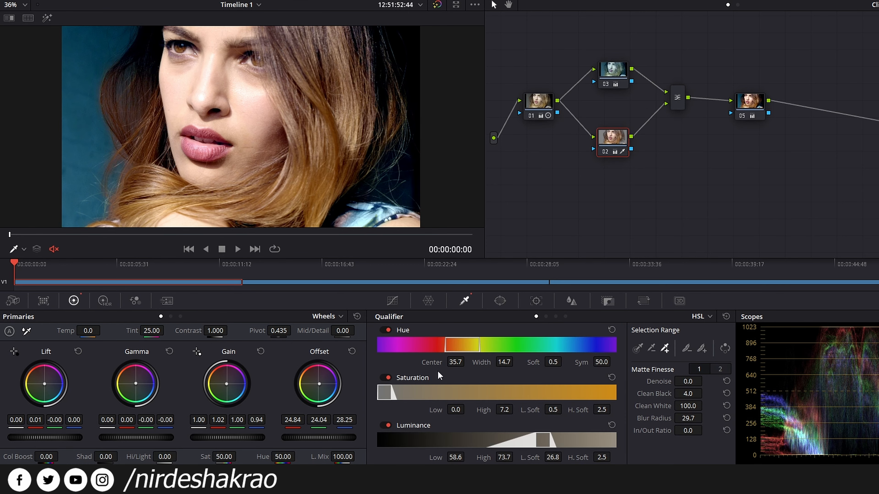
Add a serial node after node 01 on the cosplay clip at 00:00:17:00, and switch its Qualifier to RGB.
left_click(324, 264)
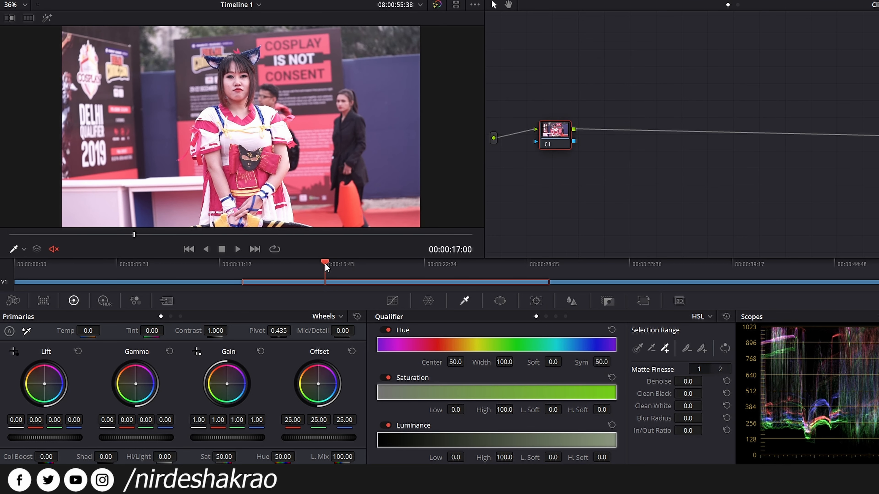
key("alt+s")
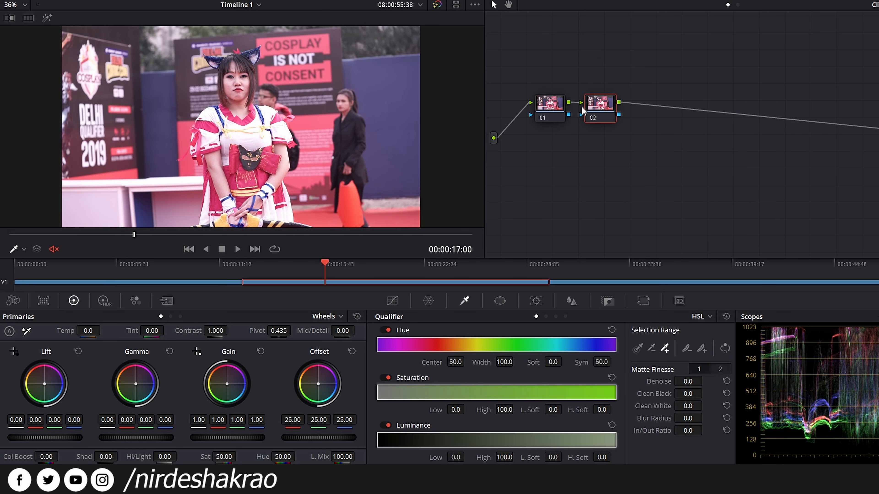
left_click(546, 317)
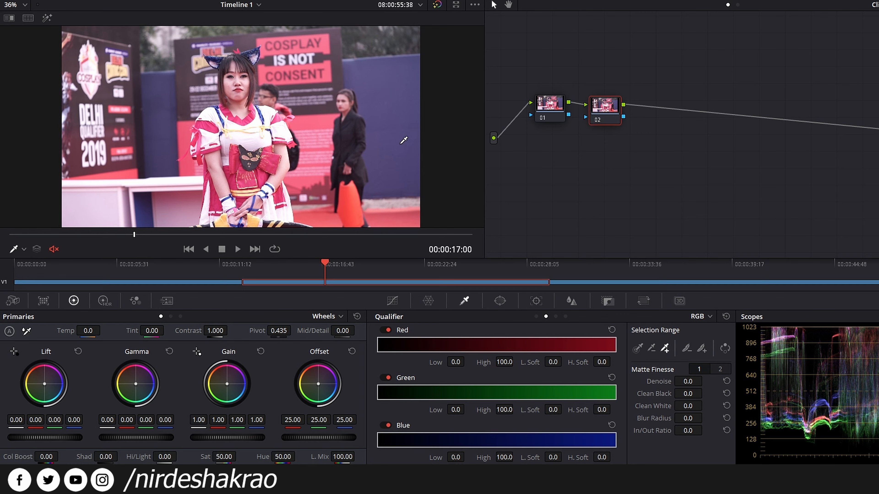
Sample the purple-blue wall beside the woman in black with the Qualifier picker, and highlight the selection in the viewer.
left_click(47, 19)
left_click(47, 19)
left_click(47, 19)
left_click(664, 348)
left_click(636, 349)
left_click(393, 102)
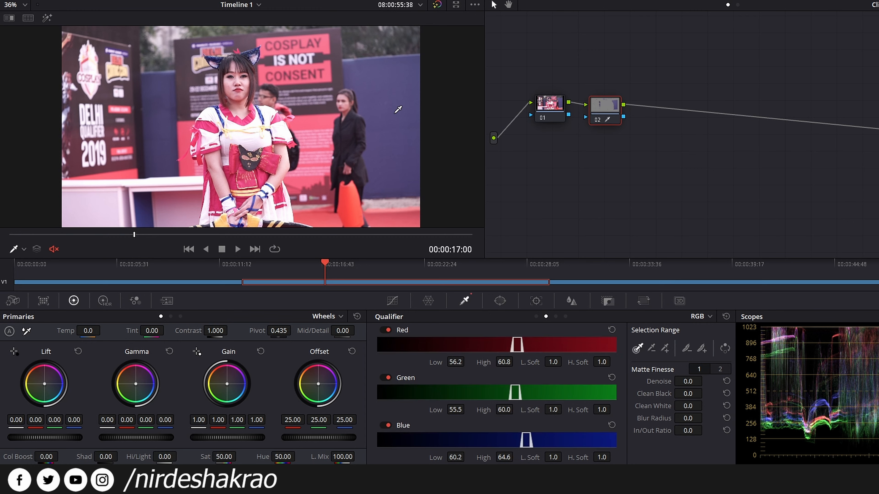
left_click(47, 18)
mouse_move(385, 102)
left_mouse_down()
mouse_move(398, 150)
mouse_move(394, 123)
mouse_move(399, 142)
left_mouse_up()
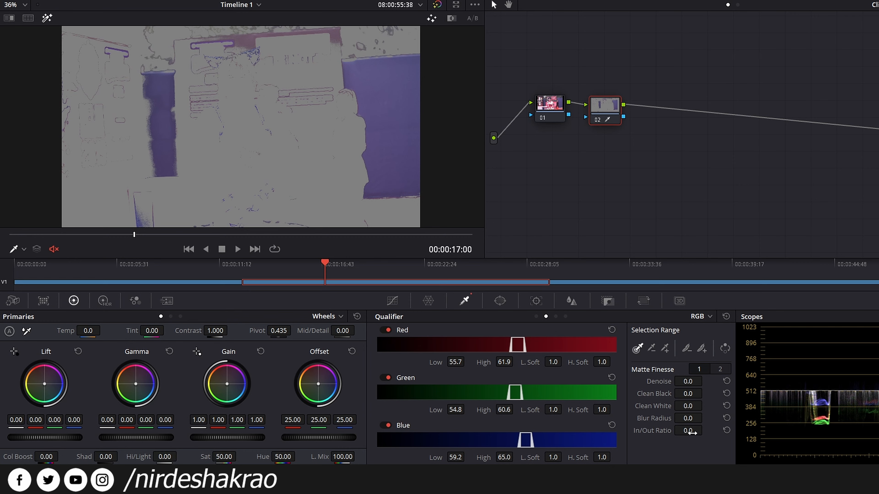
Show the wall matte in black and white, and set Clean Black to 9.1, Clean White to 3.1 and Blur Radius to 16.2.
left_click(447, 20)
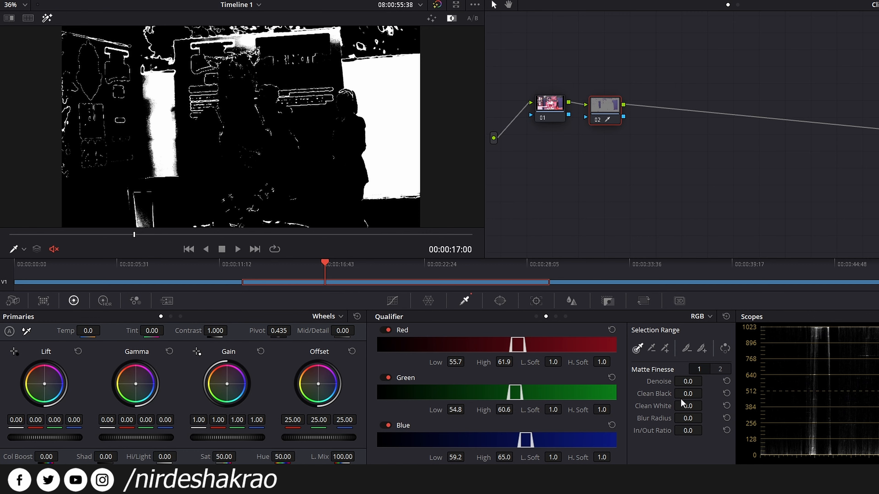
left_click_drag(687, 394, 705, 393)
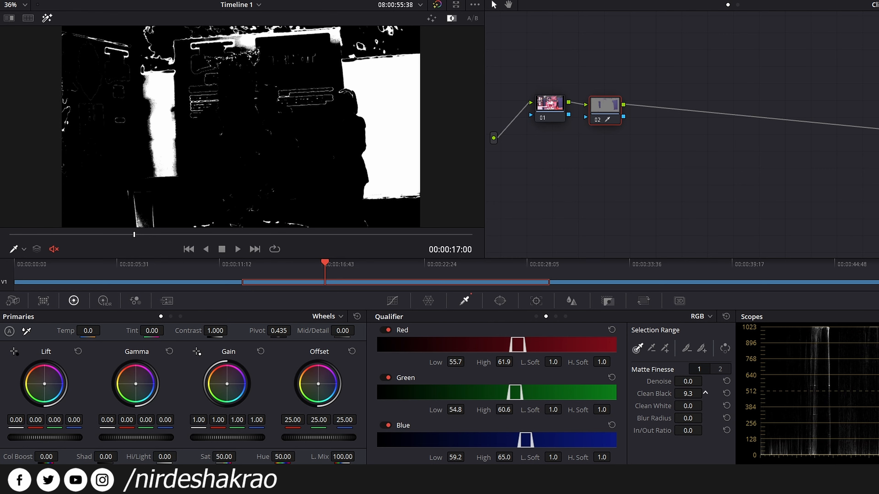
mouse_move(692, 406)
left_mouse_down()
mouse_move(705, 405)
mouse_move(697, 406)
left_mouse_up()
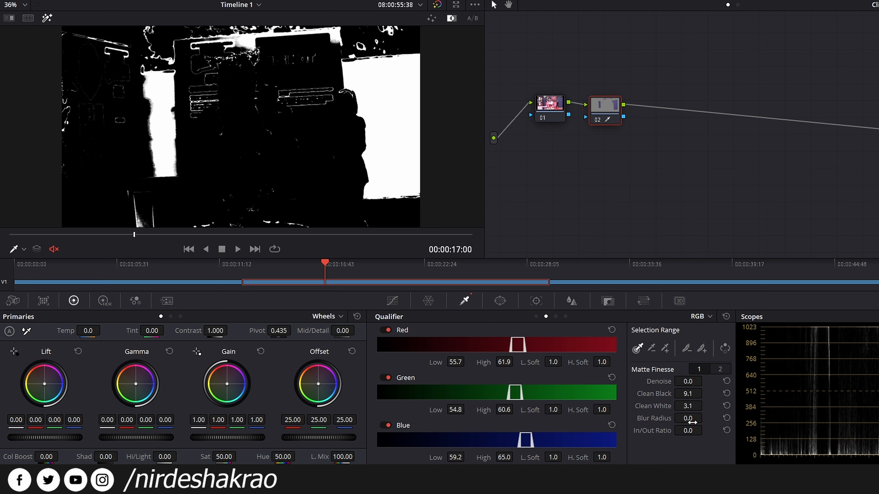
left_click_drag(705, 418, 705, 418)
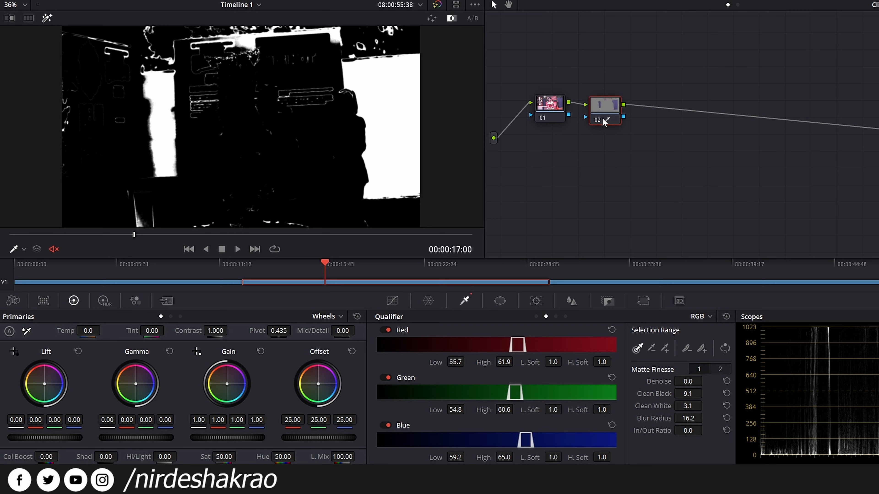
Turn off the matte highlight in the viewer and shift node 02's Offset toward purple, to 43.77, 15.05 and 65.06.
left_click(429, 19)
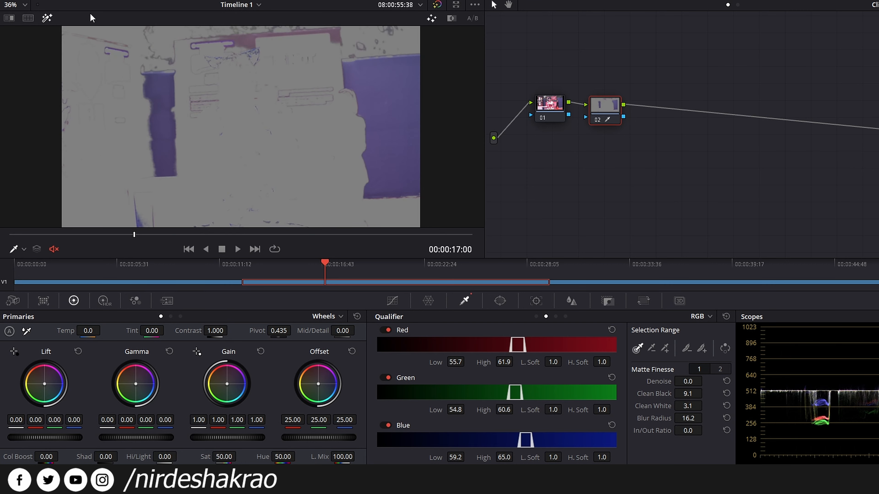
left_click(48, 18)
mouse_move(603, 112)
left_mouse_down()
mouse_move(608, 98)
mouse_move(599, 106)
left_mouse_up()
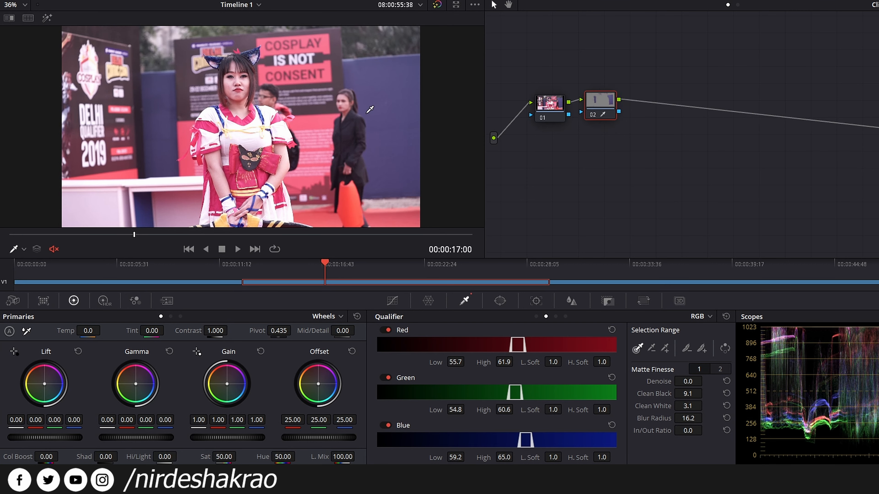
left_click_drag(318, 384, 329, 377)
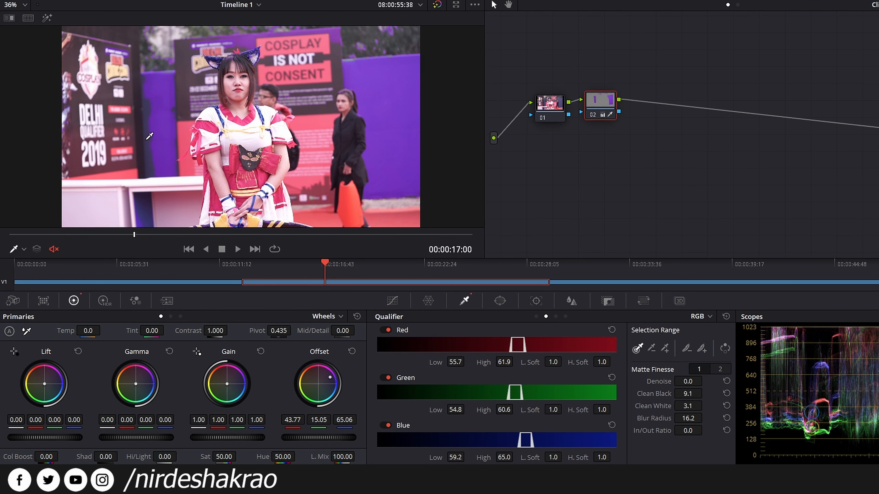
Set the Qualifier's Blue range to Low 57.5, High 66.0 and L. Soft 5.5, and switch the Qualifier to HSL.
scroll(150, 136, "up", 5)
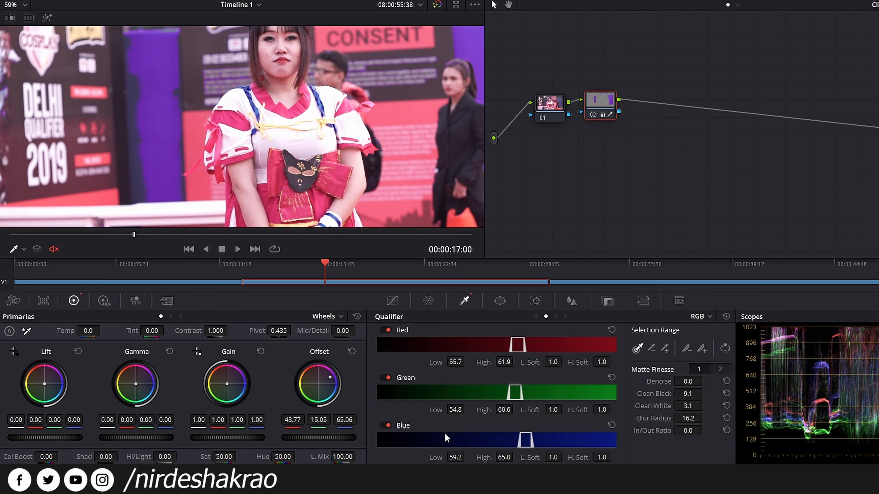
left_click_drag(504, 457, 467, 458)
left_click_drag(559, 459, 531, 462)
left_click_drag(459, 459, 467, 455)
scroll(345, 172, "down", 3)
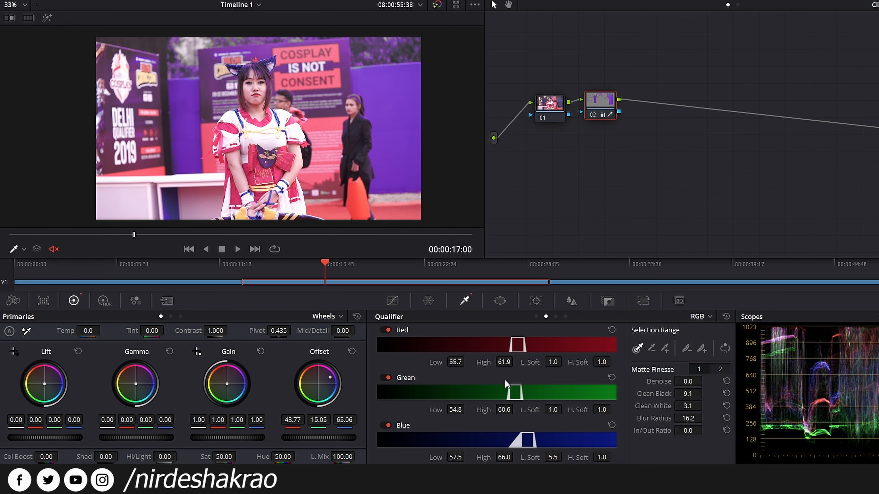
left_click(536, 316)
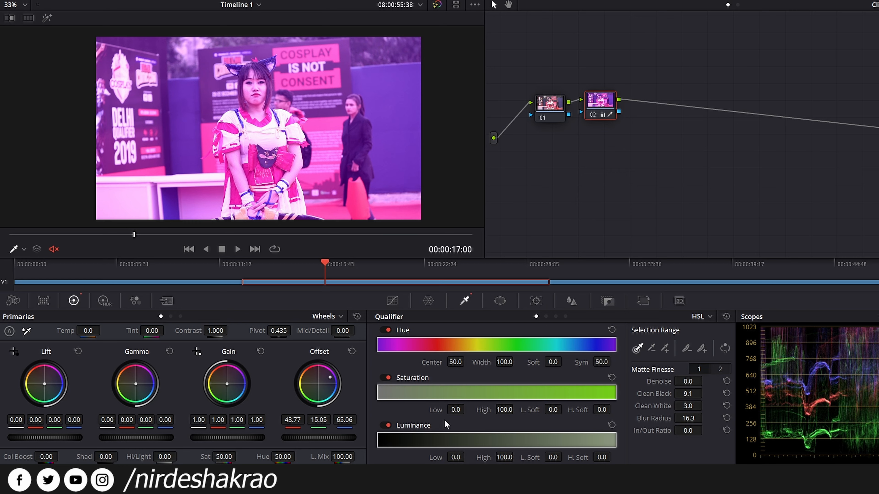
Reset the grade of node 02.
right_click(609, 99)
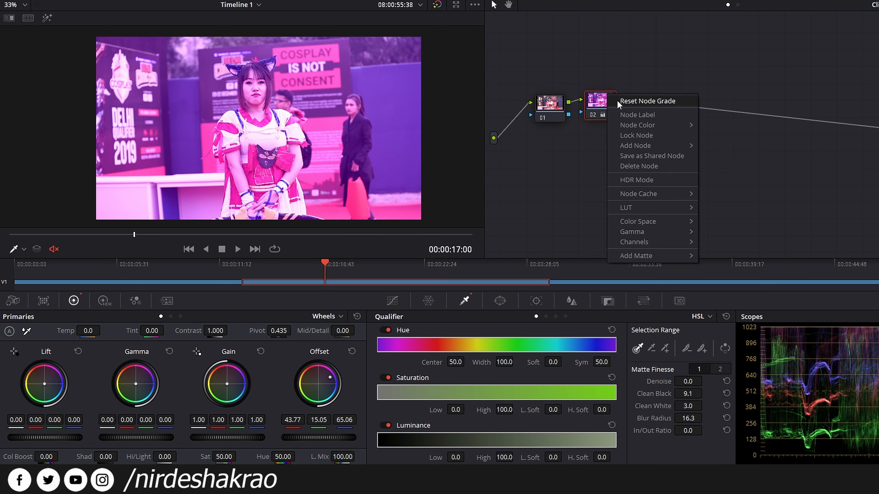
left_click(617, 101)
scroll(304, 107, "up", 3)
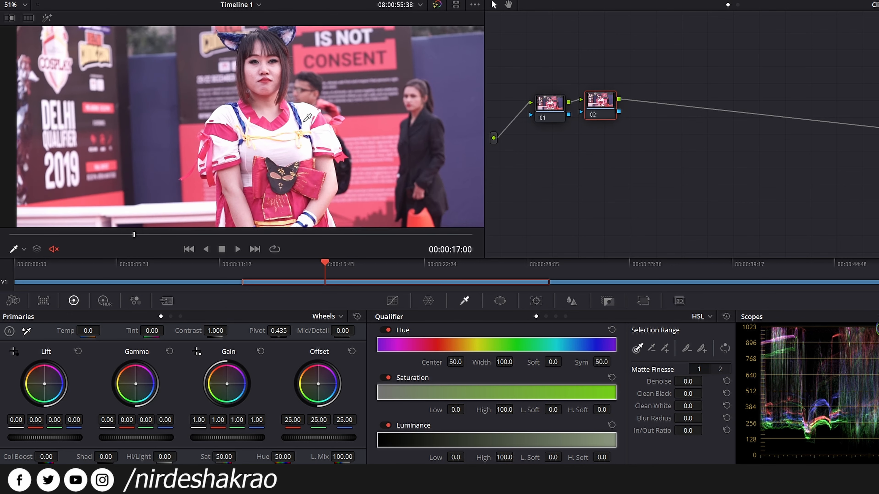
scroll(305, 107, "up", 2)
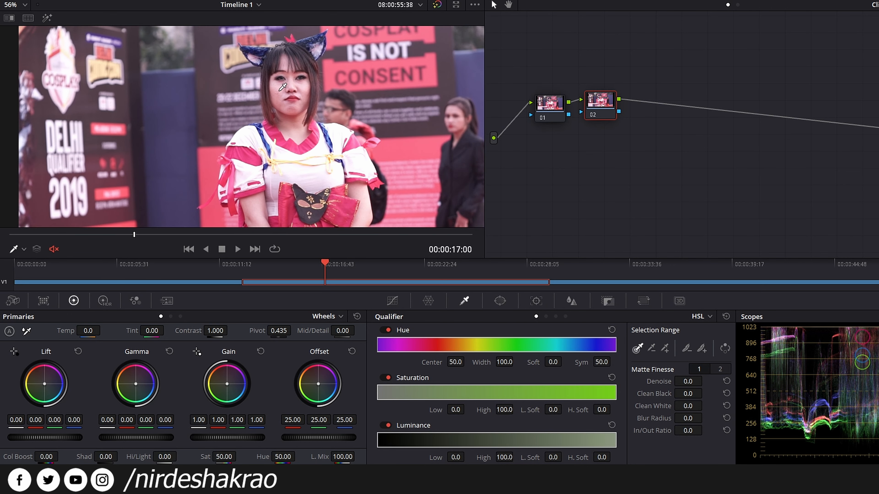
Sample the skin tone on the woman's face with the qualifier and show the selection as a highlight.
left_click(285, 93)
left_click(48, 18)
left_click_drag(393, 195, 380, 197)
left_click_drag(264, 83, 269, 94)
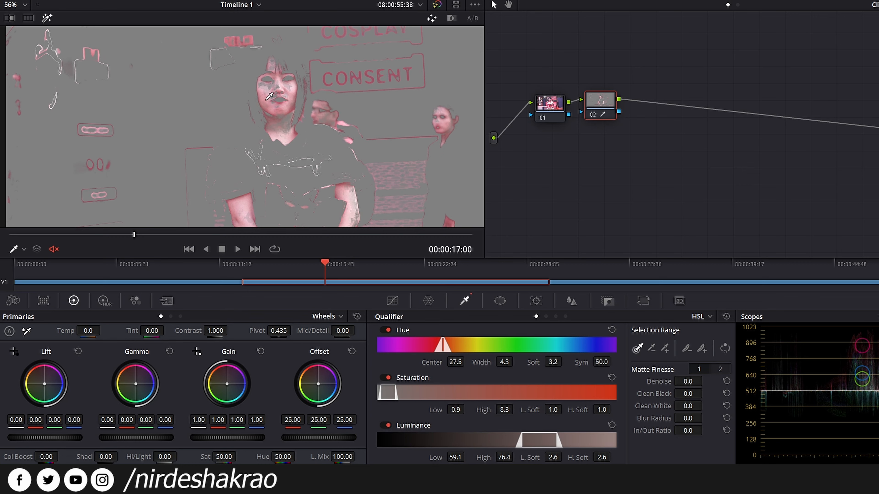
mouse_move(407, 182)
left_mouse_down()
mouse_move(410, 145)
mouse_move(411, 196)
mouse_move(411, 188)
left_mouse_up()
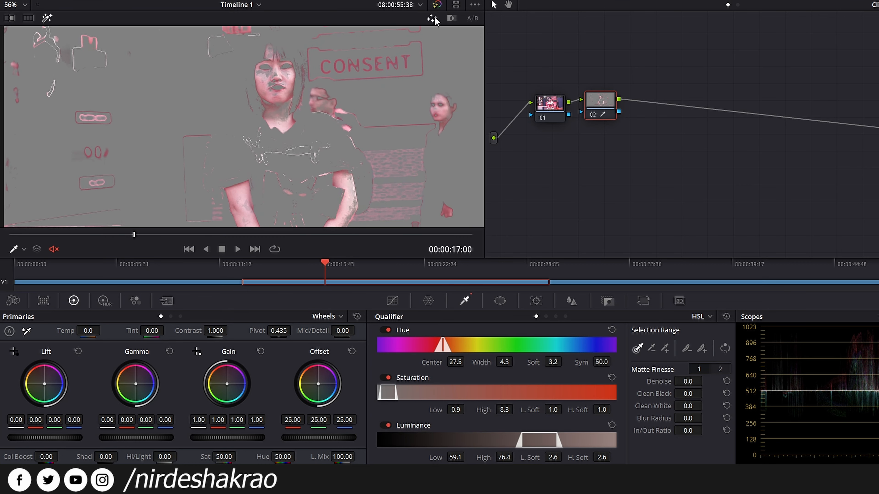
Refine the matte in black-and-white highlight with Clean White 98.5 and Clean Black 18.5, and turn the highlight off.
left_click(452, 20)
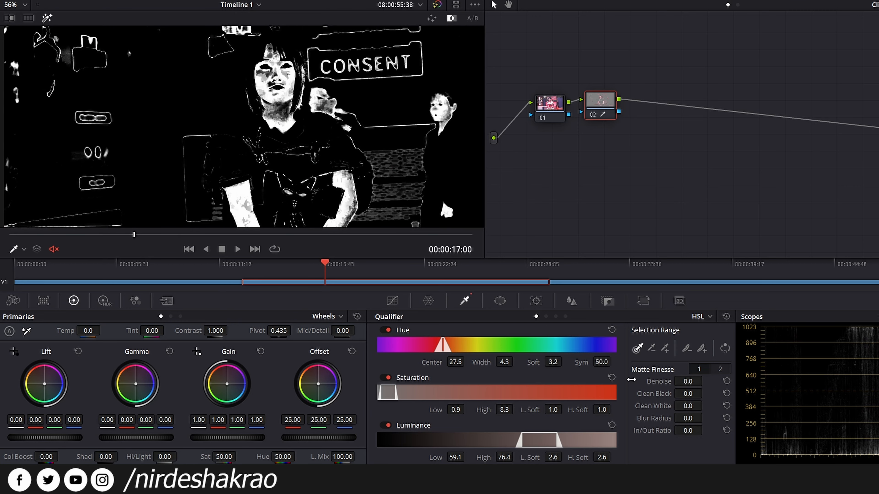
left_click_drag(688, 406, 705, 405)
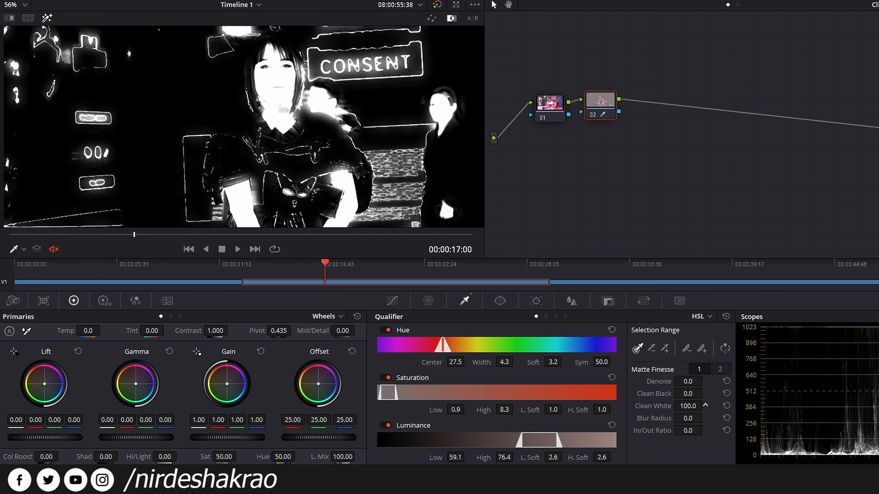
left_click_drag(688, 389, 704, 406)
scroll(282, 171, "down", 3)
scroll(287, 153, "down", 1)
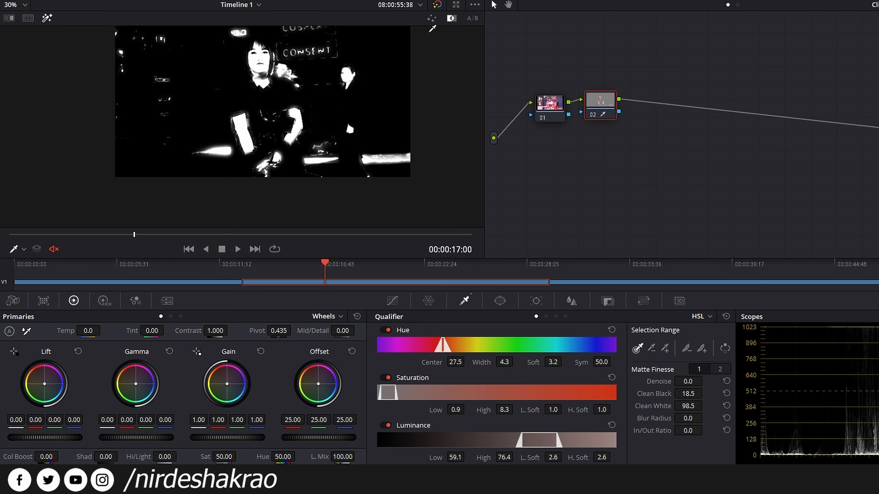
left_click(431, 19)
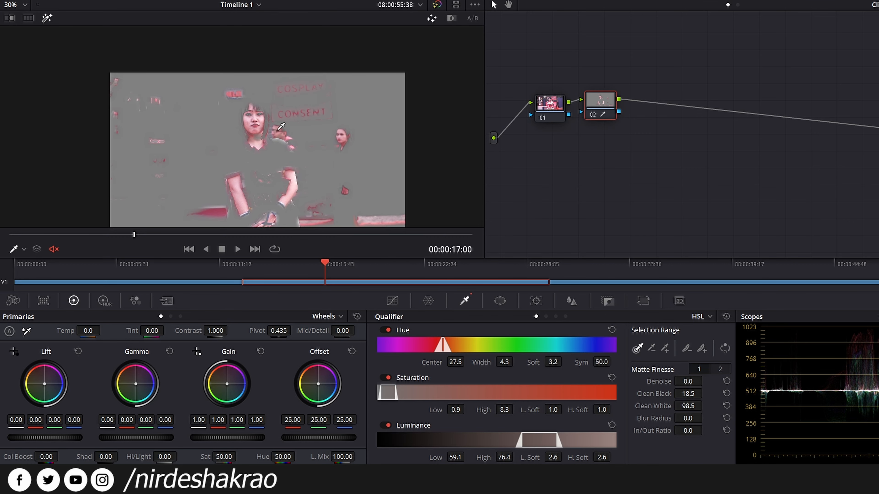
left_click(47, 18)
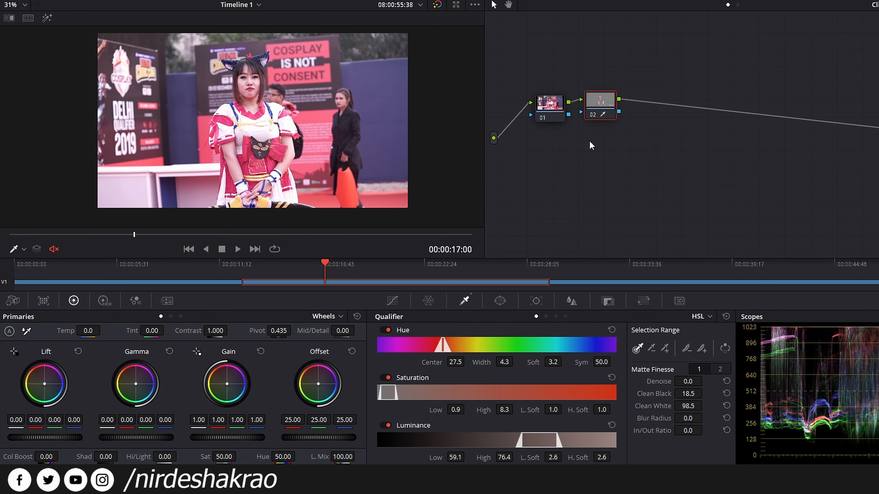
Push node 02's Offset toward cyan-blue, to red -85.25, green 46.93 and blue 115.89, to expose the qualified skin areas.
left_click_drag(318, 384, 329, 399)
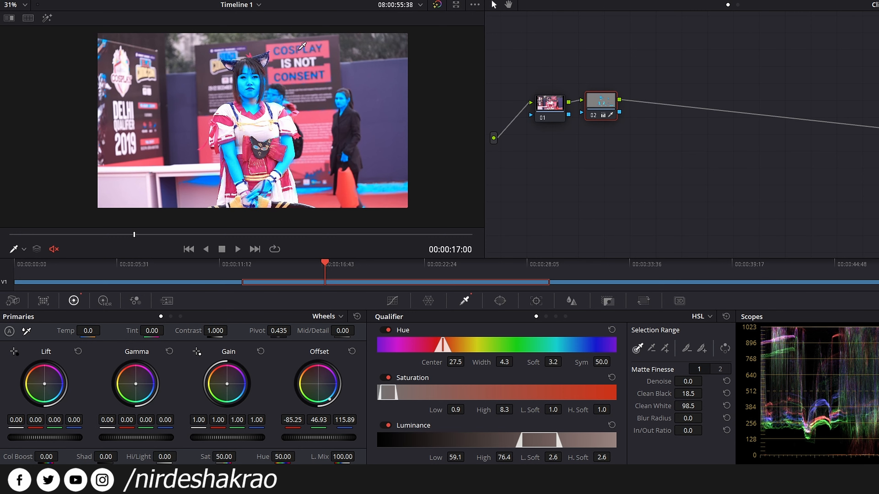
scroll(290, 147, "up", 5)
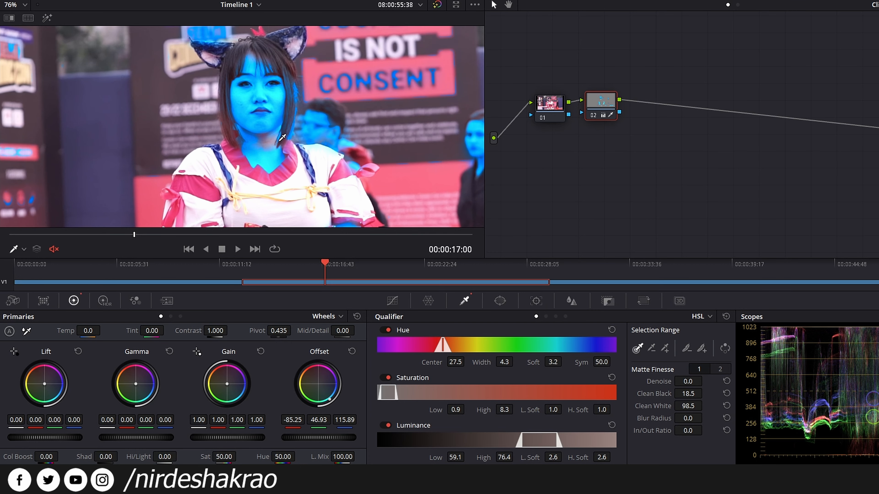
scroll(316, 161, "up", 2)
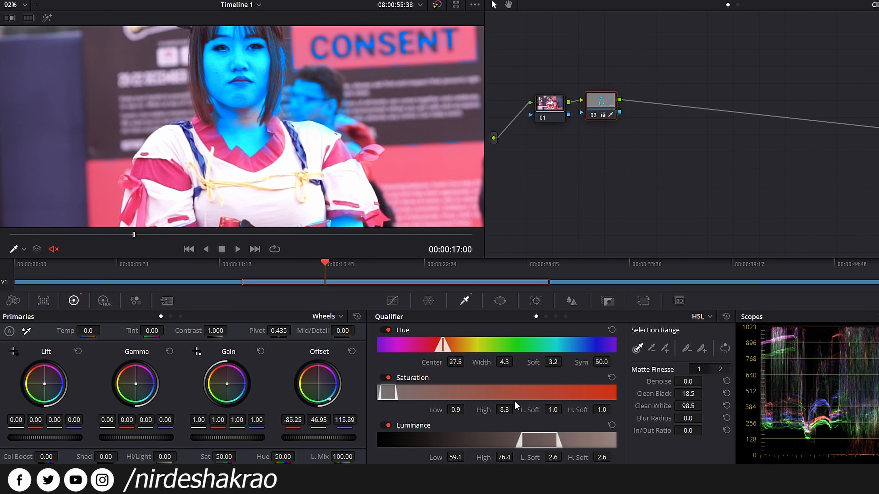
Adjust the qualifier's Saturation range to Low 2.5 and High 10.2, and its Luminance Low to 59.2.
left_click_drag(502, 411, 516, 409)
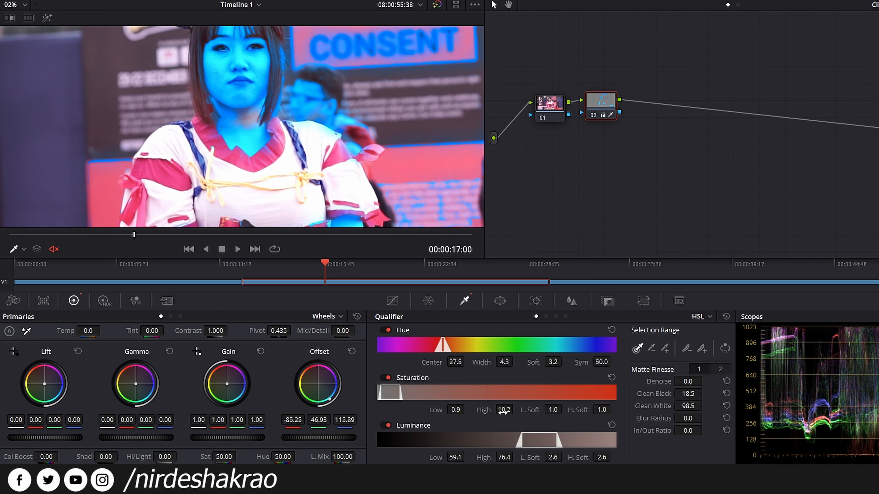
left_click_drag(467, 409, 467, 410)
mouse_move(460, 460)
left_mouse_down()
mouse_move(476, 459)
mouse_move(449, 459)
mouse_move(467, 456)
left_mouse_up()
scroll(309, 120, "down", 5)
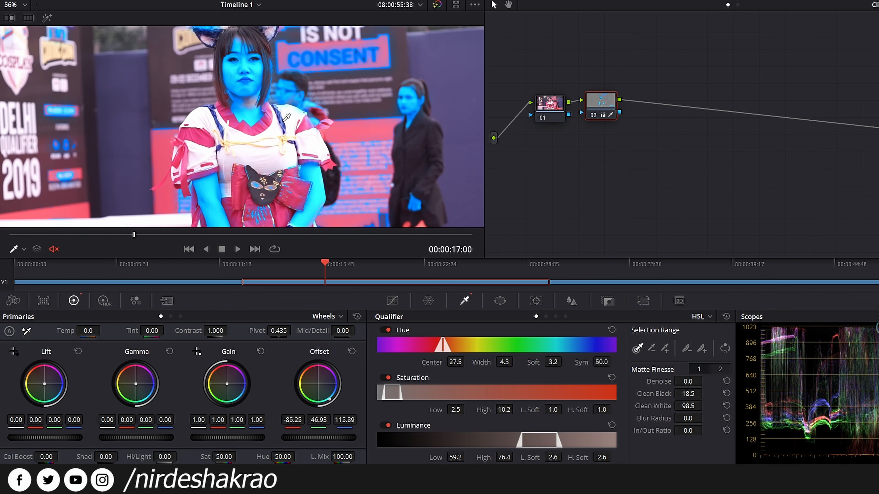
Add the skin tone on the woman's neck to the qualifier selection and check the coverage on her face and arms.
scroll(286, 118, "up", 1)
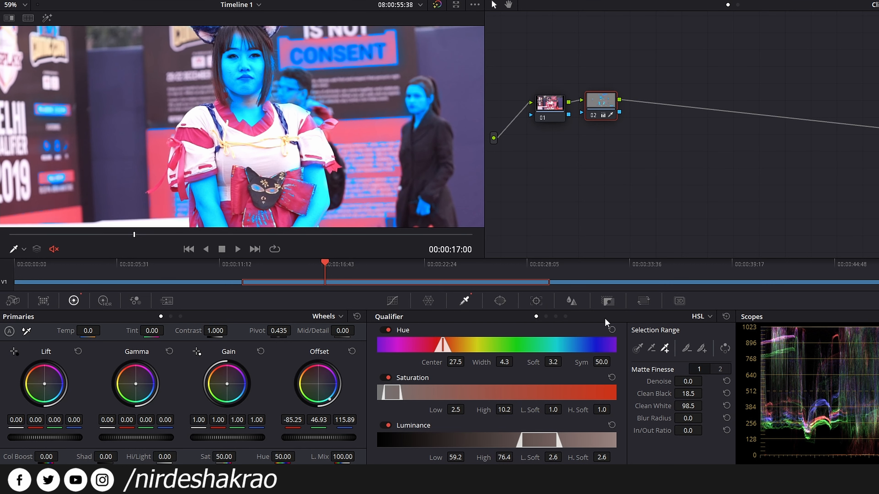
left_click(256, 121)
scroll(313, 147, "down", 1)
left_click_drag(315, 149, 418, 14)
scroll(313, 71, "up", 3)
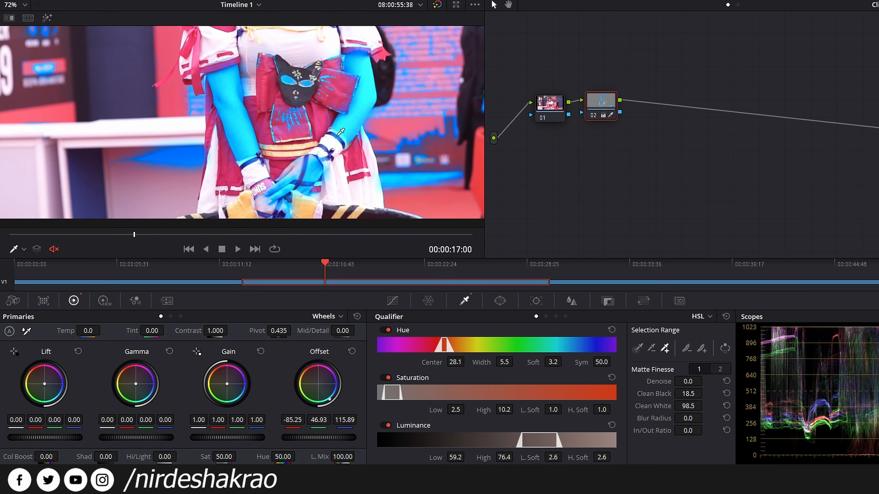
left_click_drag(324, 52, 266, 201)
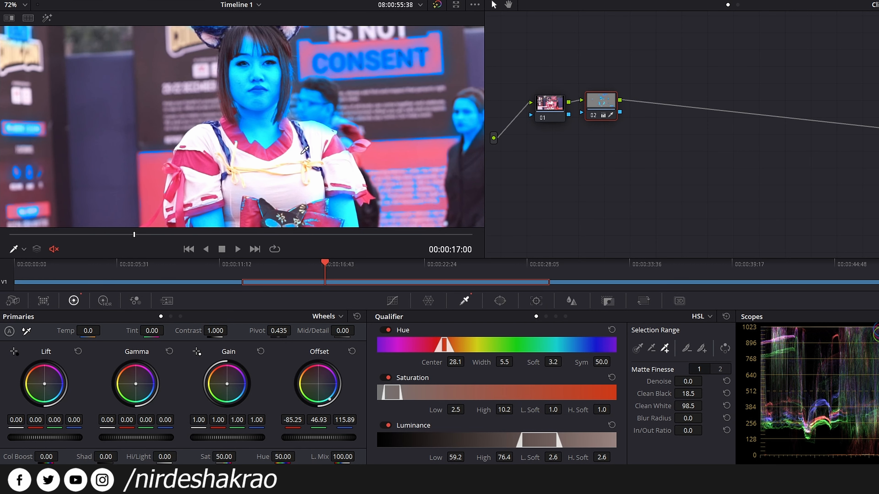
scroll(307, 159, "down", 3)
left_click_drag(313, 137, 315, 160)
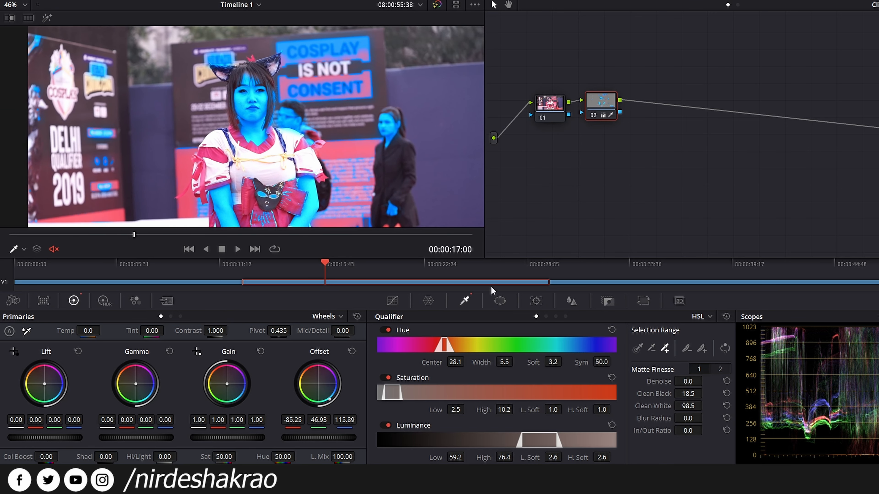
Reset the Offset wheel and warm the skin slightly with Gamma, setting red to 0.01 and blue to -0.03.
left_click_drag(332, 401, 335, 391)
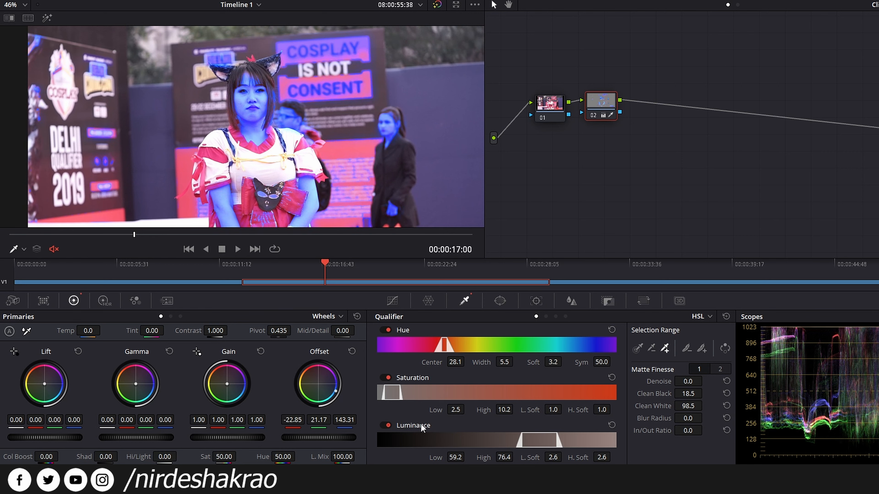
left_click(352, 352)
left_click_drag(134, 385, 134, 384)
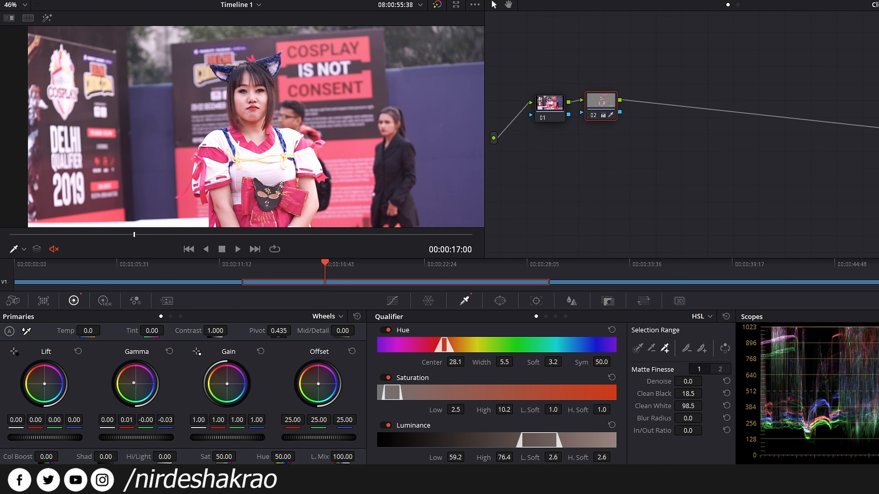
Try Mid/Detail at 100 and -100 on the woman's skin, and reset it.
scroll(304, 148, "up", 5)
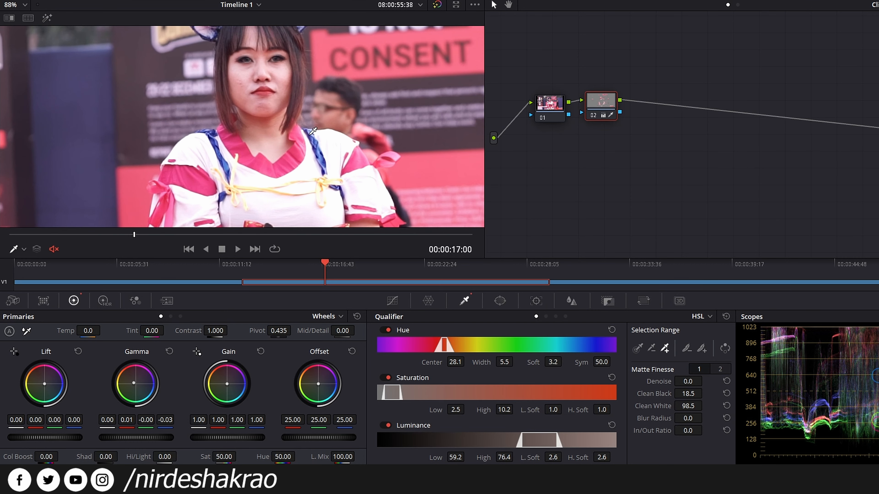
scroll(318, 131, "up", 4)
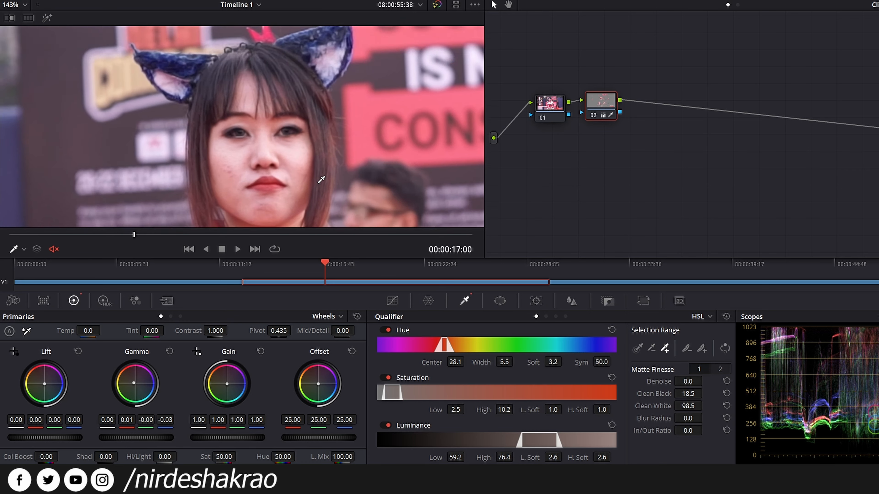
scroll(321, 179, "up", 2)
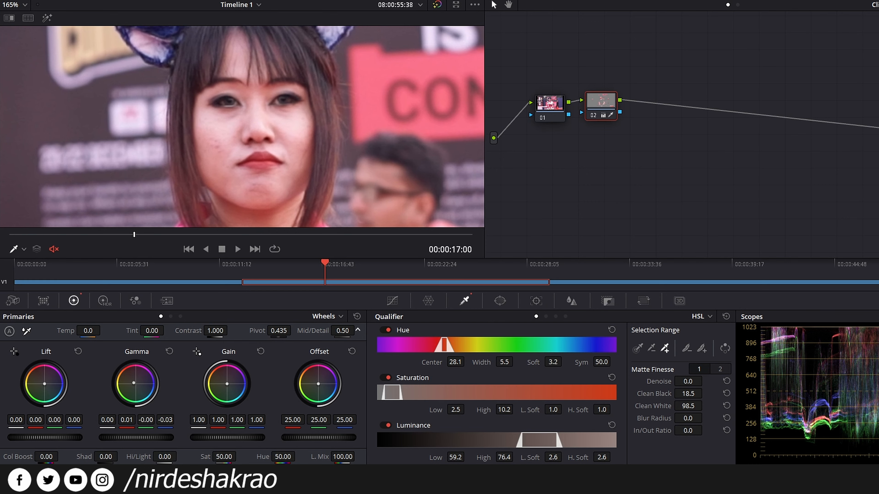
left_click_drag(342, 331, 411, 331)
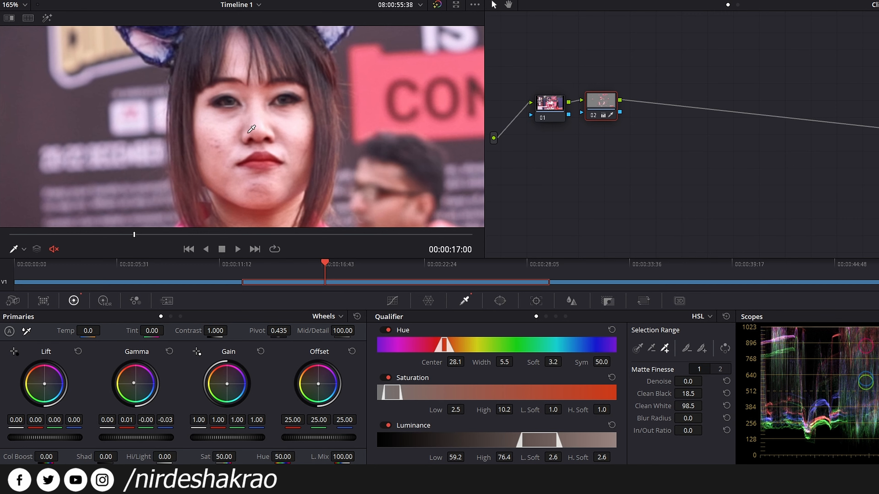
left_click_drag(346, 331, 276, 331)
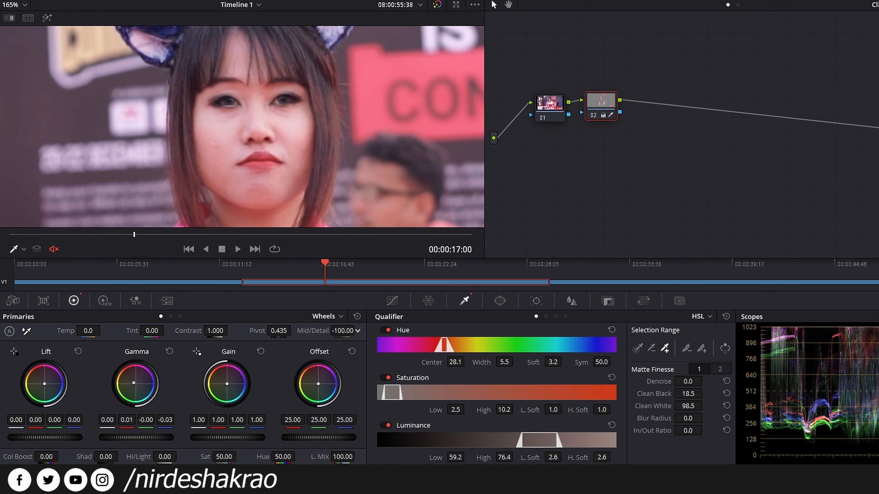
double_click(313, 331)
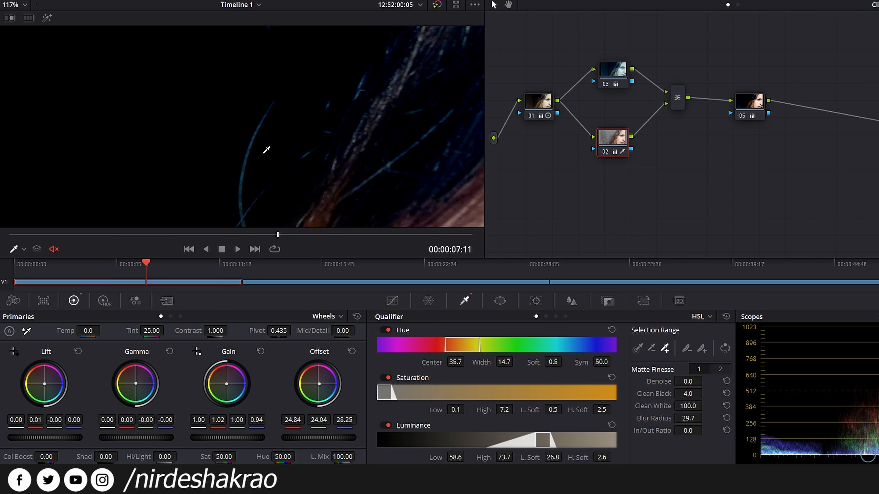
Move the playhead on the first clip to 00:00:02:31, framing the woman's face.
scroll(277, 146, "down", 5)
left_click_drag(171, 262, 144, 270)
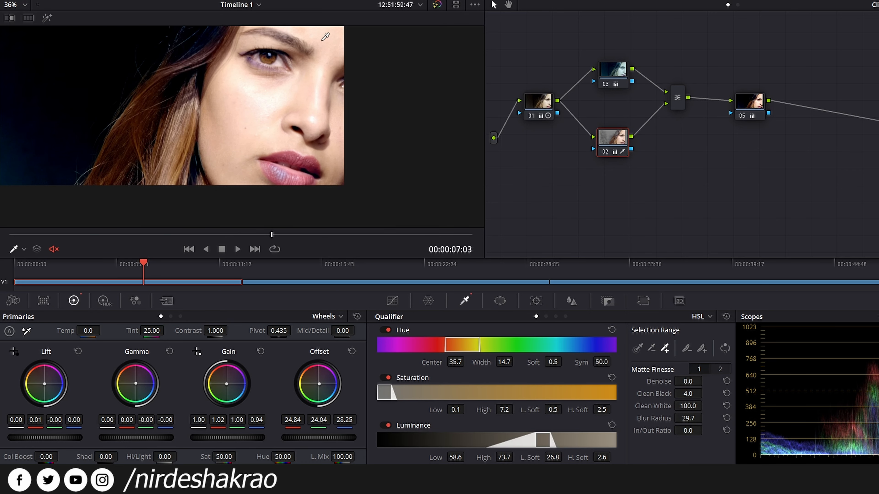
scroll(294, 52, "up", 2)
left_click_drag(74, 272, 62, 271)
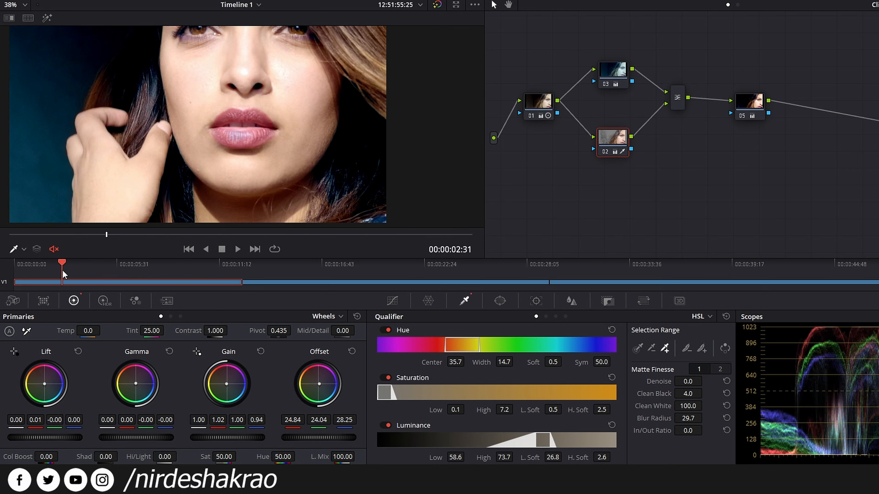
scroll(299, 132, "up", 3)
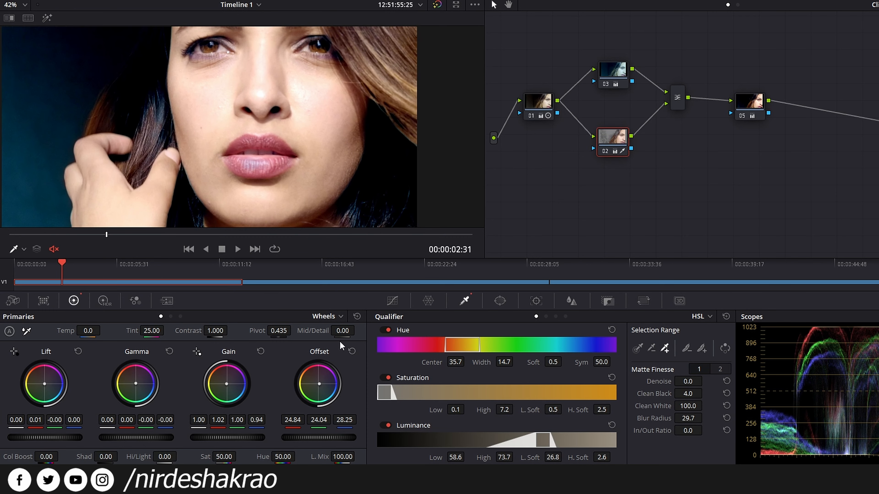
Try Mid/Detail at -93.50 on node 02 of the first clip, inspect the skin, and reset the value.
left_click_drag(346, 331, 328, 332)
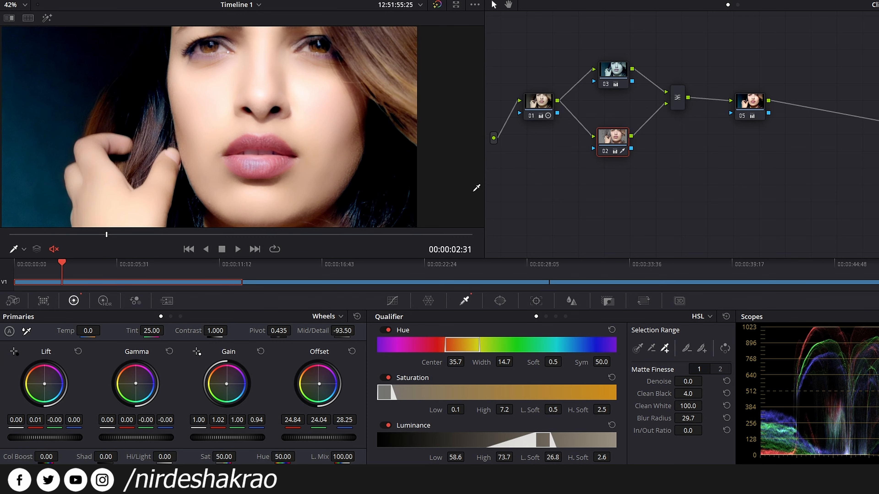
scroll(389, 161, "up", 4)
scroll(344, 164, "up", 3)
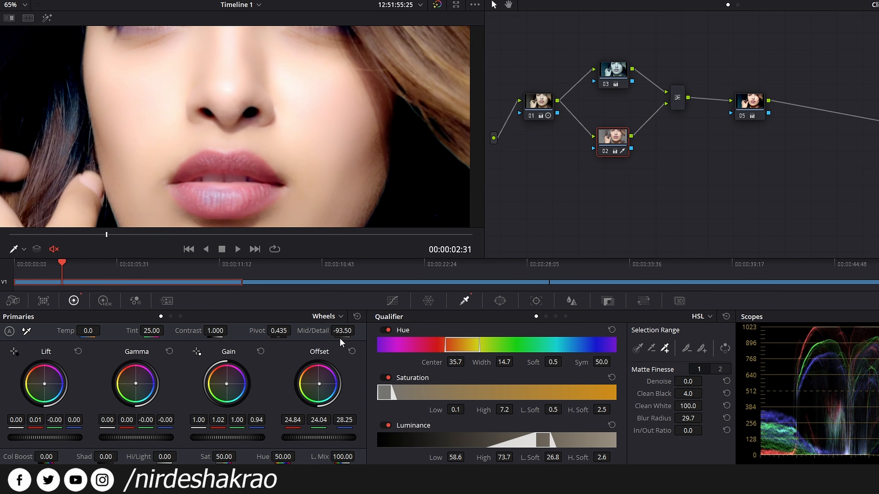
double_click(315, 333)
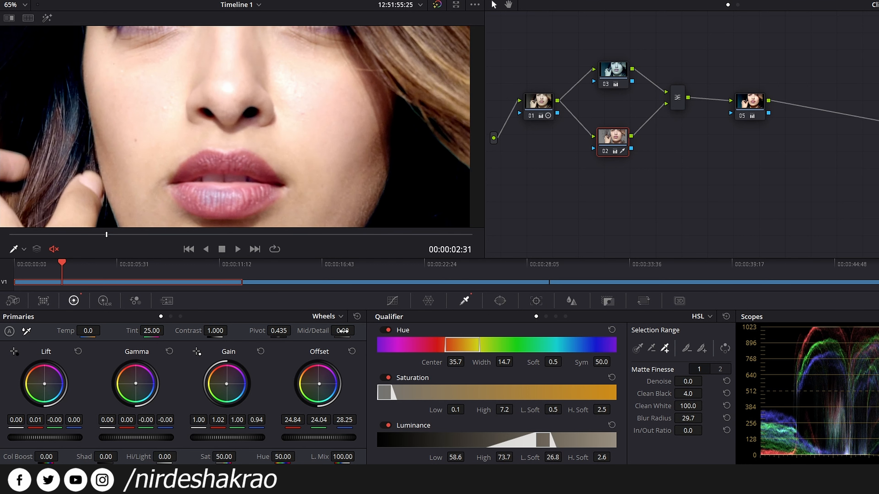
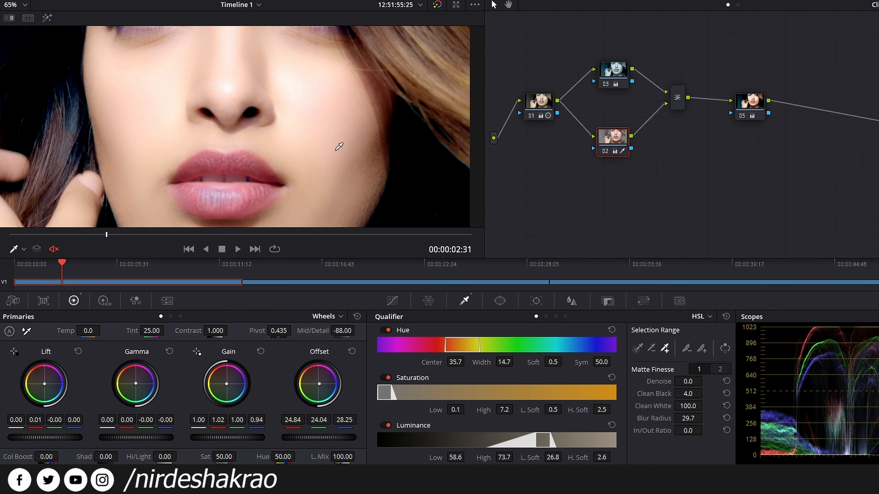
Set Mid/Detail on node 02 to -100 to soften the skin.
scroll(339, 147, "down", 3)
left_click_drag(350, 331, 341, 332)
scroll(334, 158, "down", 2)
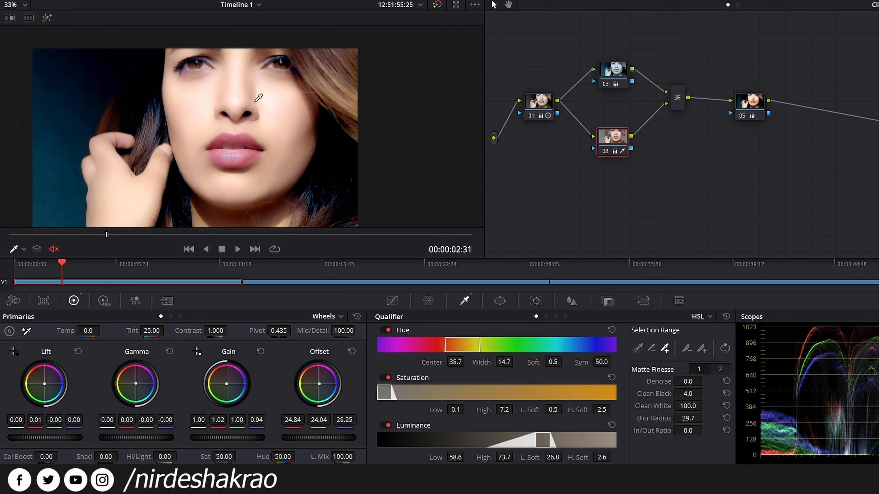
Move the playhead on the first clip to 00:00:01:04 and reset Mid/Detail on node 02.
scroll(273, 114, "up", 2)
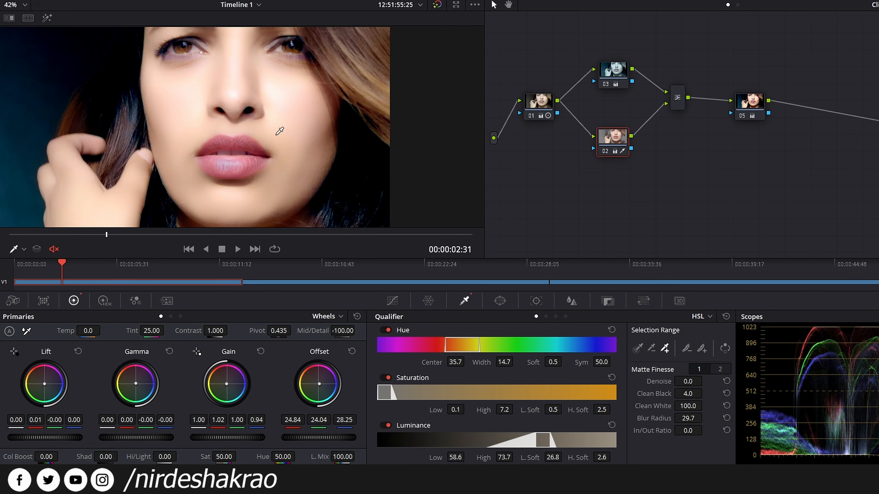
left_click_drag(62, 263, 35, 265)
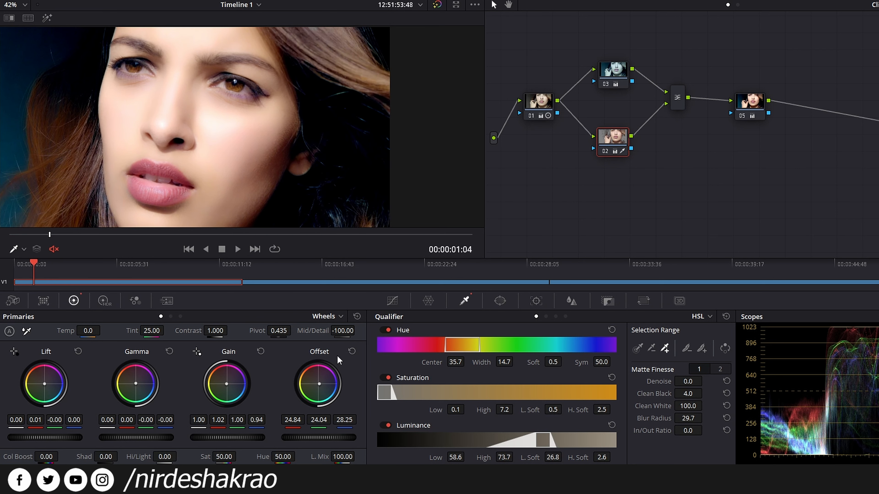
double_click(320, 332)
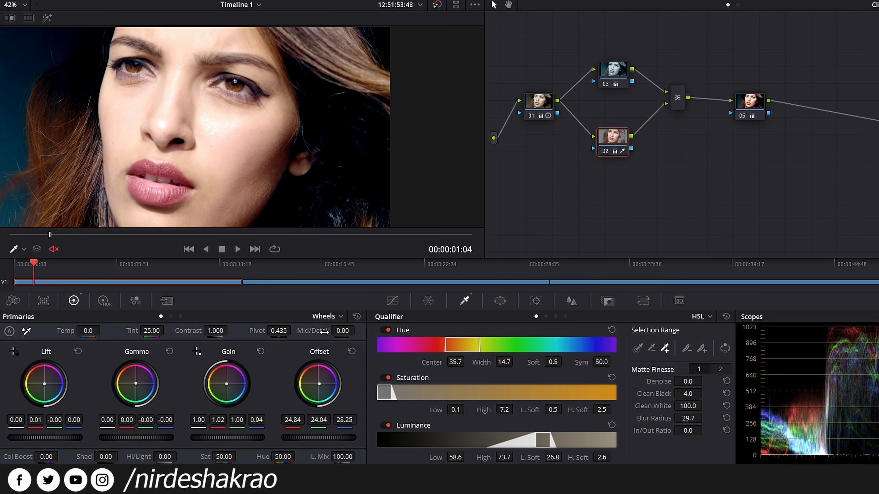
Try Mid/Detail at -33.50 and 100 on node 02, inspect the woman's skin, and reset the value.
left_click_drag(349, 334, 329, 335)
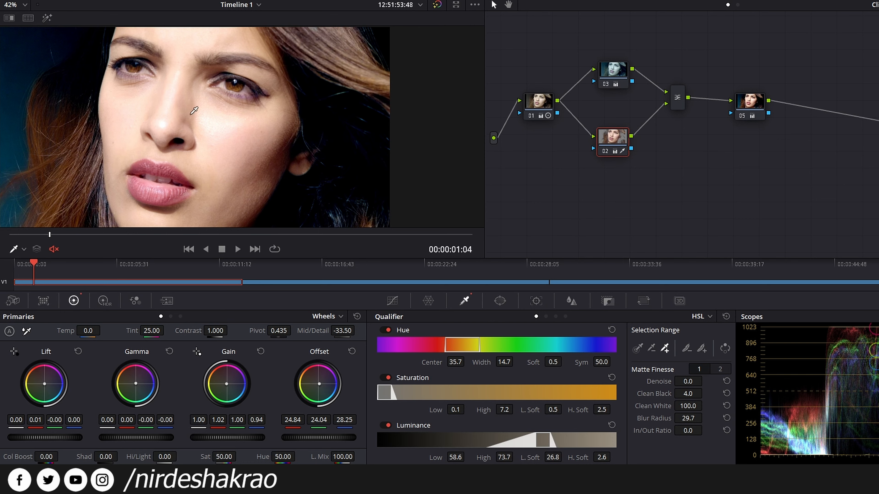
double_click(315, 330)
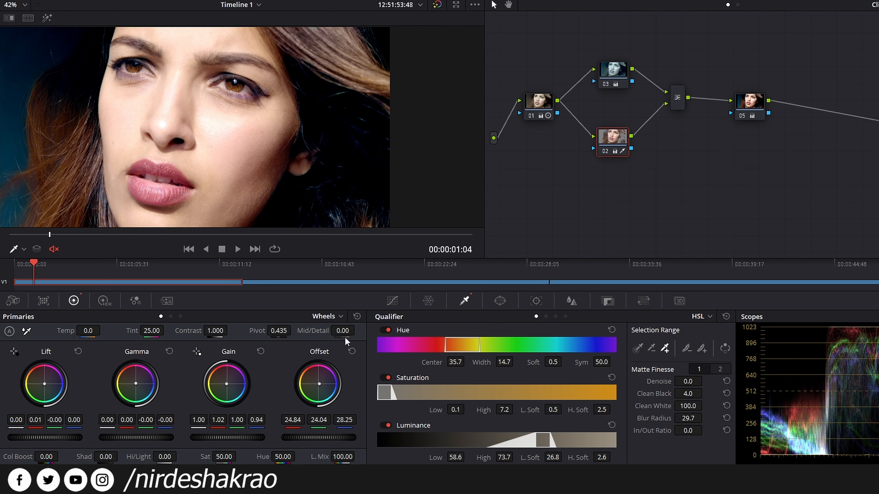
left_click_drag(343, 330, 408, 331)
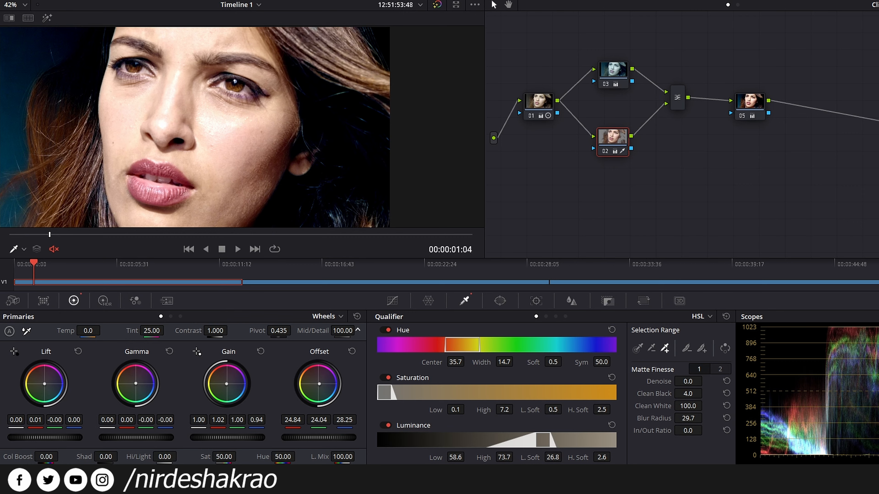
mouse_move(218, 131)
left_mouse_down()
mouse_move(244, 122)
mouse_move(230, 132)
left_mouse_up()
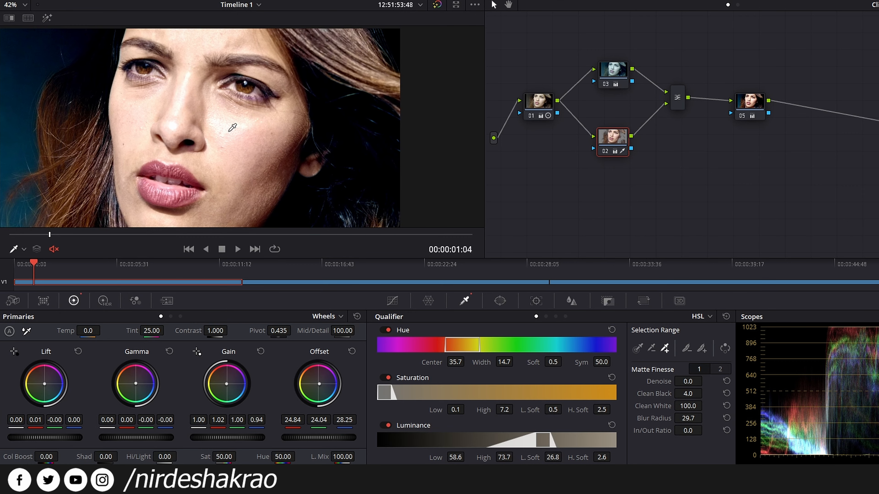
left_click_drag(343, 331, 338, 330)
mouse_move(348, 331)
left_mouse_down()
mouse_move(358, 330)
mouse_move(276, 331)
mouse_move(357, 331)
left_mouse_up()
double_click(317, 331)
key("shift+z")
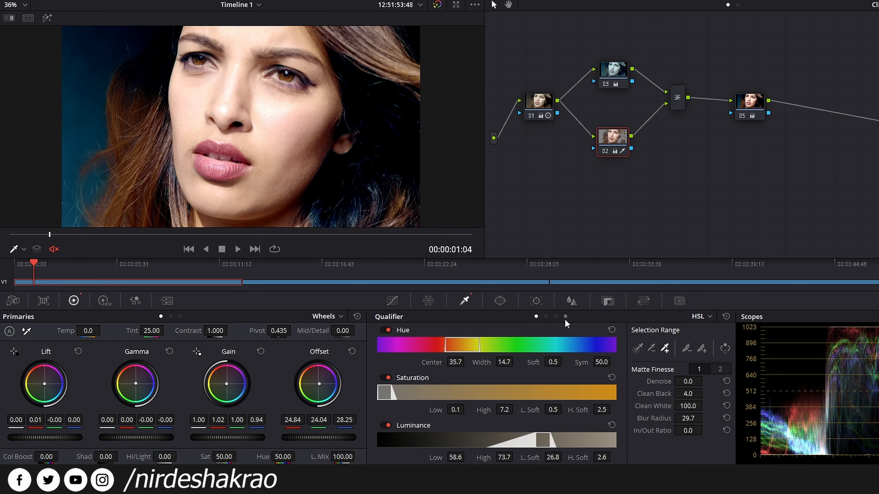
View the RGB and LUM qualifier modes on the second clip.
left_click(373, 281)
left_click(546, 316)
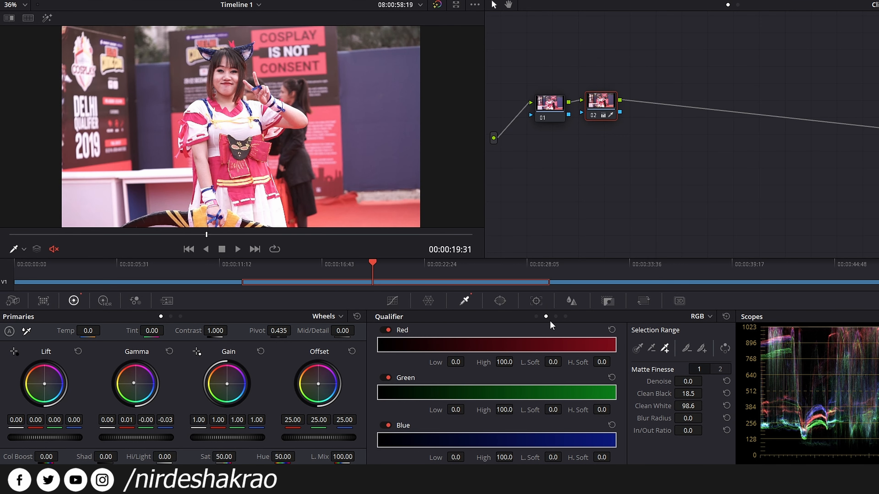
left_click(556, 317)
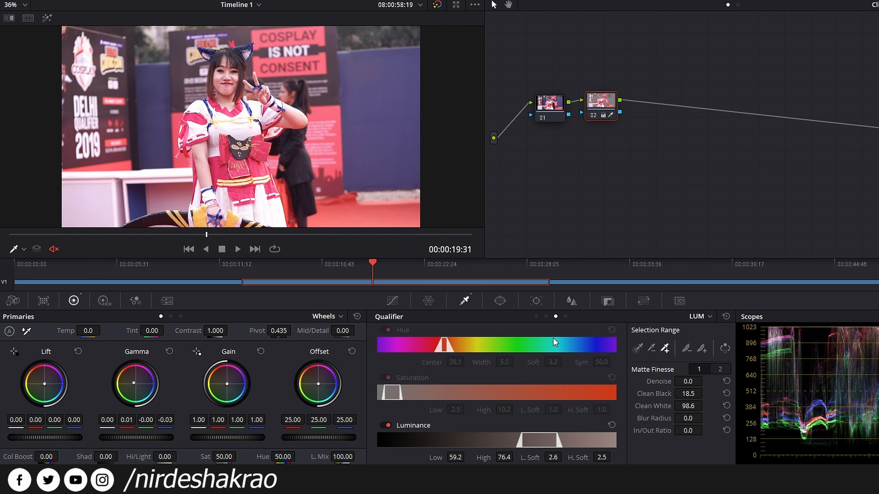
Move the playhead to 00:00:32:35 on the third clip and add a serial node after node 01.
left_click(609, 268)
left_click_drag(609, 263, 612, 262)
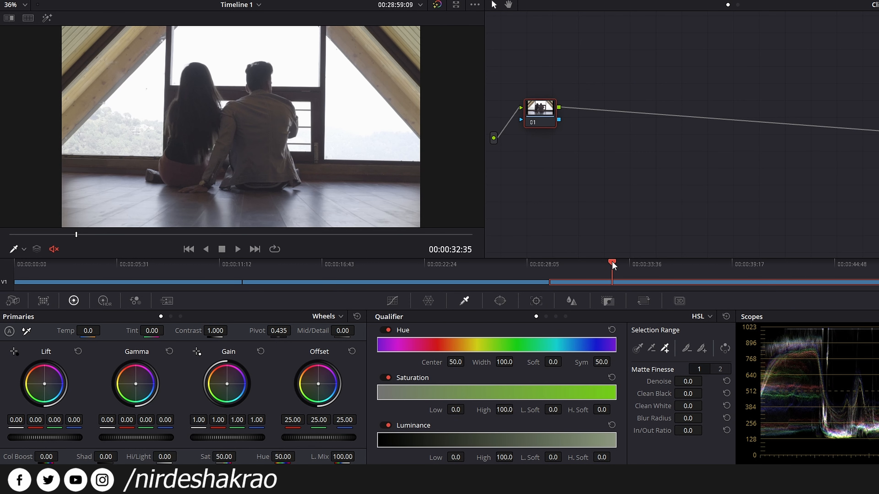
left_click_drag(536, 119, 538, 122)
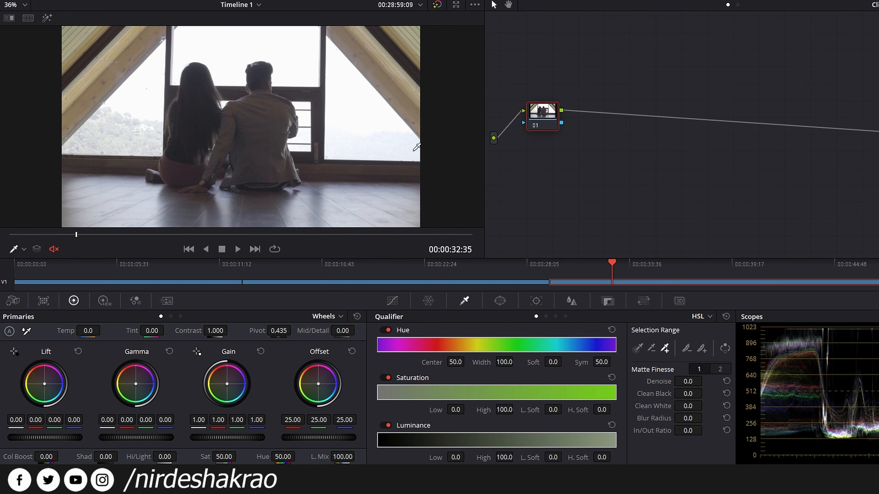
left_click_drag(548, 115, 551, 108)
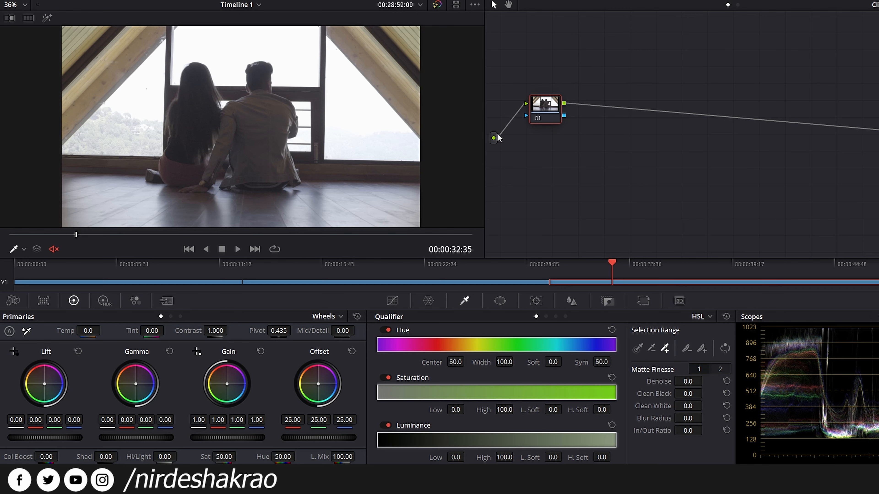
left_click_drag(549, 104, 550, 103)
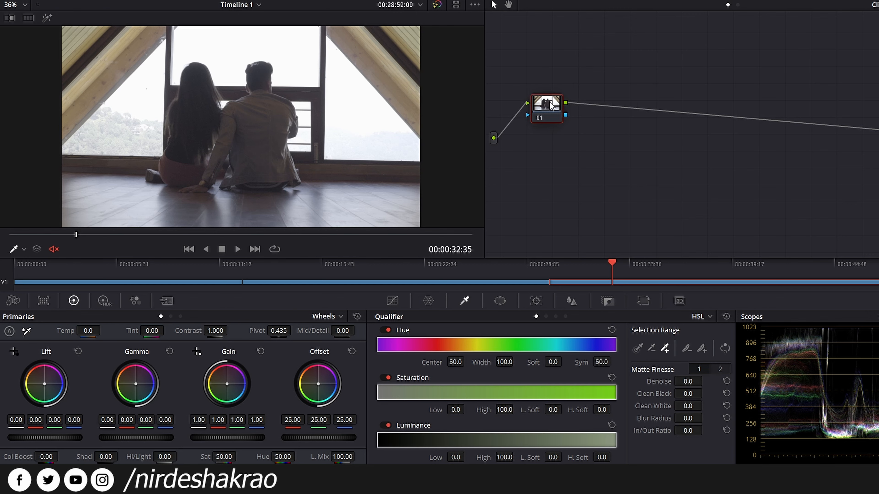
key("alt+s")
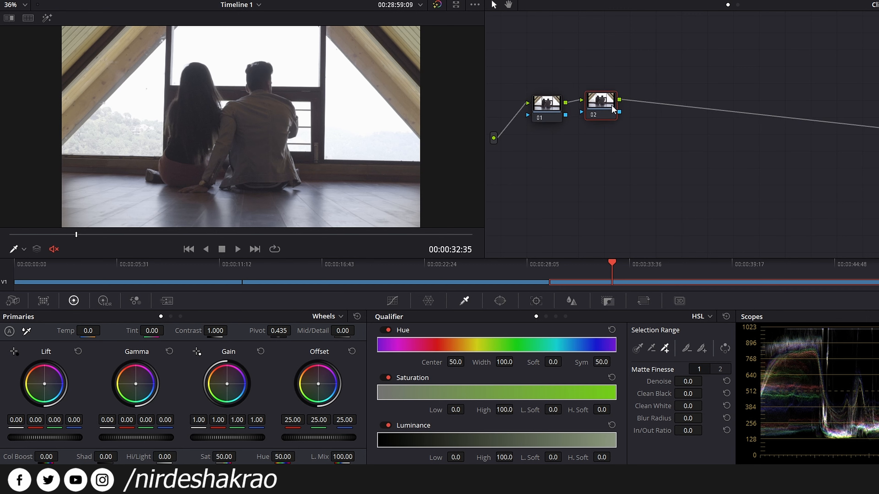
Try adding a node parallel to node 02 and moving node 02 above it.
key("alt+p")
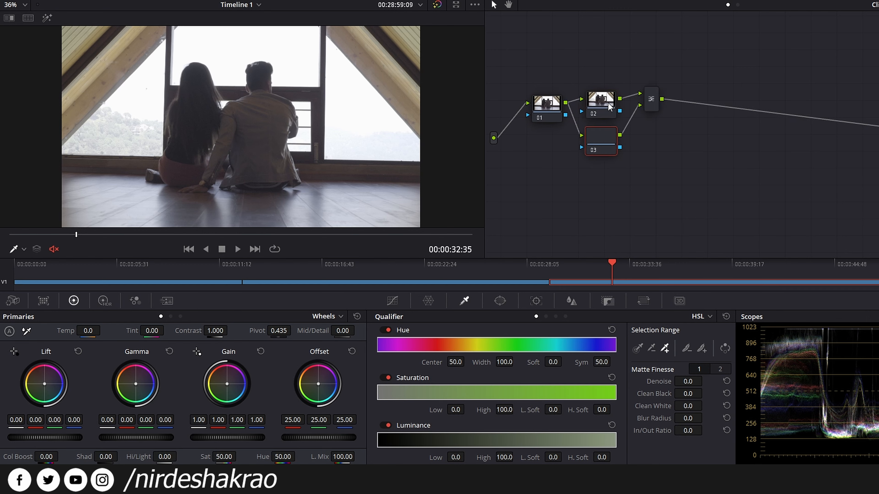
left_click_drag(600, 98, 596, 71)
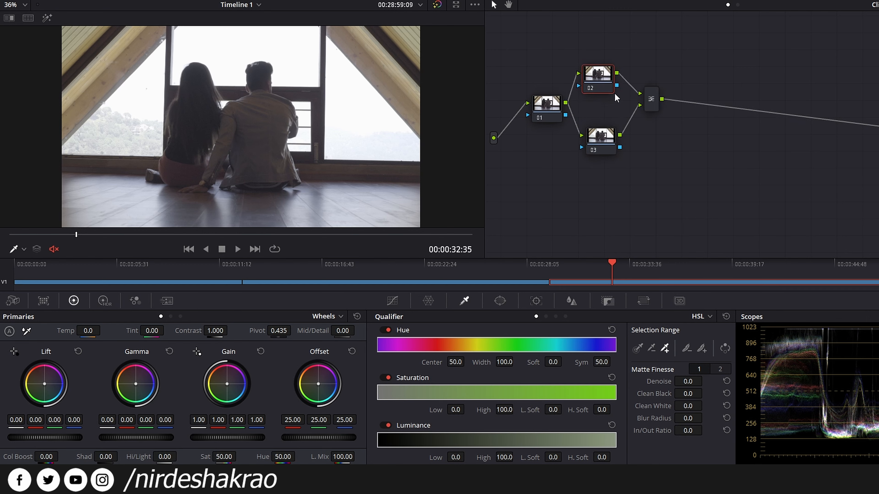
left_click(653, 99)
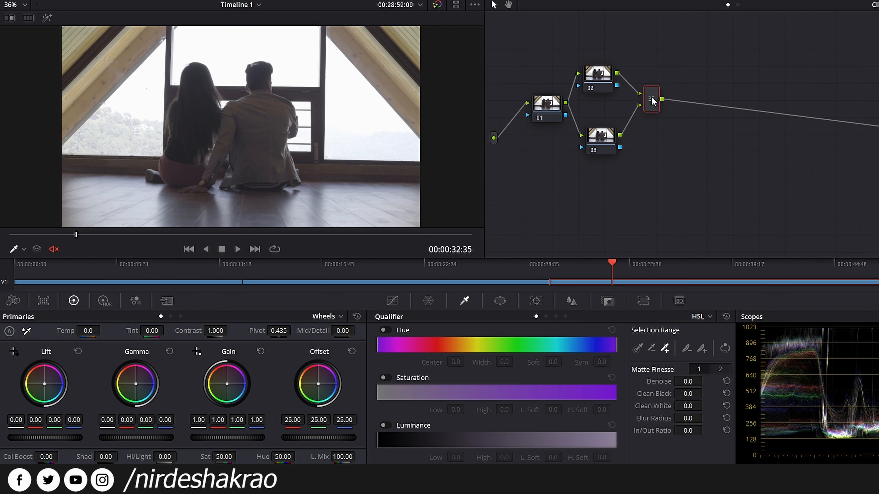
left_click(607, 73)
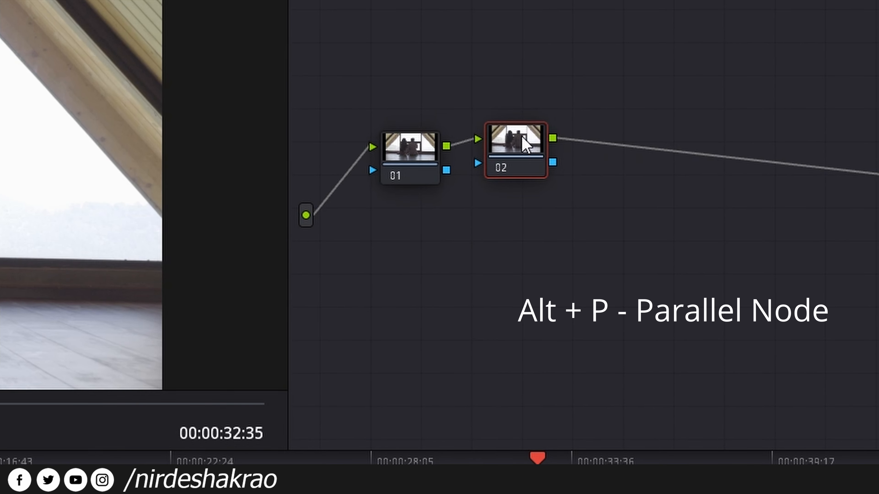
Add node 03 alongside node 02 with a layer mixer joining them, and move node 02 above it.
key("alt+p")
left_click_drag(522, 131, 522, 75)
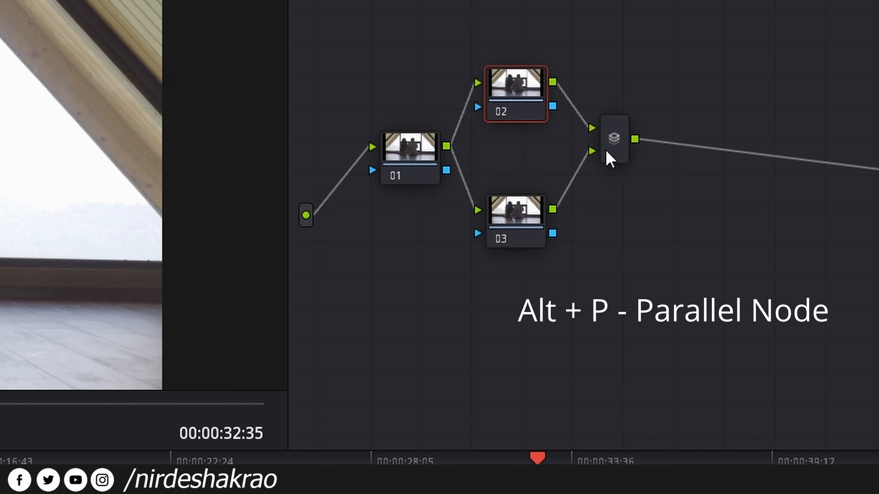
left_click(618, 152)
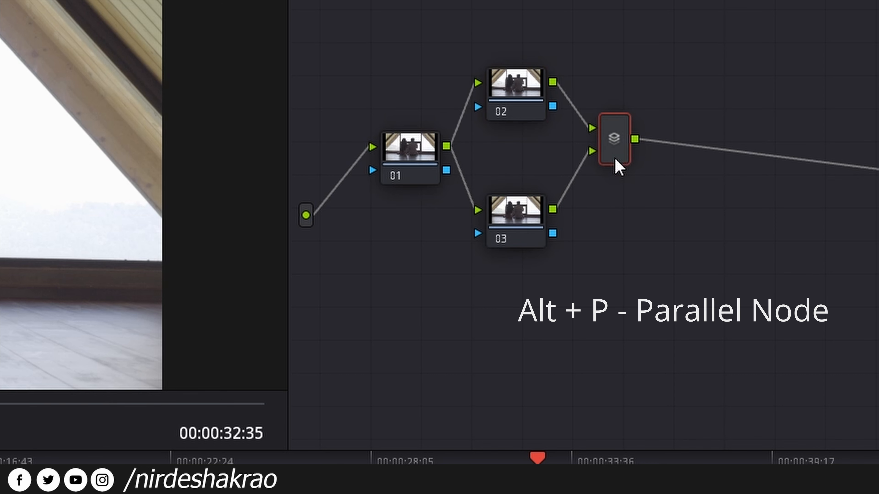
Convert the layer mixer into a parallel mixer and shift it slightly away from the nodes.
right_click(613, 140)
left_click(682, 250)
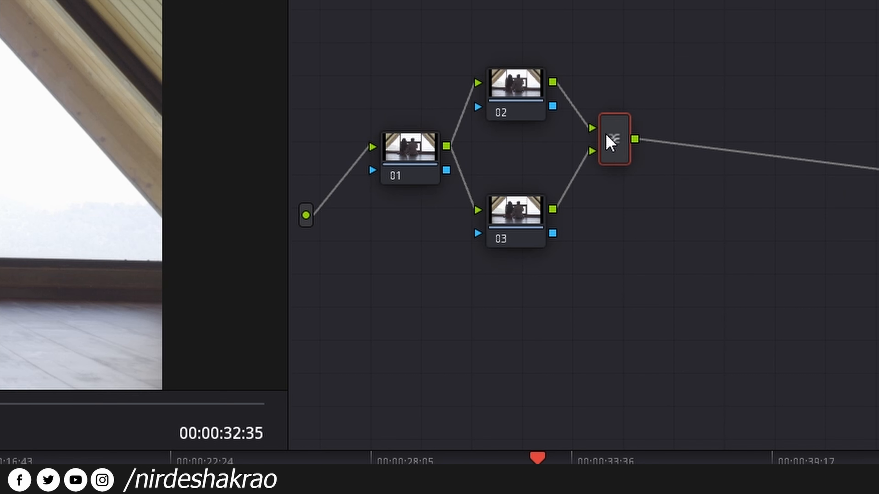
left_click_drag(620, 145, 629, 147)
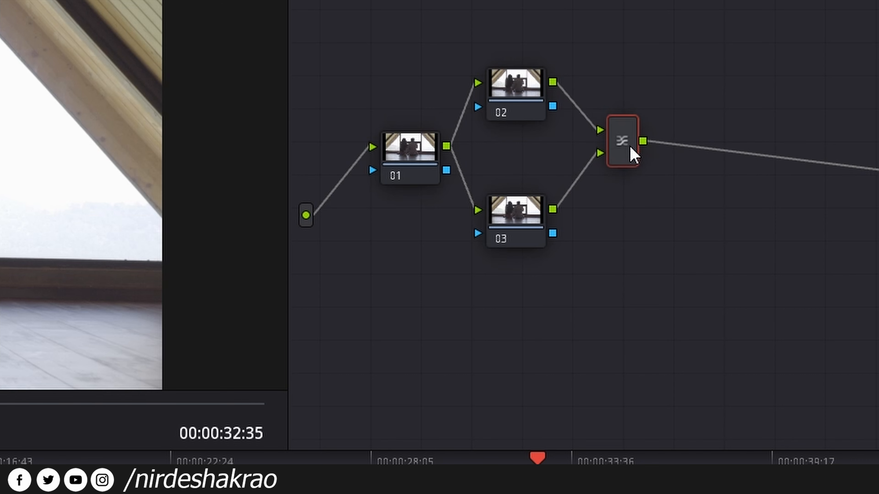
Line up nodes 02 and 03 vertically in front of the parallel mixer and select node 03.
left_click(532, 98)
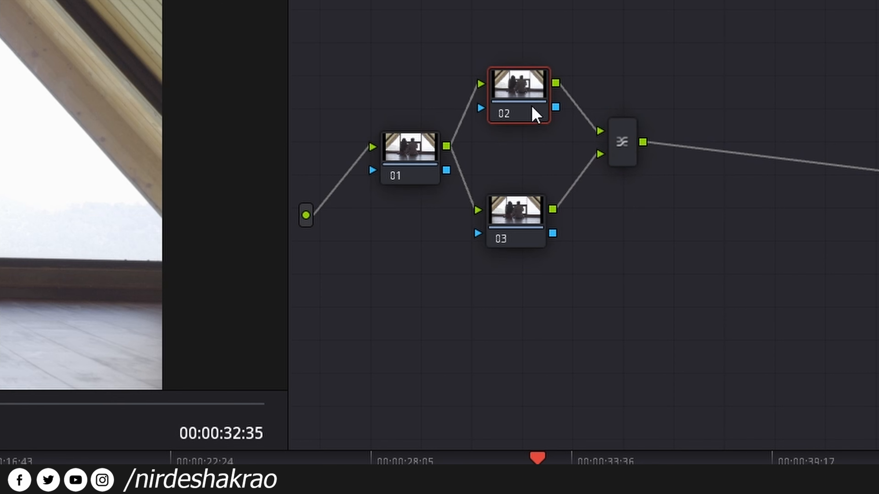
left_click_drag(527, 210, 537, 209)
left_click_drag(519, 90, 528, 86)
left_click(529, 210)
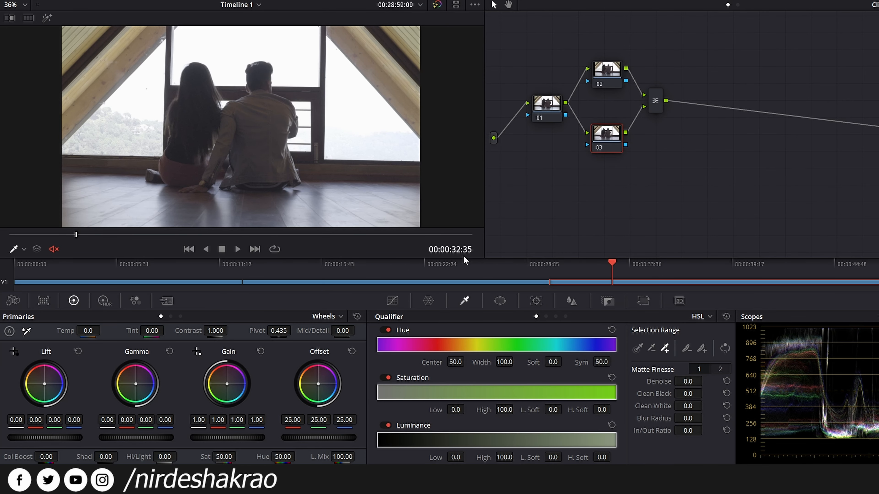
Turn on Highlight and sample the bright window above the couple with the HSL qualifier on node 03.
left_click(223, 40)
left_click(49, 18)
left_click(638, 347)
left_click(228, 38)
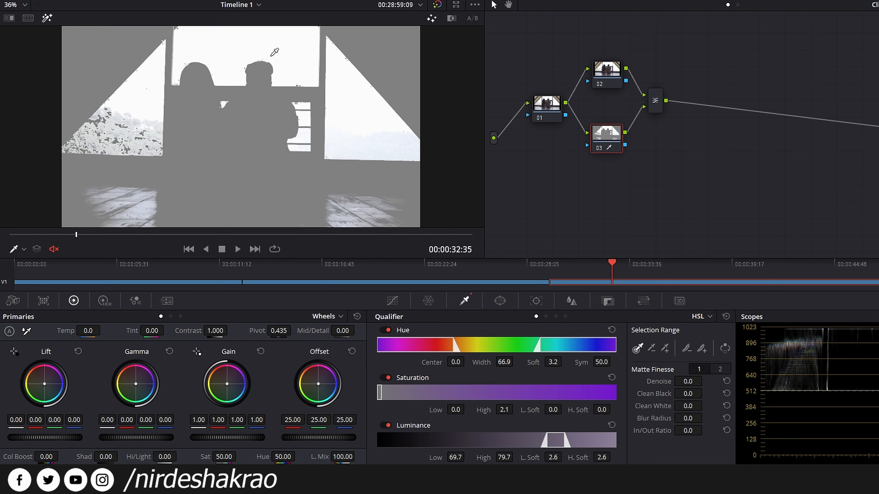
Try sampling the hills outside the left window and raising the saturation High value, and reset the qualifier.
left_click(118, 124)
mouse_move(115, 128)
left_mouse_down()
mouse_move(97, 133)
mouse_move(135, 131)
left_mouse_up()
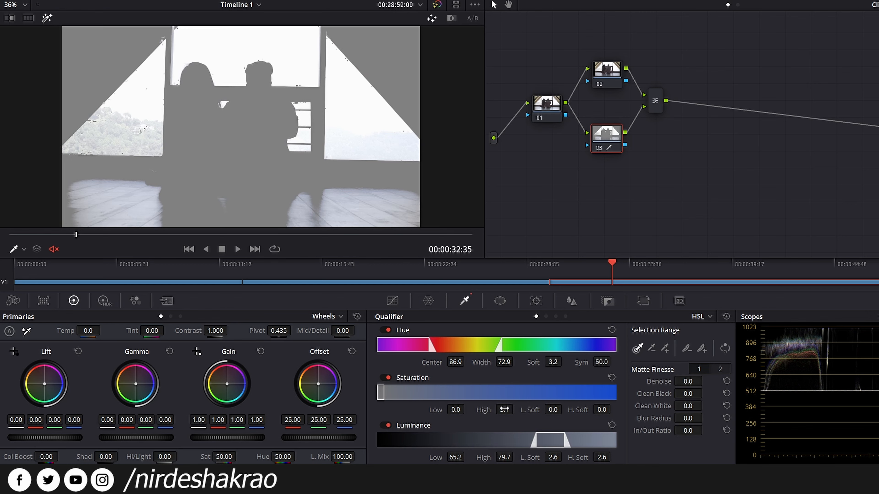
left_click_drag(503, 410, 515, 410)
left_click(726, 317)
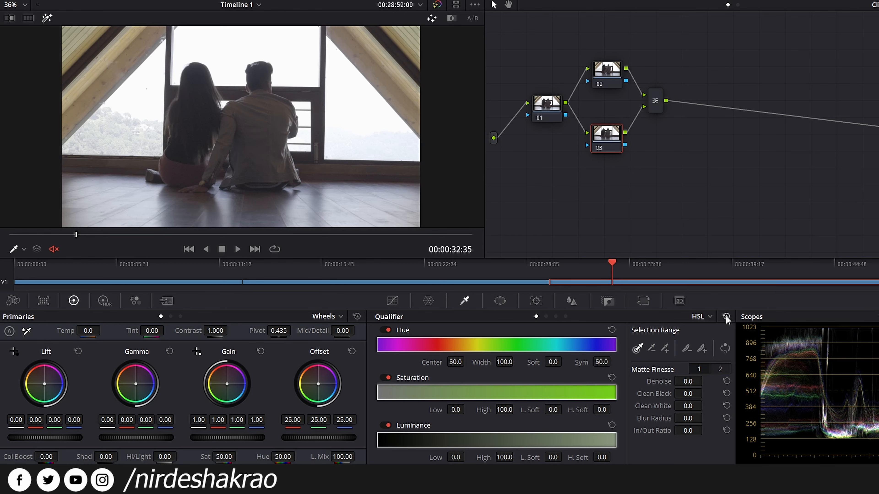
Switch the qualifier on node 03 to LUM mode and set the luminance Low value to 71.5.
left_click(556, 317)
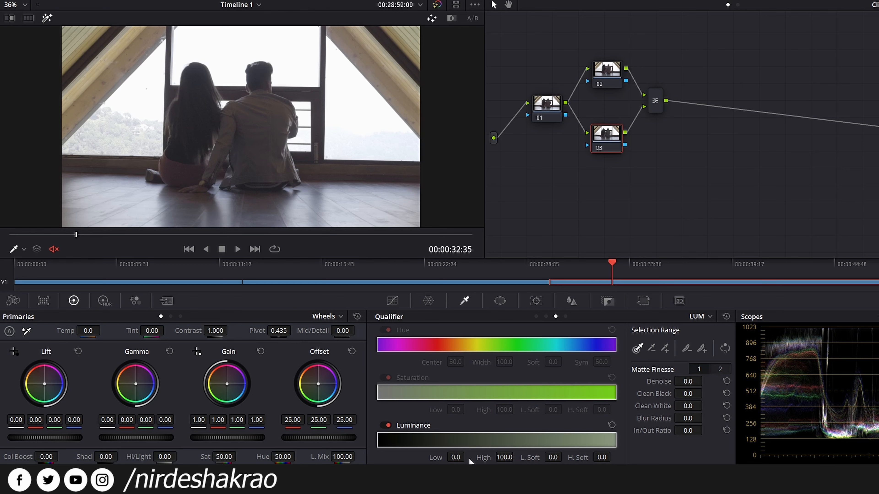
left_click_drag(456, 457, 467, 457)
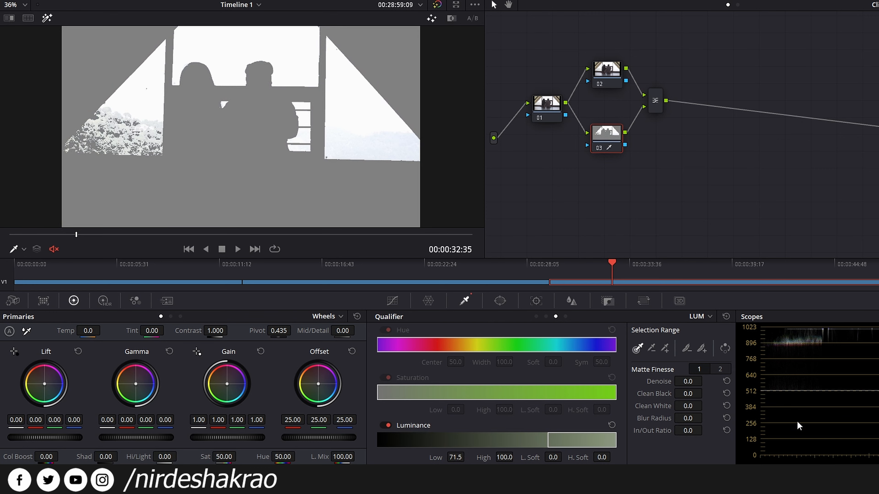
Refine the window matte with Clean White 100.0, Clean Black 11.5 and In/Out Ratio 79.5.
left_click_drag(688, 406, 705, 406)
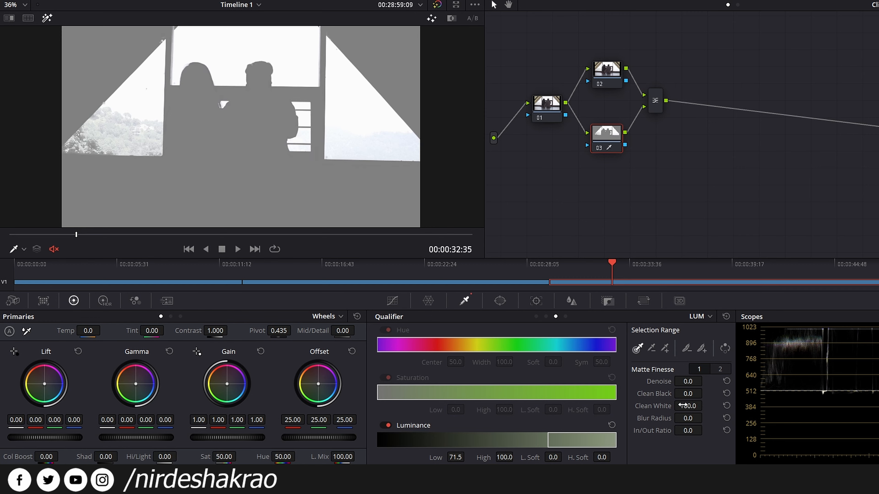
left_click_drag(679, 395, 705, 394)
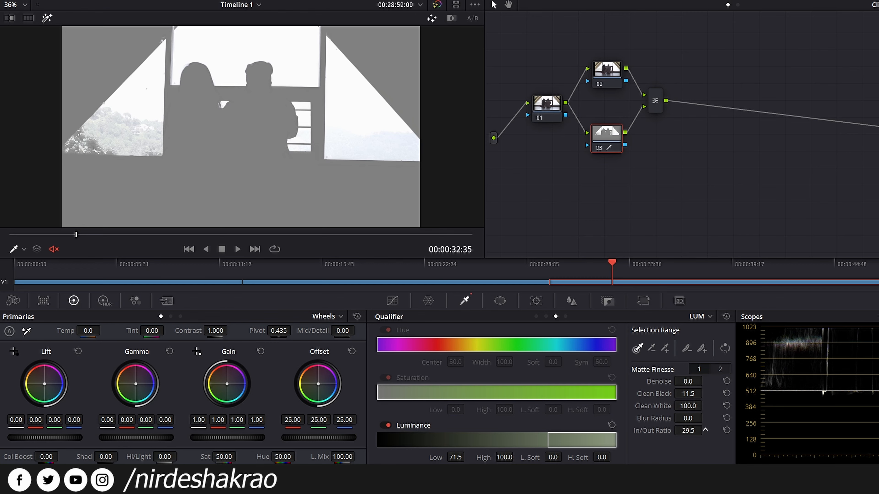
left_click_drag(688, 431, 706, 430)
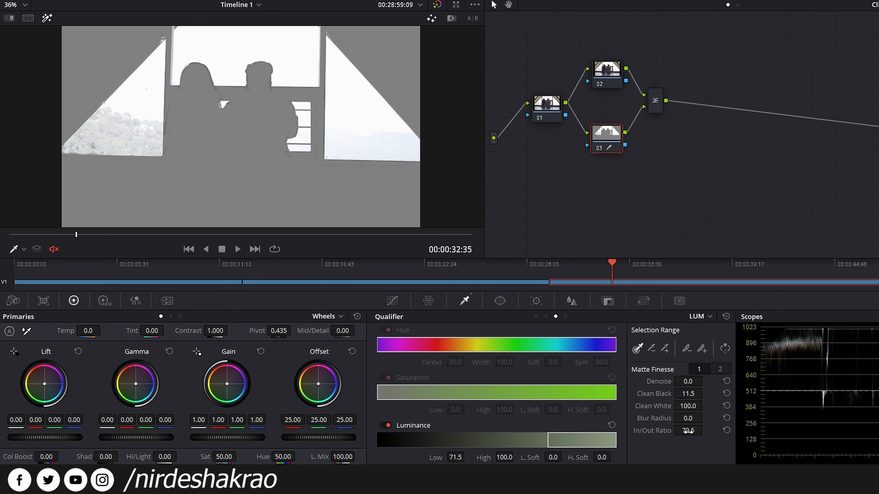
Shrink the window matte with Radius 4 and soften its edges with Blur Radius 18.1.
scroll(219, 104, "up", 5)
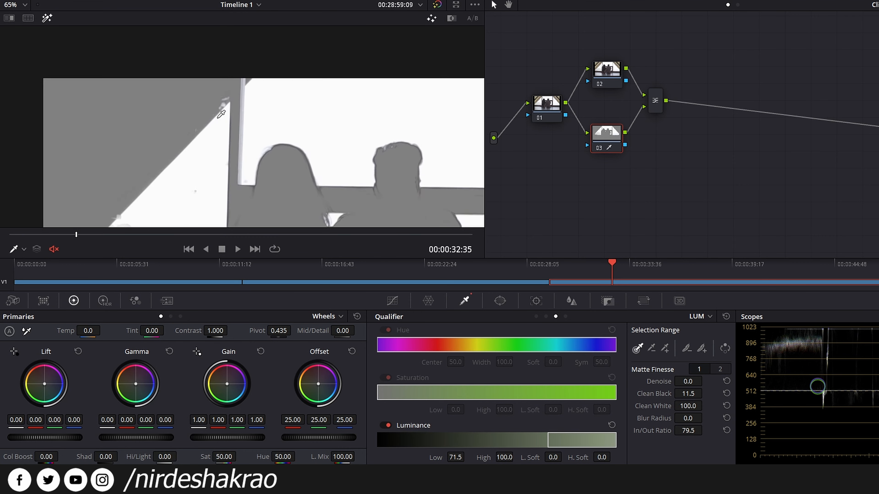
left_click(720, 369)
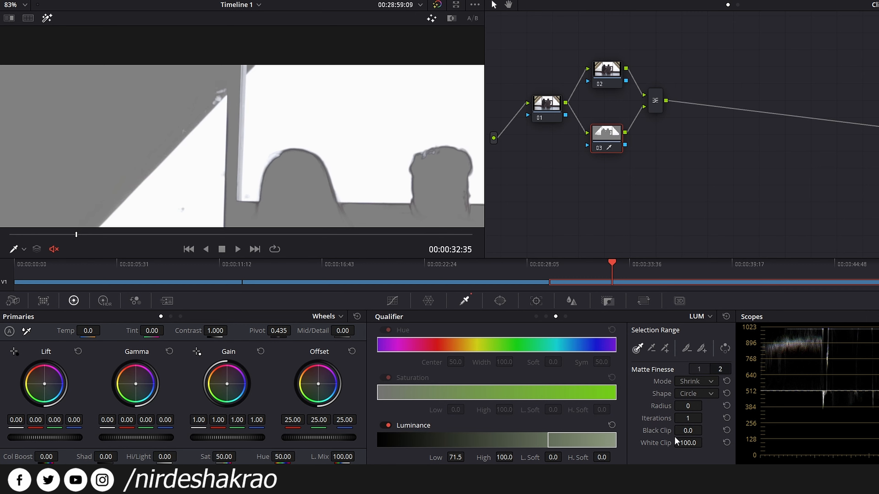
left_click_drag(685, 405, 682, 403)
scroll(383, 210, "down", 2)
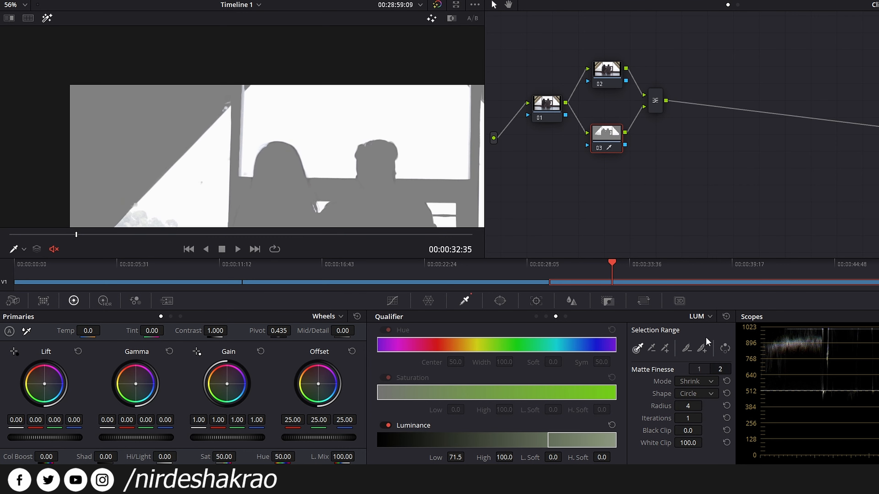
left_click(701, 369)
left_click_drag(706, 418, 705, 418)
scroll(331, 145, "down", 2)
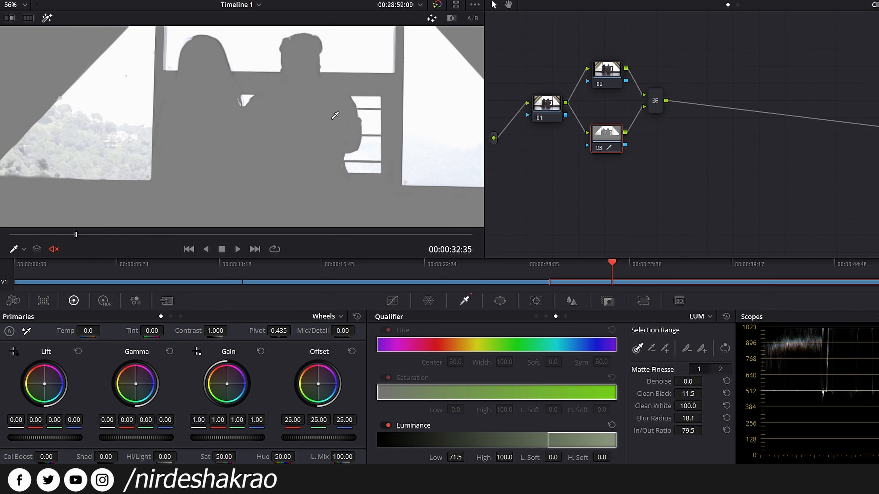
scroll(436, 198, "down", 2)
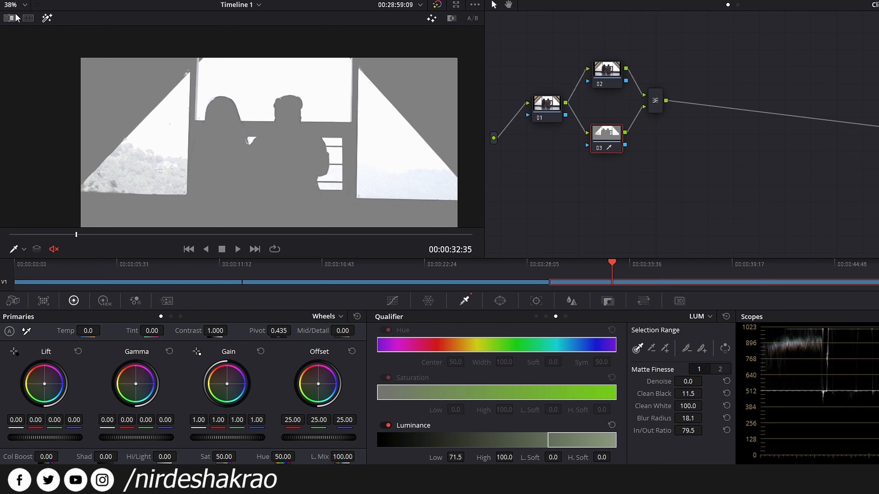
Turn off Highlight, shift node 03's Offset towards cyan to -12.15, 32.64, 50.57, and compare the grade on and off.
left_click(48, 19)
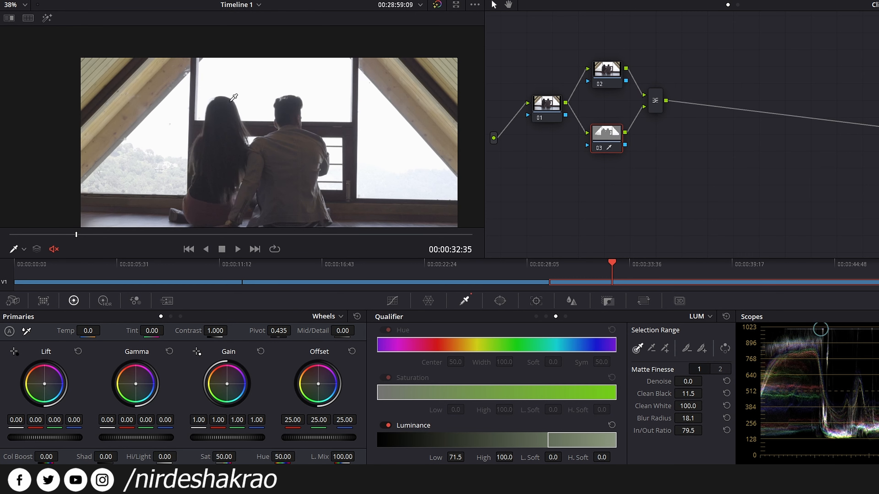
scroll(234, 98, "down", 2)
left_click_drag(603, 132, 604, 132)
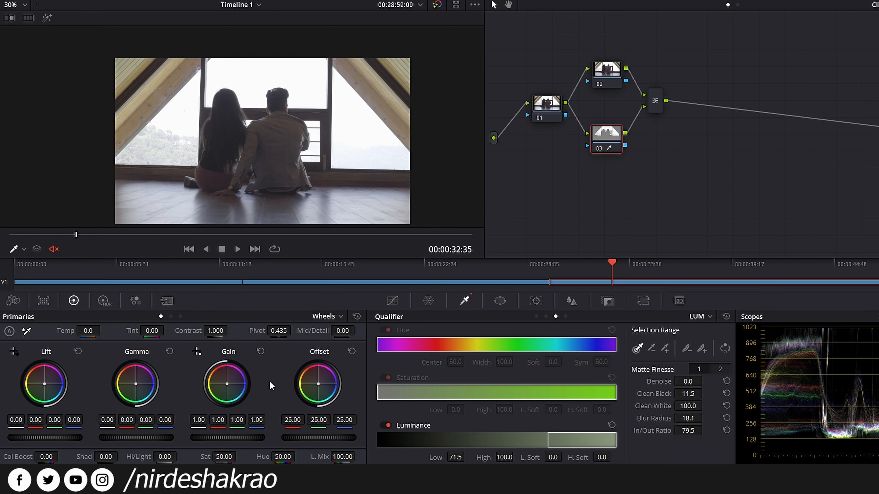
left_click_drag(321, 385, 326, 396)
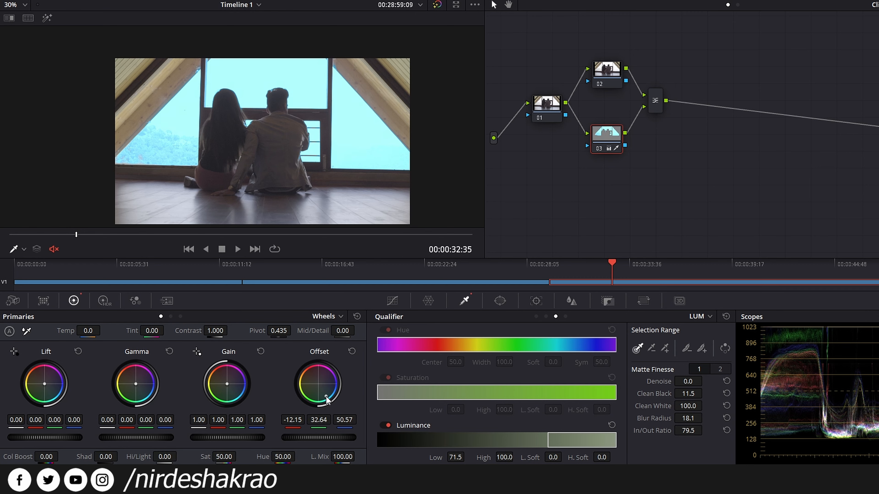
key("ctrl+d")
key("ctrl+d")
key("ctrl+d")
key("ctrl+d")
Try shifting node 01's Offset to purple at 43.11, 9.07, 128.59, and undo it.
left_click(609, 71)
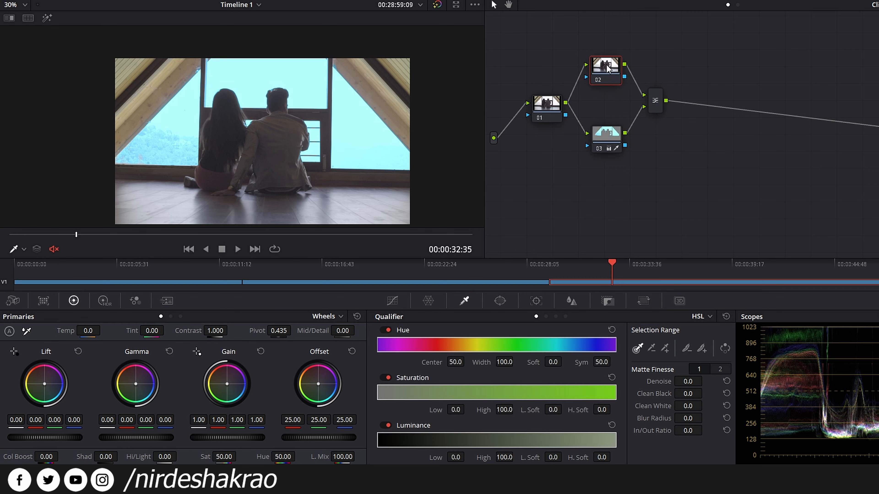
left_click_drag(610, 66, 610, 63)
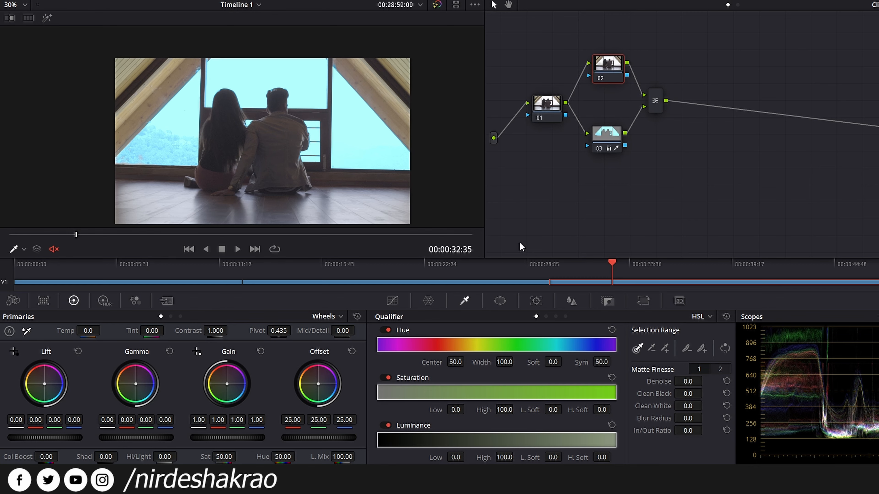
left_click(612, 145)
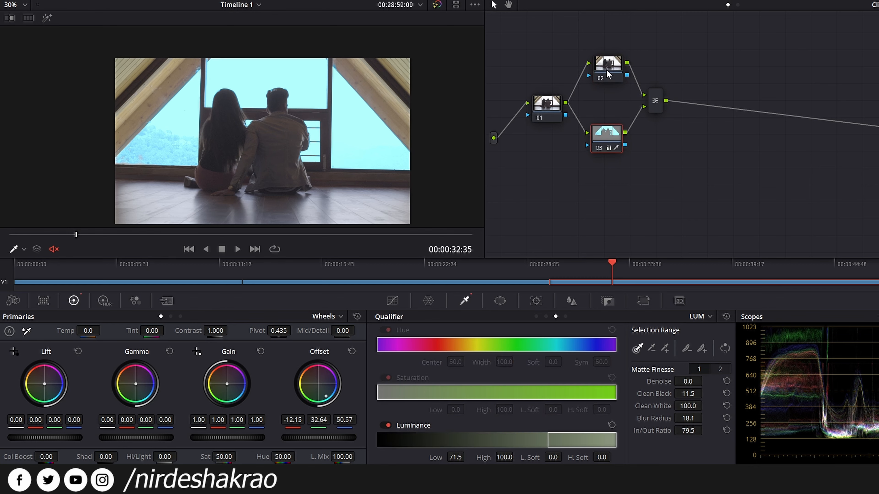
left_click_drag(545, 107, 543, 102)
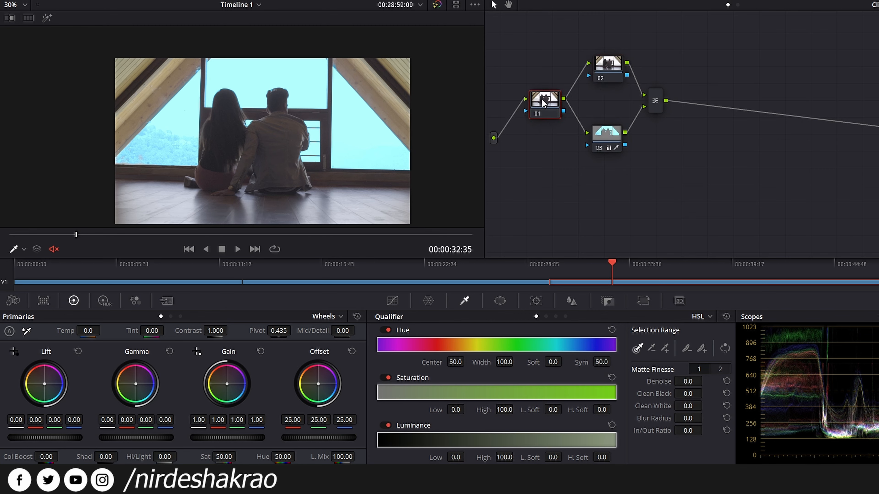
mouse_move(323, 384)
left_mouse_down()
mouse_move(310, 374)
mouse_move(333, 371)
mouse_move(337, 380)
left_mouse_up()
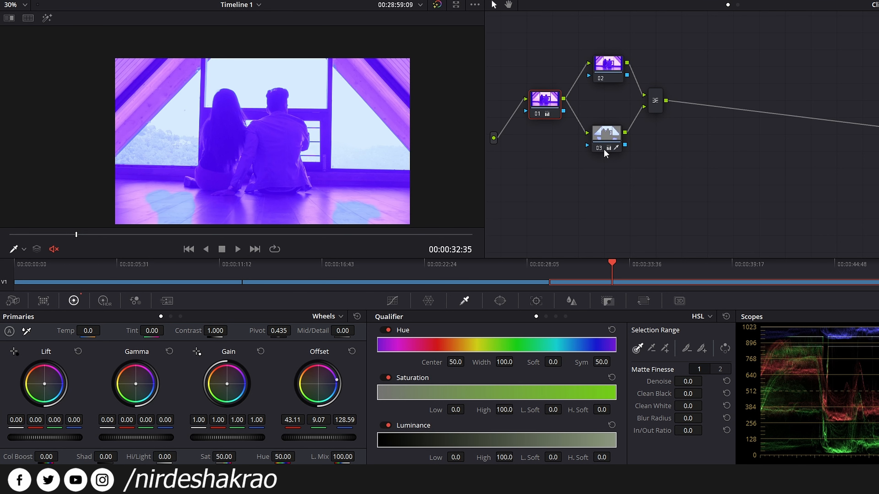
key("ctrl+z")
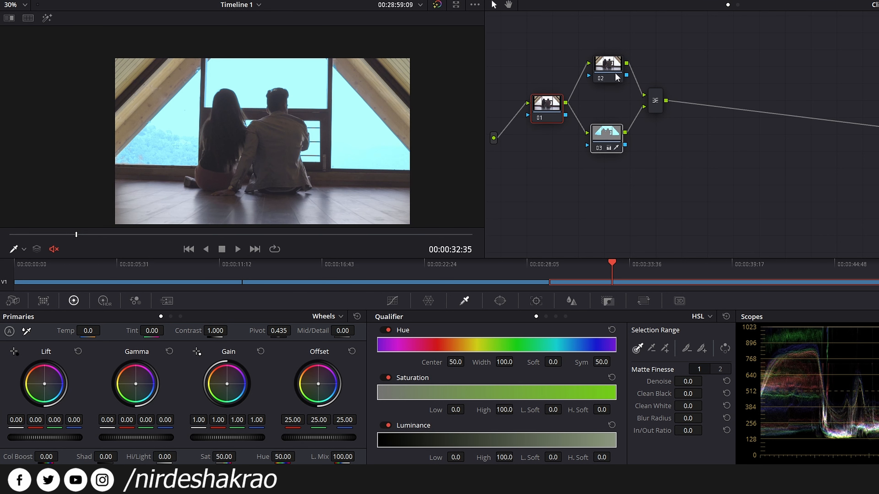
Try pushing node 02's Offset towards red at 63.69, 14.89, 9.79, and reset the node's grade.
left_click_drag(609, 68, 610, 69)
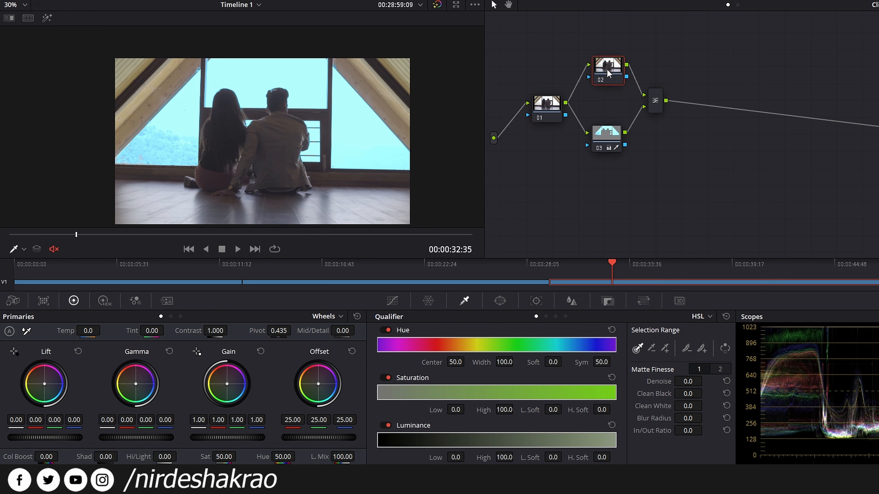
mouse_move(318, 384)
left_mouse_down()
mouse_move(325, 377)
mouse_move(326, 384)
mouse_move(314, 371)
left_mouse_up()
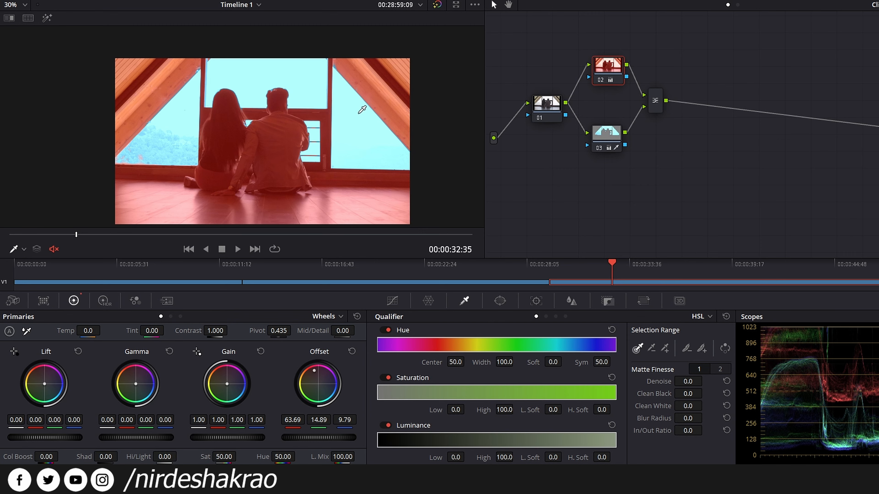
left_click_drag(313, 372, 348, 370)
right_click(602, 73)
left_click(611, 77)
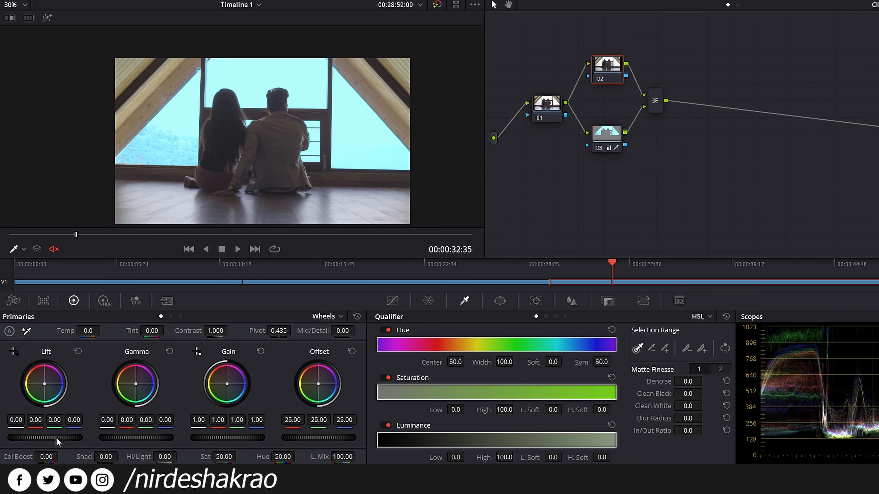
Grade node 02 with Gain 1.13 and a teal-tinted Lift of -0.03, -0.07, -0.02, -0.02.
scroll(60, 437, "down", 2)
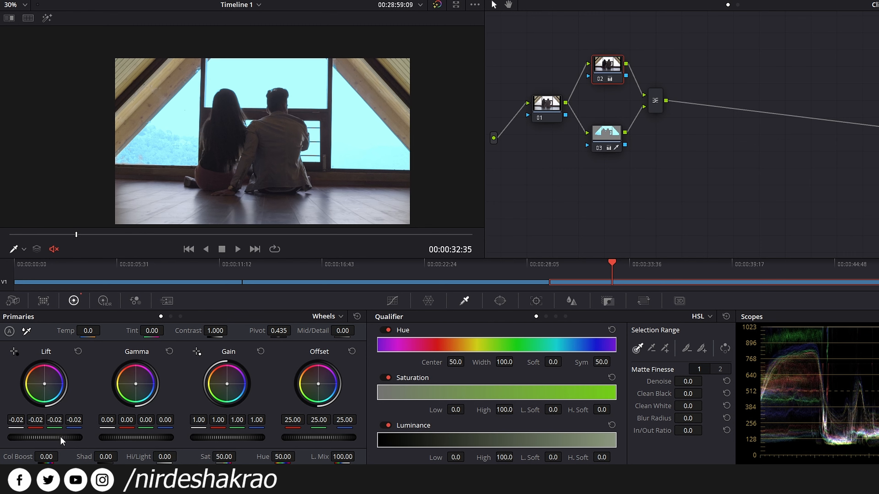
scroll(60, 437, "down", 1)
scroll(62, 434, "up", 1)
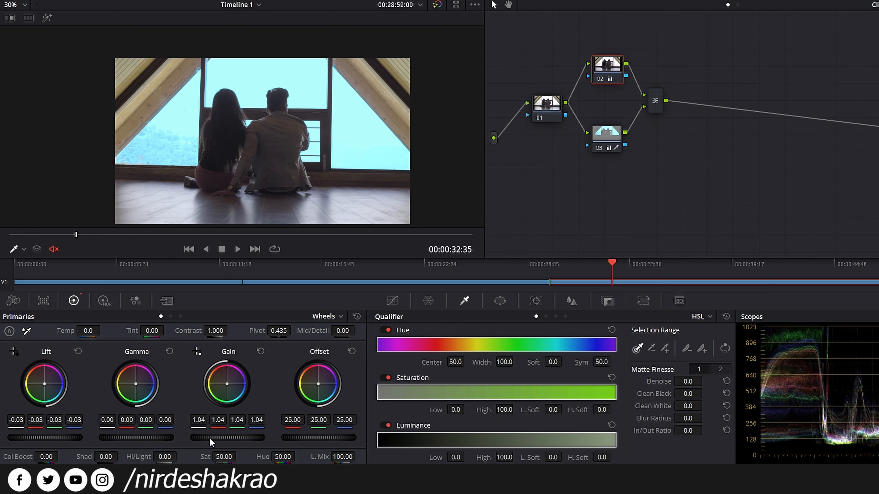
scroll(210, 435, "up", 6)
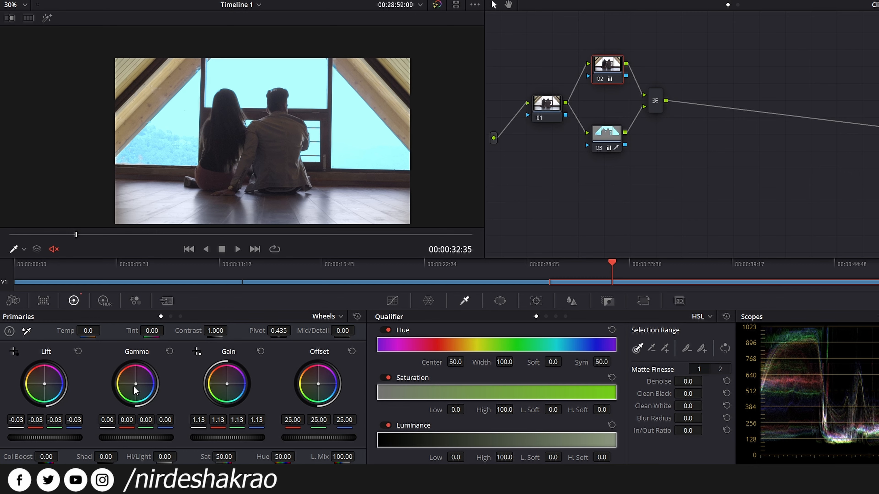
left_click_drag(44, 384, 45, 386)
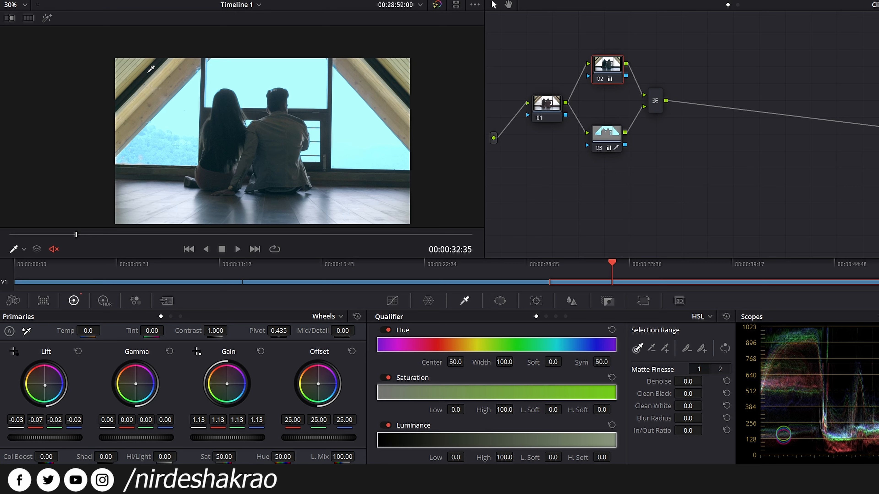
Use the Color Warper on node 02 to shift the wooden beam to Hue 0.86, Sat 0.22, and compare with the node disabled.
scroll(176, 73, "up", 3)
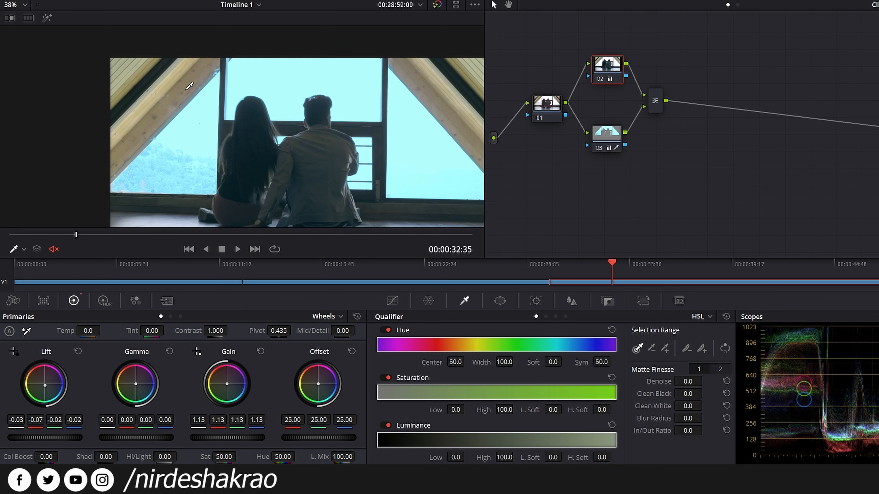
left_click(428, 301)
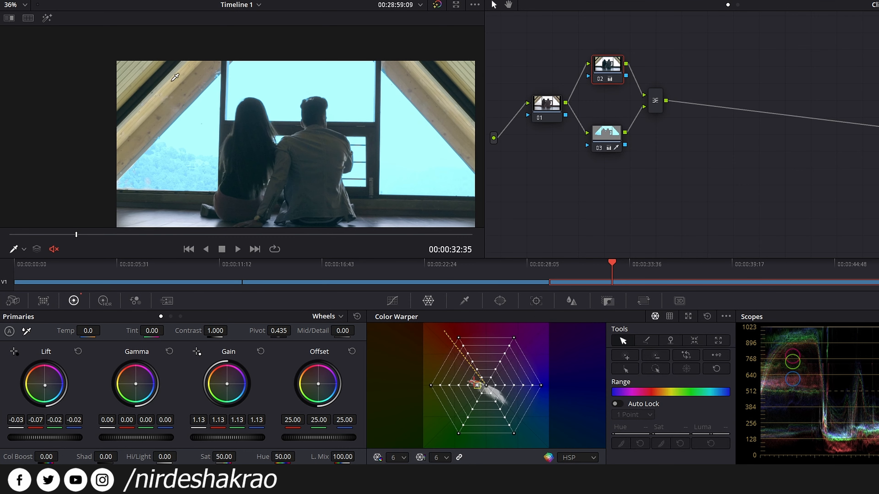
left_click_drag(180, 77, 155, 81)
key("ctrl+z")
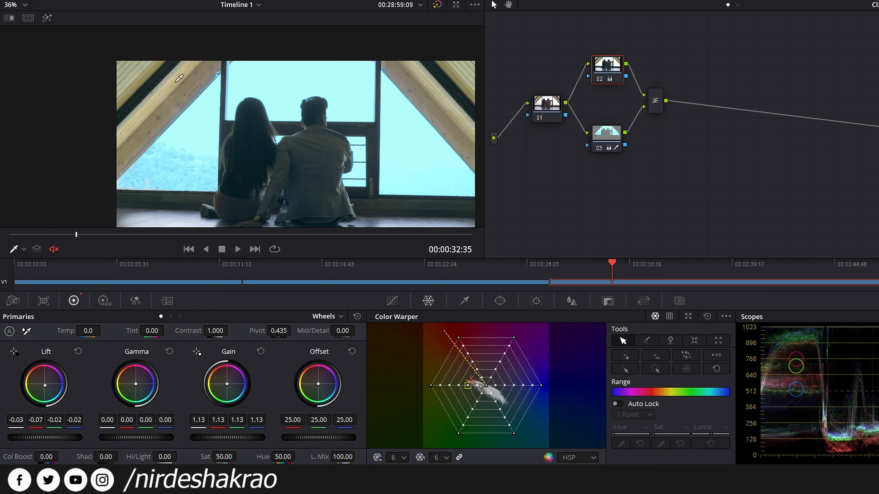
mouse_move(181, 80)
left_mouse_down()
mouse_move(160, 82)
mouse_move(189, 81)
mouse_move(180, 79)
mouse_move(183, 56)
mouse_move(186, 80)
left_mouse_up()
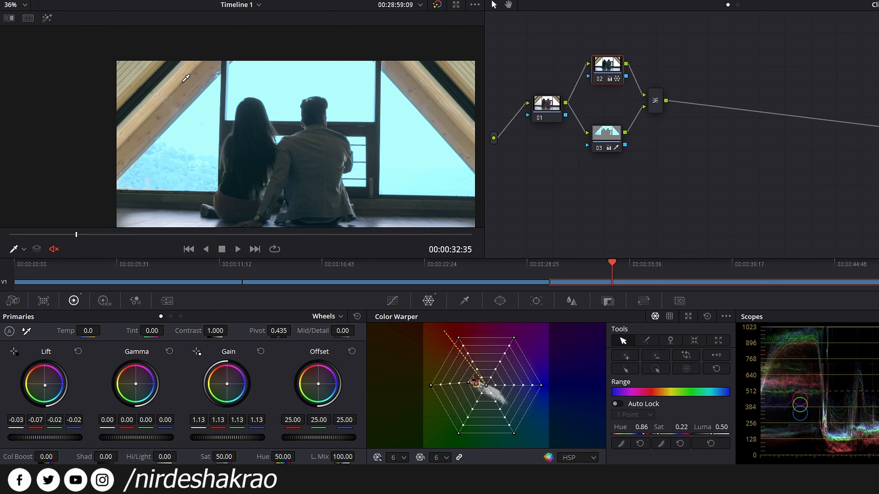
scroll(296, 155, "down", 1)
mouse_move(300, 156)
left_mouse_down()
mouse_move(284, 137)
mouse_move(285, 120)
mouse_move(311, 164)
left_mouse_up()
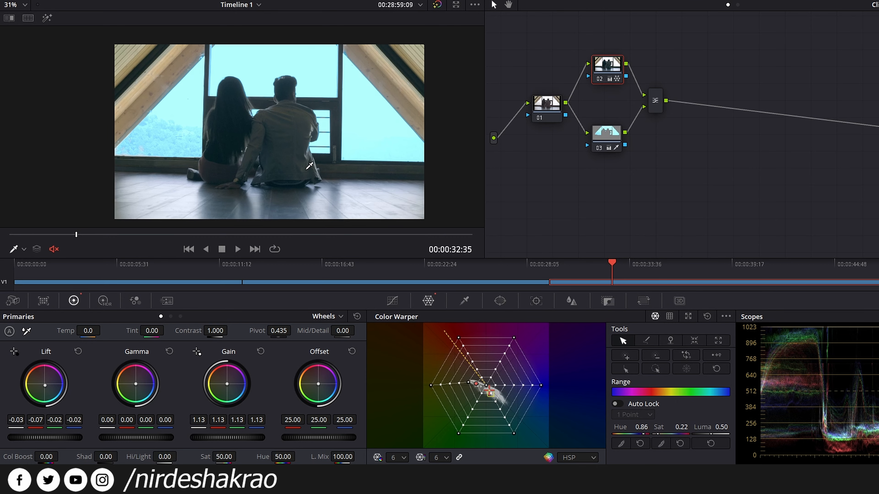
key("ctrl+d")
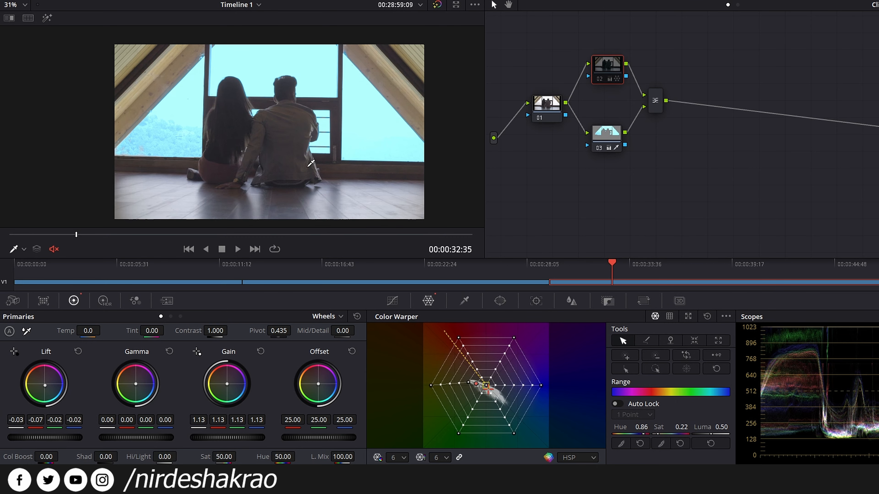
Re-enable node 02 and warp the floor tones to Hue 0.19, Sat 0.08 and the wooden beams to Hue 0.92, Sat 0.25.
scroll(355, 165, "up", 6)
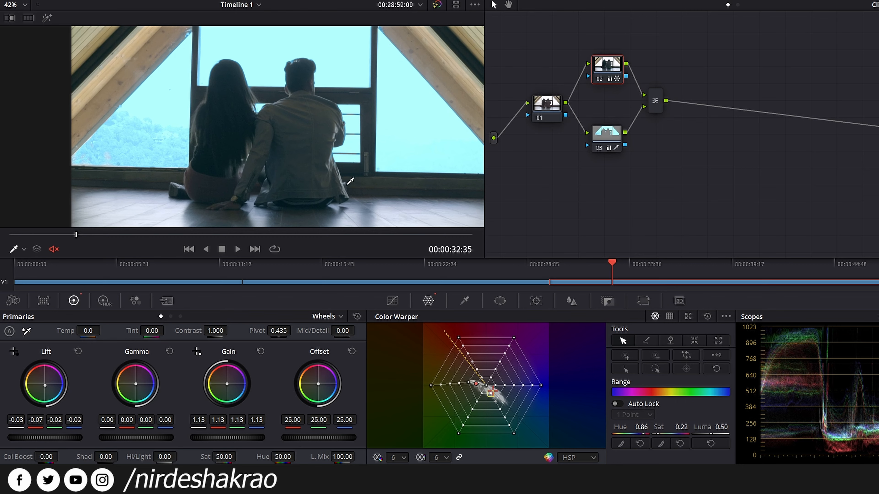
left_click_drag(350, 178, 347, 165)
scroll(346, 167, "down", 3)
scroll(365, 198, "up", 1)
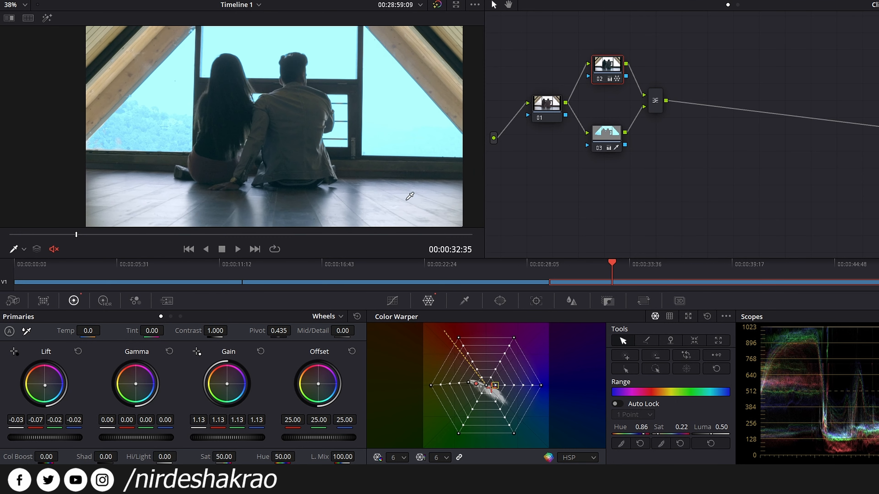
mouse_move(369, 203)
left_mouse_down()
mouse_move(372, 187)
mouse_move(368, 196)
left_mouse_up()
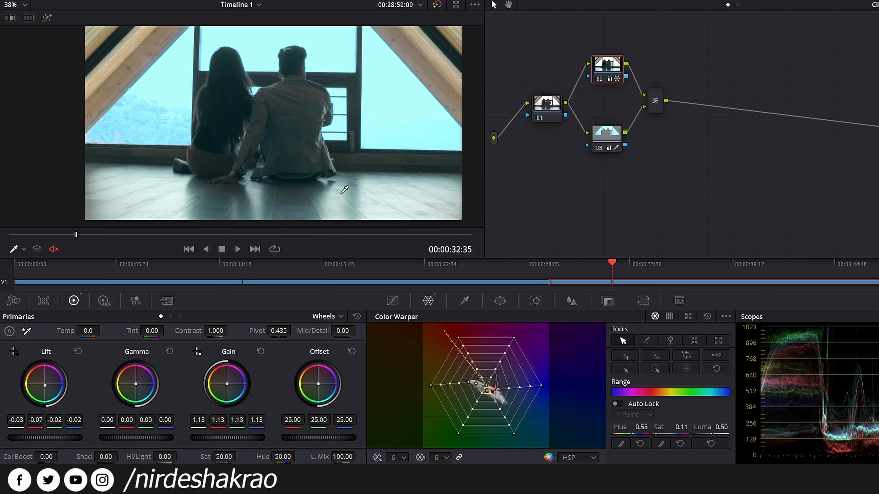
scroll(346, 120, "down", 3)
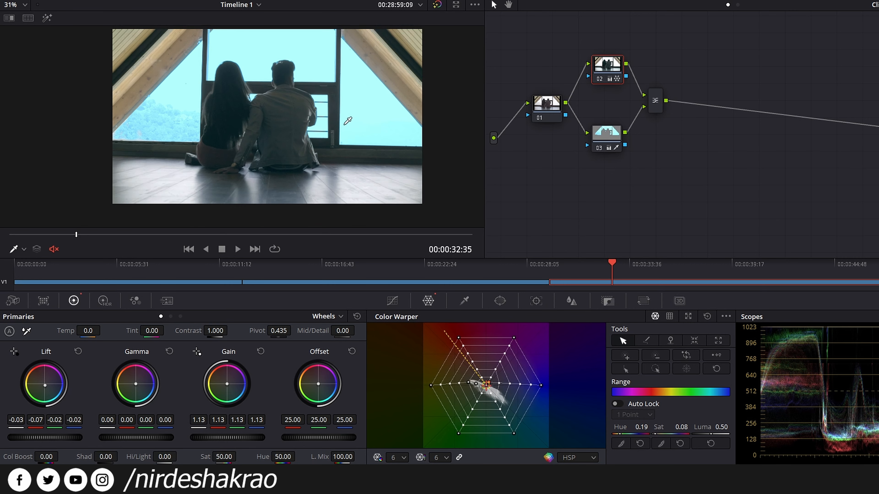
scroll(348, 132, "up", 1)
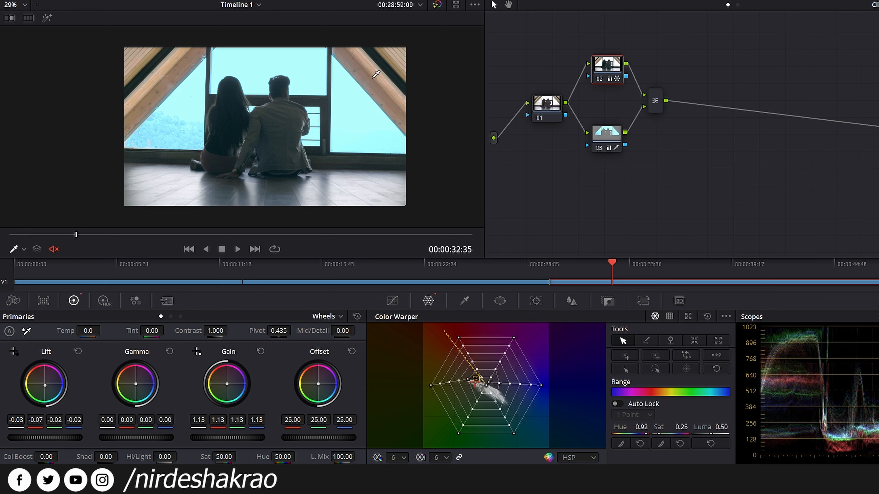
Set the Qualifier matte of node 03 to In/Out Ratio 22.6 and Blur Radius 21.8.
scroll(219, 130, "up", 5)
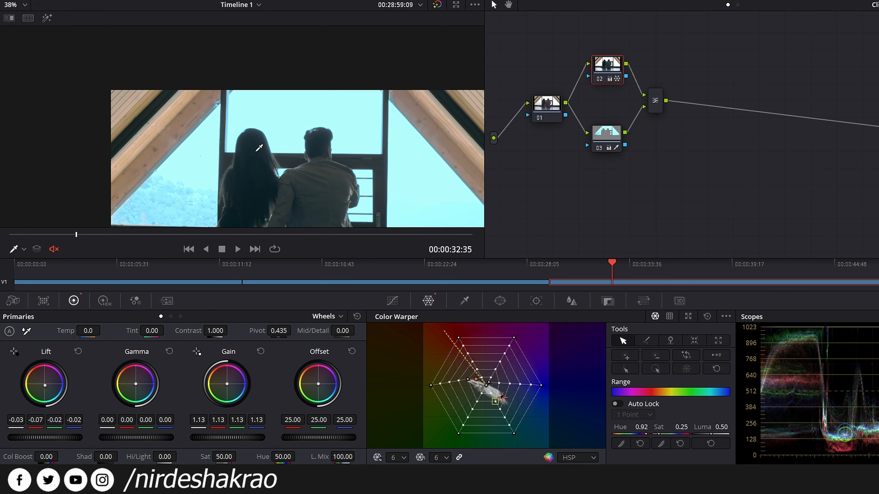
scroll(219, 130, "up", 1)
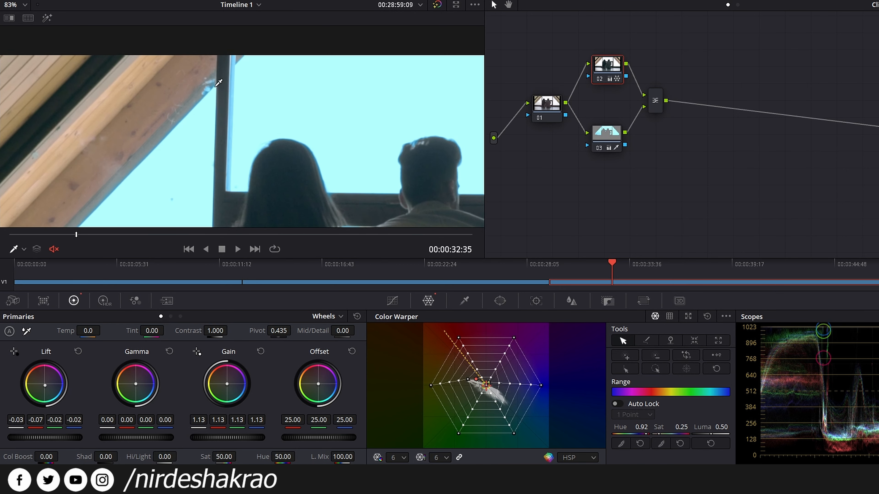
left_click(599, 142)
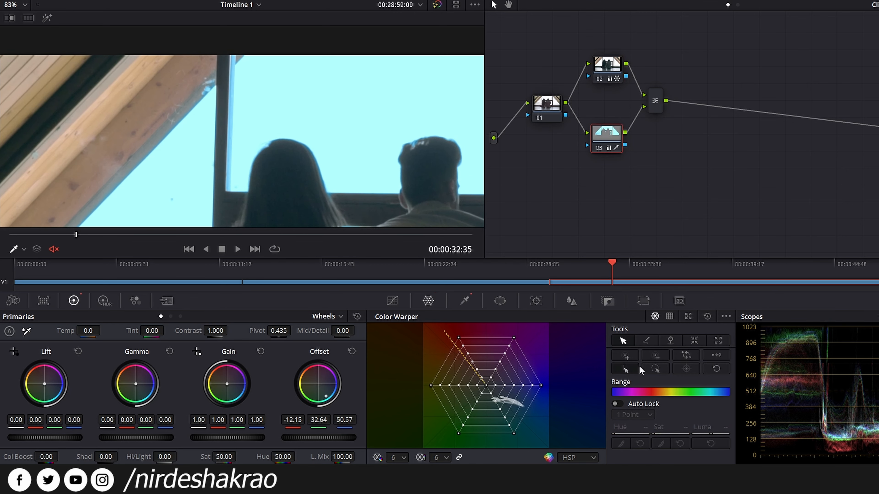
left_click(465, 300)
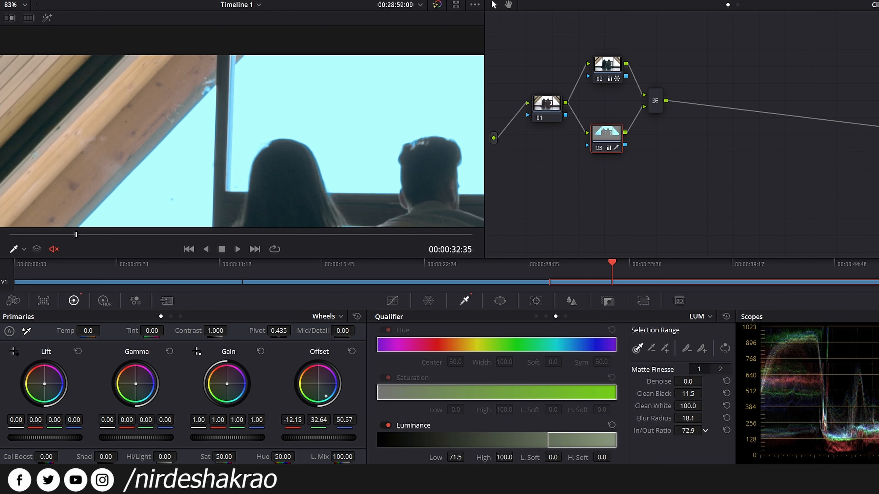
mouse_move(688, 431)
left_mouse_down()
mouse_move(715, 431)
mouse_move(675, 431)
left_mouse_up()
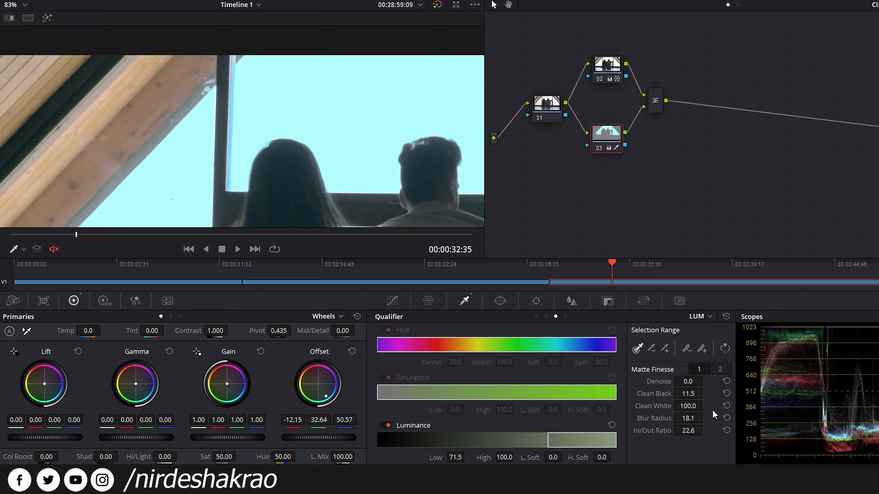
mouse_move(688, 418)
left_mouse_down()
mouse_move(709, 418)
mouse_move(681, 418)
left_mouse_up()
scroll(336, 200, "down", 7)
mouse_move(335, 197)
left_mouse_down()
mouse_move(327, 125)
mouse_move(328, 183)
left_mouse_up()
scroll(327, 128, "down", 1)
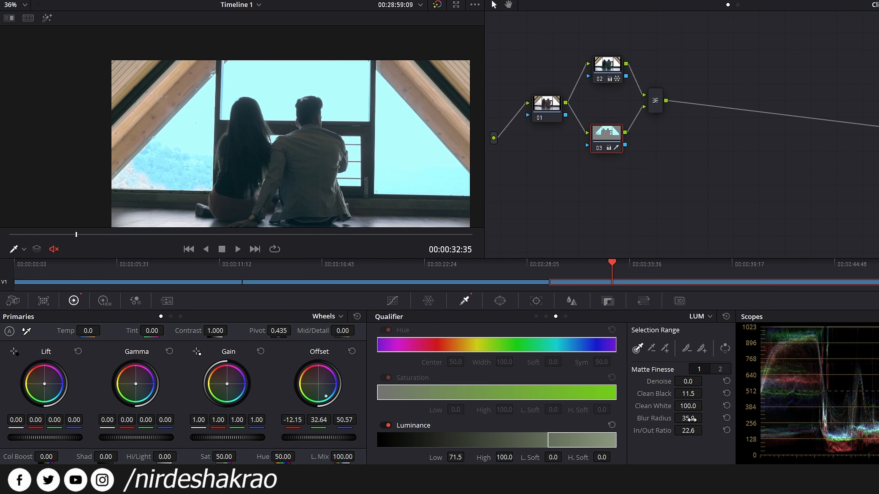
left_click_drag(685, 418, 678, 418)
scroll(183, 171, "up", 3)
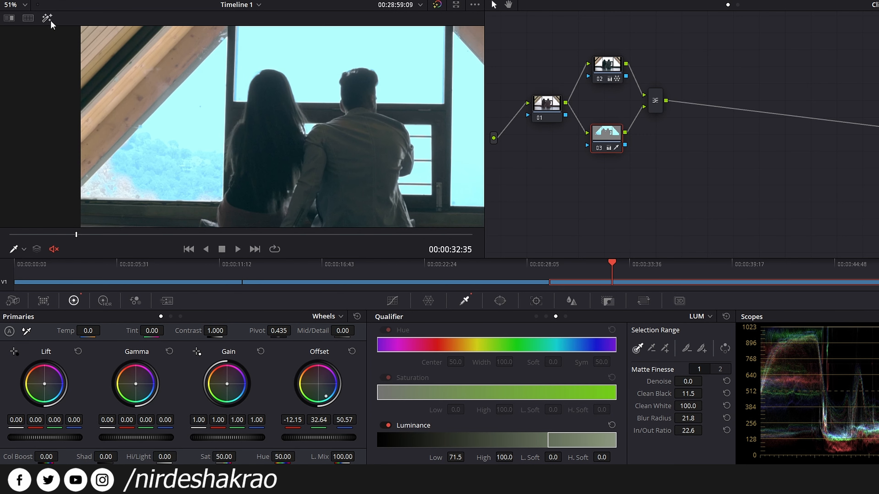
Show node 03's qualified area in highlight view and set the matte's In/Out Ratio to 91.6.
left_click(47, 18)
scroll(242, 139, "up", 1)
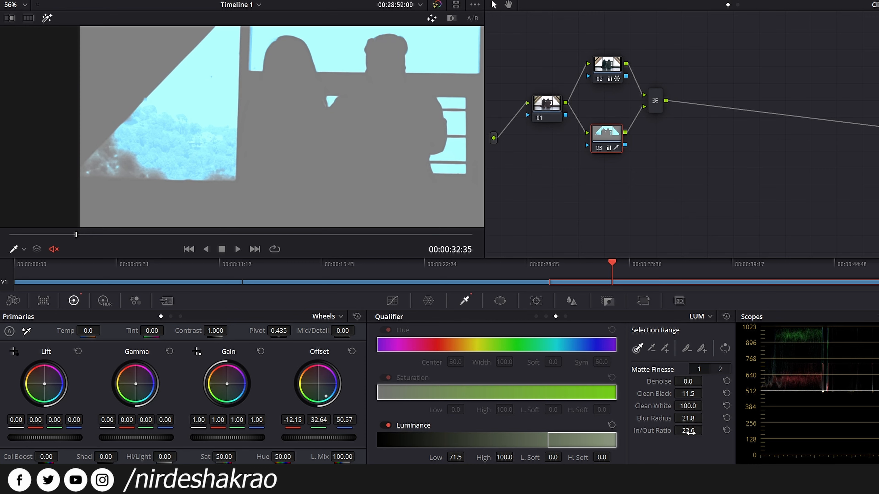
left_click_drag(688, 431, 734, 431)
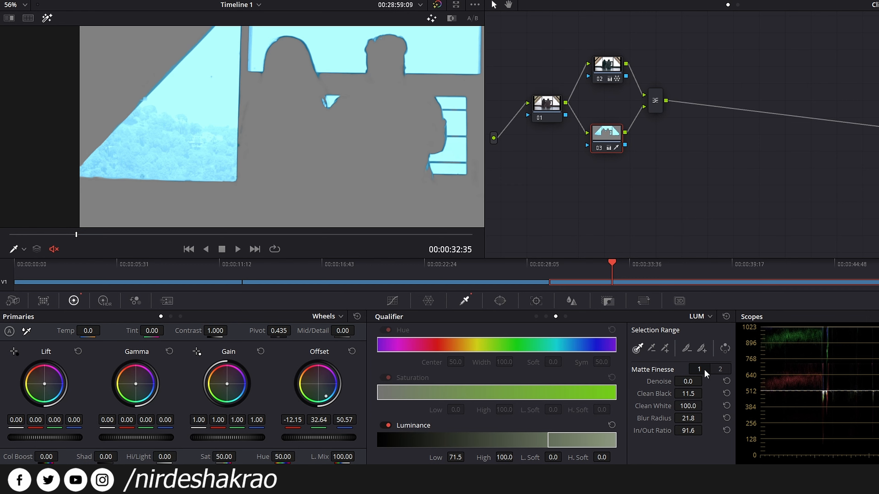
Shrink node 03's window matte with Radius 5 and 2 iterations in the second Matte Finesse page.
left_click(721, 370)
left_click_drag(687, 406, 706, 405)
mouse_move(375, 133)
left_mouse_down()
mouse_move(348, 223)
mouse_move(372, 119)
left_mouse_up()
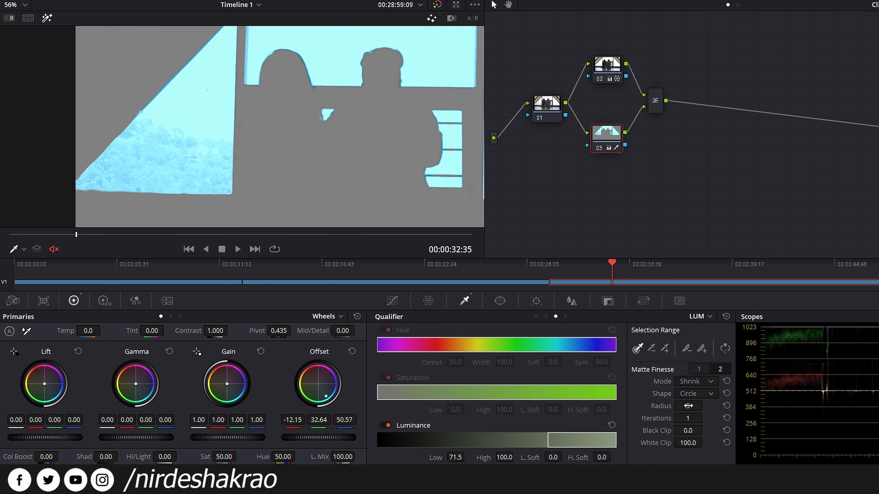
left_click_drag(688, 418, 704, 418)
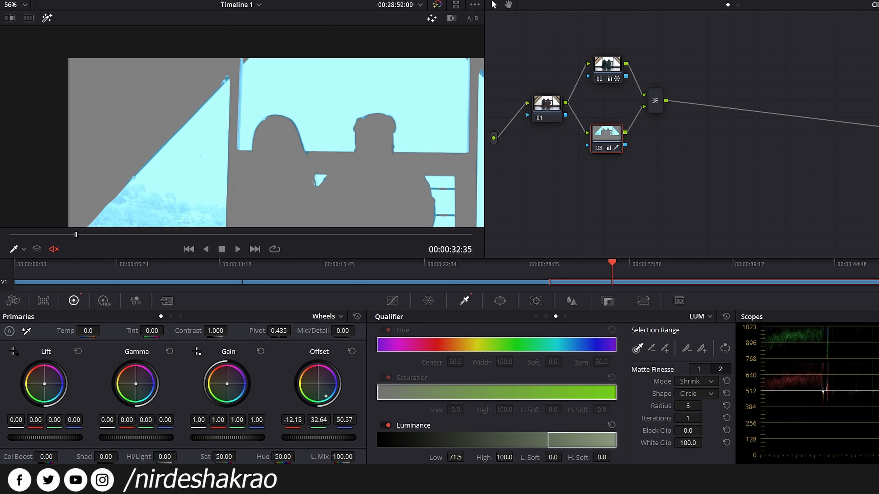
left_click(706, 418)
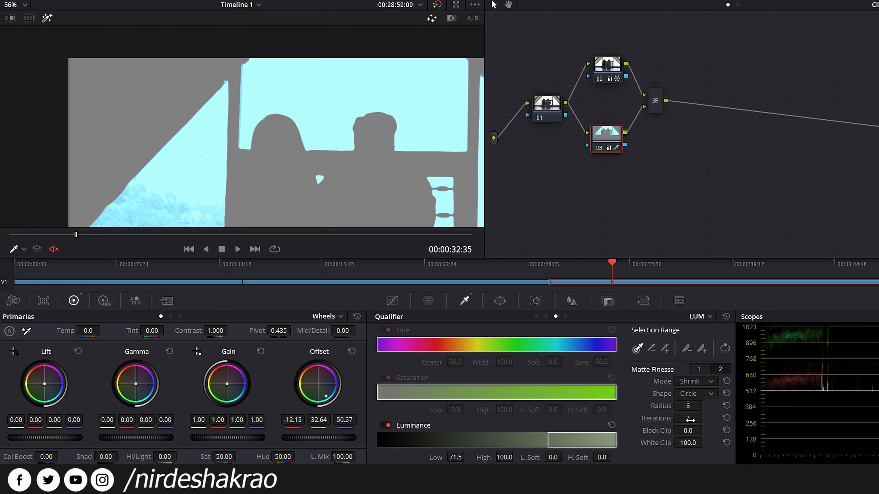
Set the Blur Radius of node 03's matte to 50.0 and turn off the highlight view.
left_click(700, 369)
mouse_move(688, 420)
left_mouse_down()
mouse_move(754, 420)
mouse_move(670, 420)
mouse_move(685, 420)
left_mouse_up()
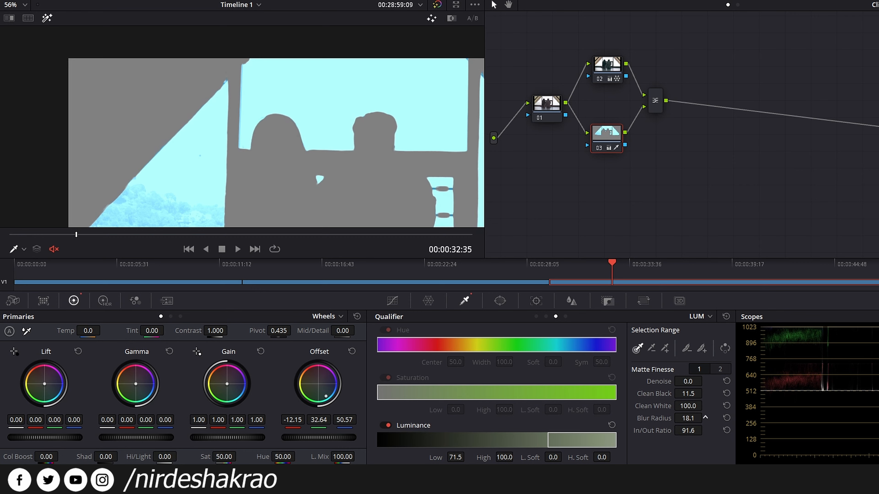
scroll(335, 133, "down", 1)
left_click_drag(313, 161, 312, 104)
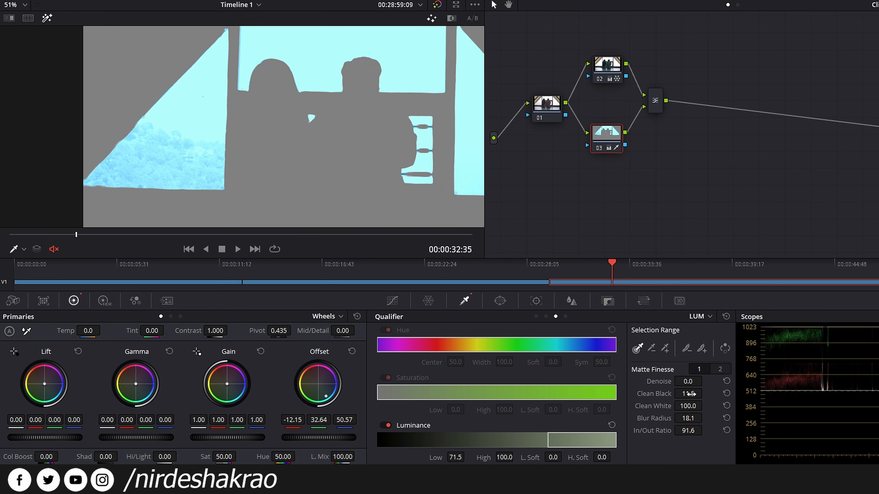
left_click(47, 18)
scroll(248, 110, "down", 1)
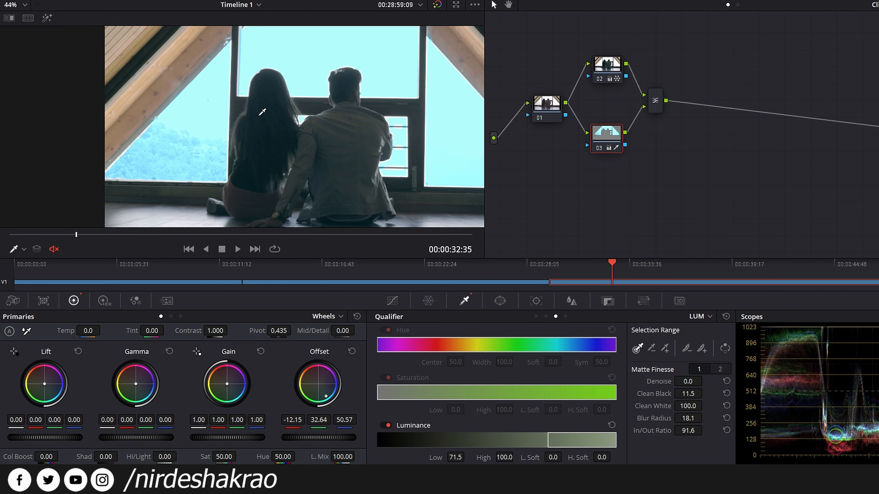
scroll(248, 110, "down", 2)
left_click_drag(687, 419, 706, 418)
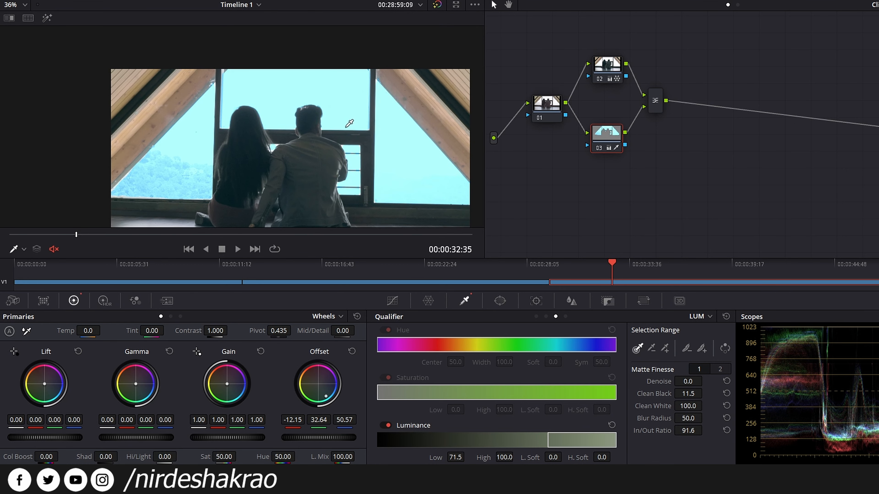
Compare the shot with and without the full grade, and with node 03 disabled and enabled.
scroll(347, 127, "down", 2)
key("alt+d")
key("alt+d")
key("alt+d")
key("alt+d")
key("ctrl+d")
key("ctrl+d")
key("ctrl+d")
key("ctrl+d")
Add a serial node after the parallel mixer and grade it with Lift -0.01, Gamma 0.03, Gain 0.98 and Contrast 1.134.
left_click(657, 101)
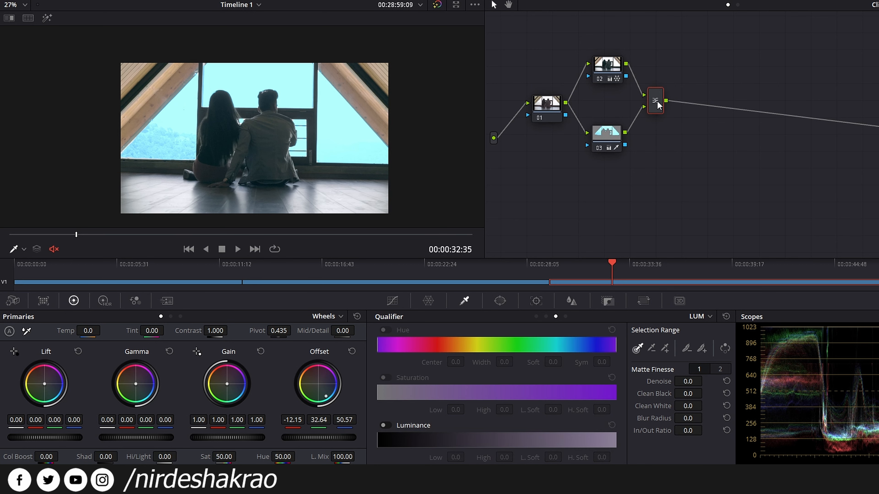
key("alt+s")
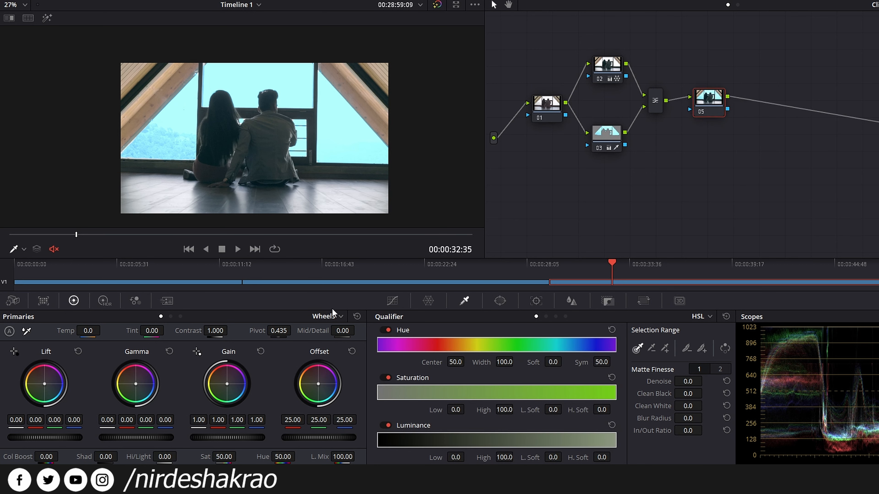
left_click_drag(59, 441, 37, 441)
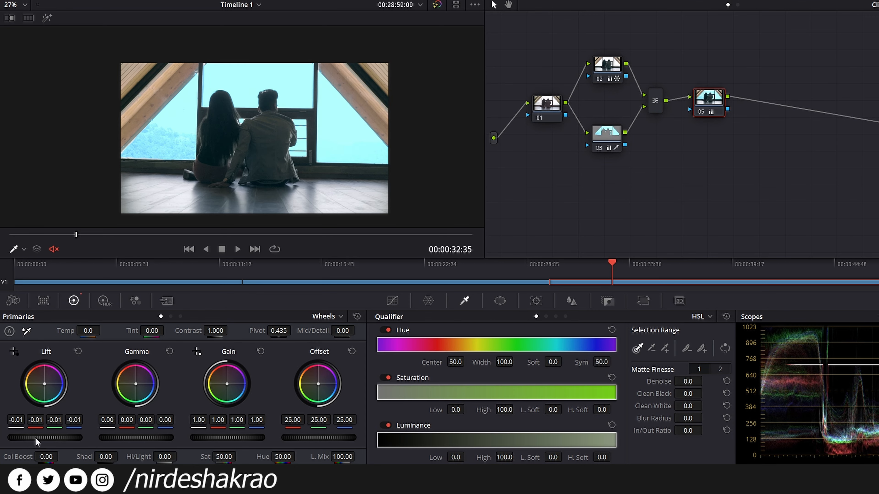
mouse_move(221, 442)
left_mouse_down()
mouse_move(229, 443)
mouse_move(217, 442)
left_mouse_up()
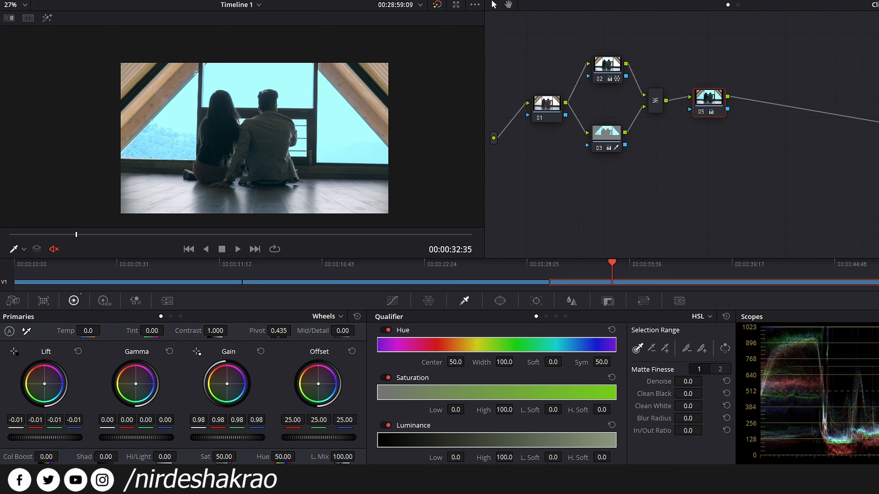
left_click_drag(149, 441, 154, 441)
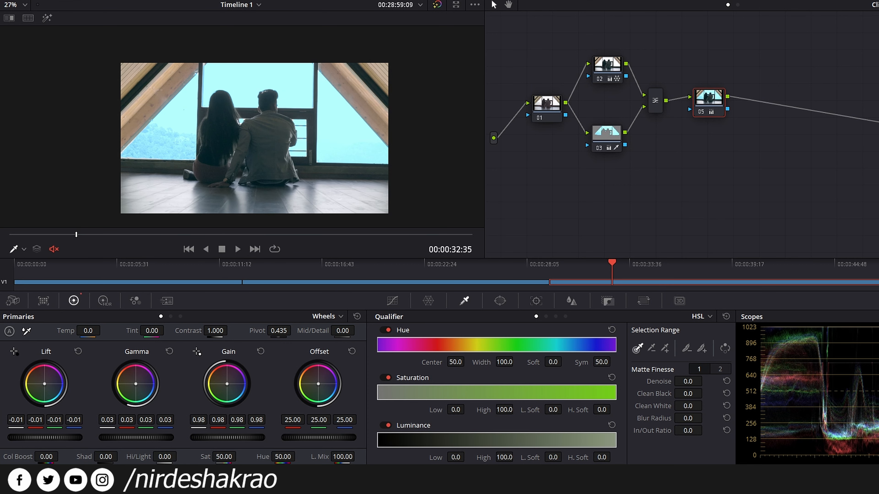
left_click_drag(219, 331, 230, 330)
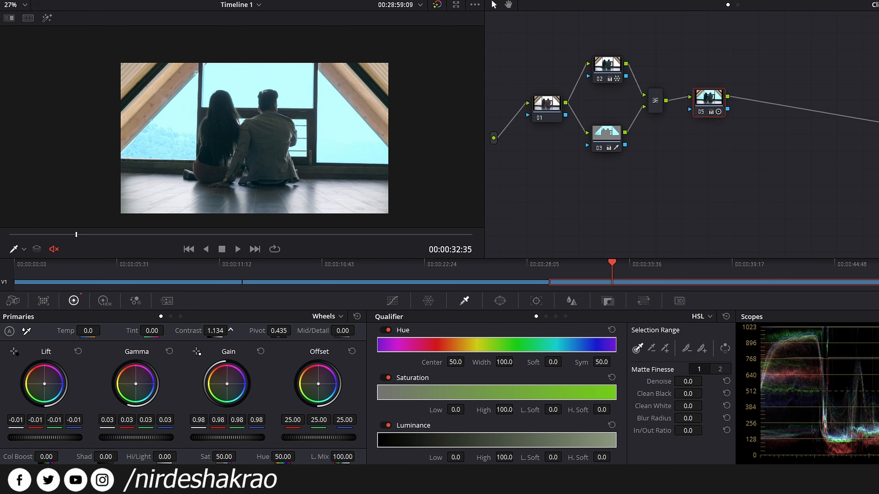
Warm node 05's Gain to 1.10, 0.95, 0.88 and tint its Lift to -0.03, -0.01, -0.00 in RGB.
left_click_drag(229, 386, 221, 379)
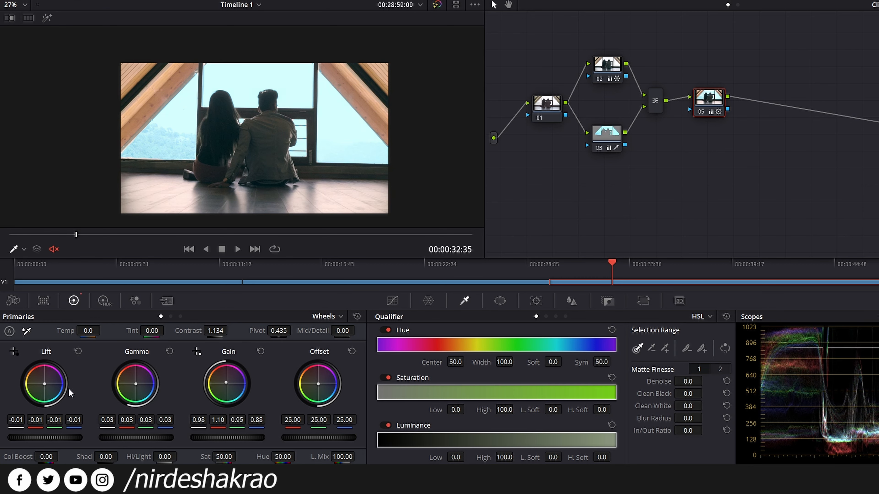
left_click_drag(49, 387, 49, 390)
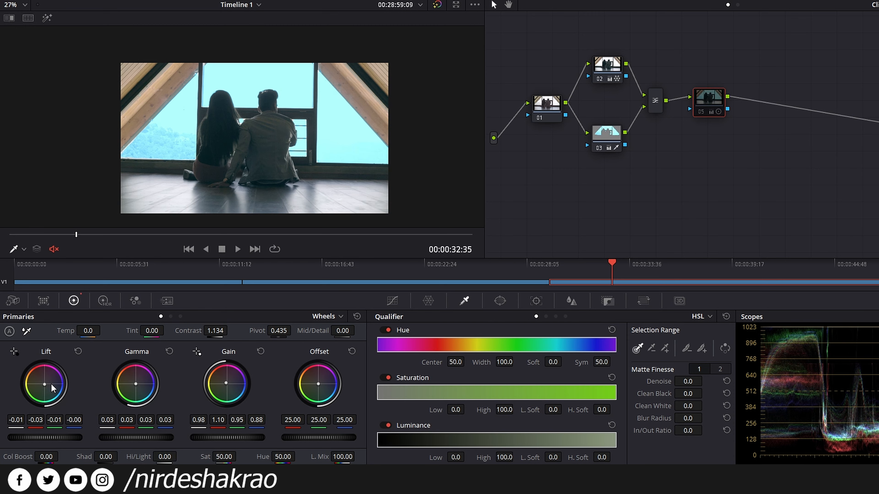
scroll(239, 197, "up", 1)
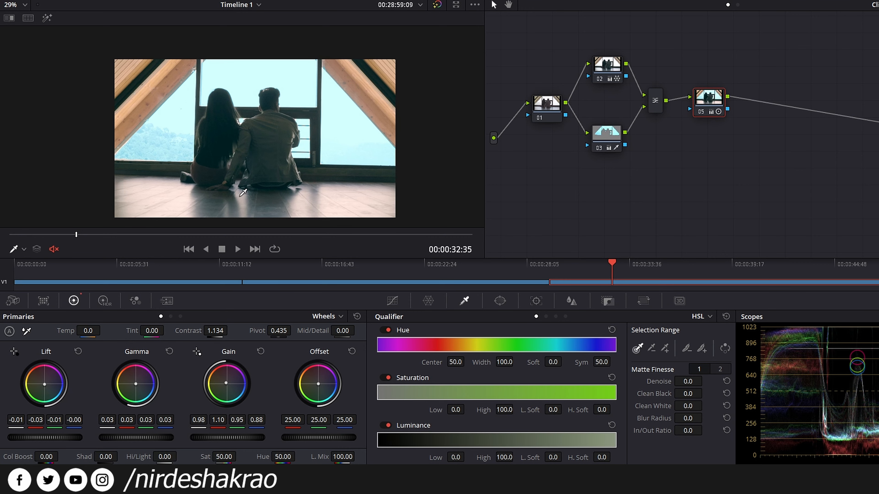
scroll(250, 198, "up", 2)
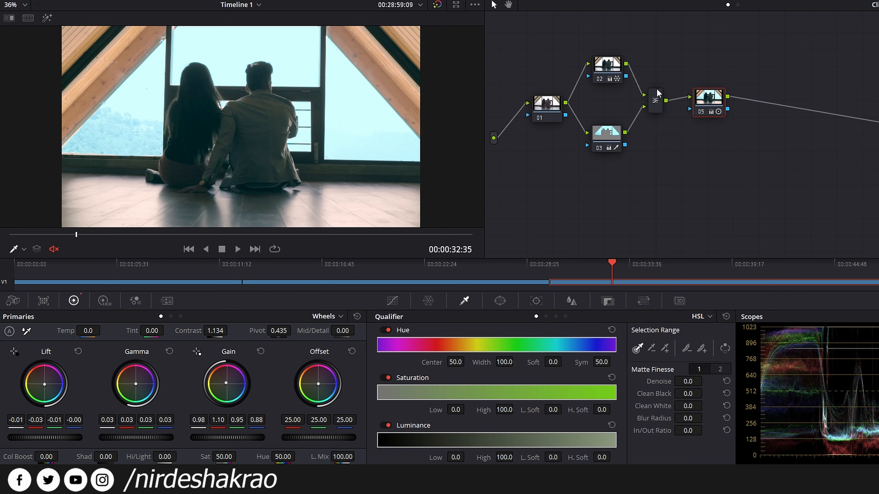
Compare the finished window shot repeatedly with the ungraded original by bypassing and restoring all grades.
key("alt+d")
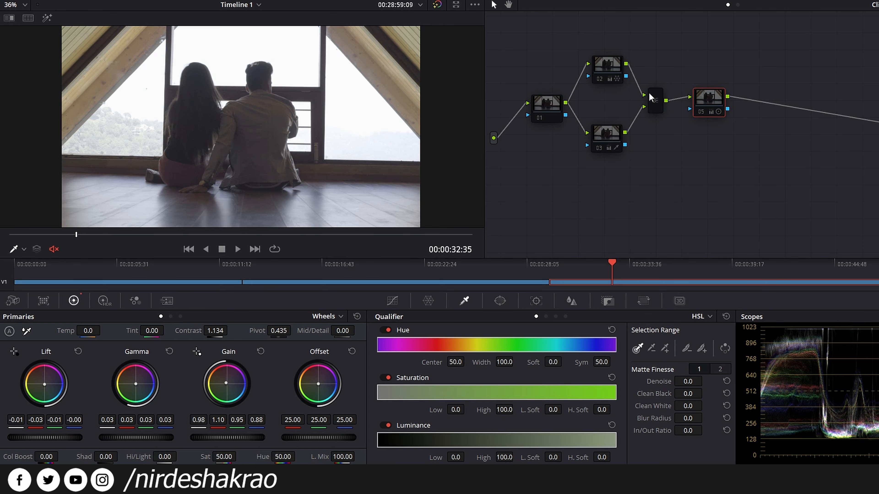
key("alt+d")
key("alt+d")
key("alt+d")
key("alt+d")
key("alt+d")
key("alt+d")
key("alt+d")
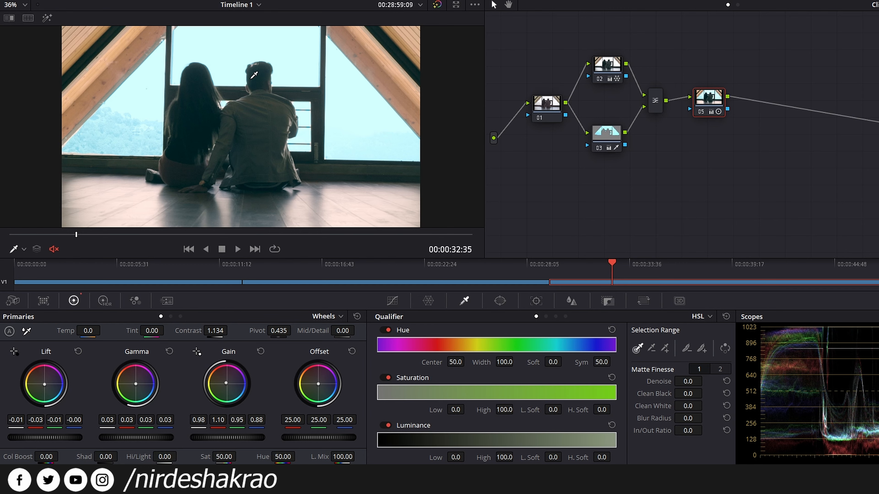
key("alt+d")
key("alt+d")
key("alt+d")
key("alt+d")
key("alt+d")
key("alt+d")
key("alt+d")
key("alt+d")
Go to the second clip, with the costumed woman, at 00:00:20:42 and reset node 02's grade.
left_click(566, 317)
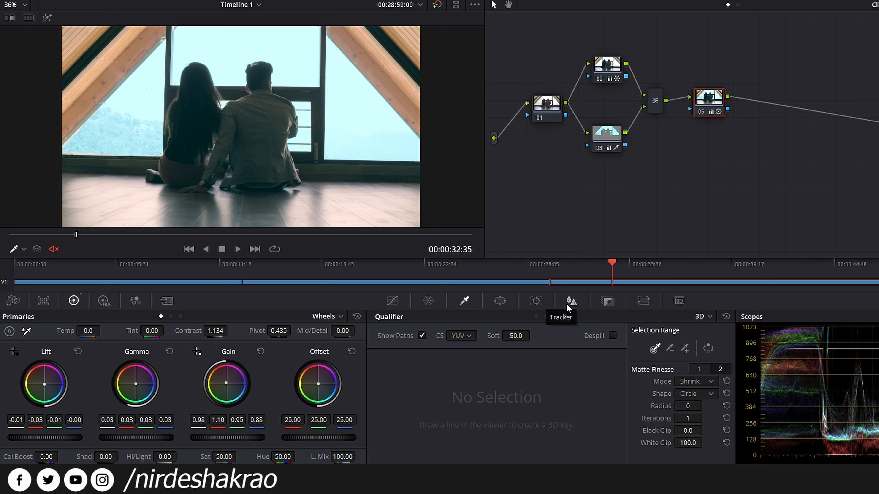
left_click(392, 265)
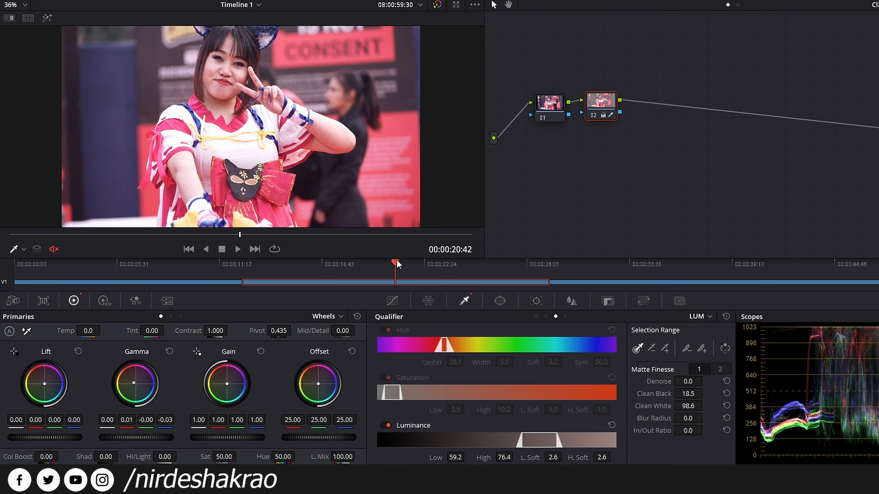
right_click(602, 103)
left_click(611, 105)
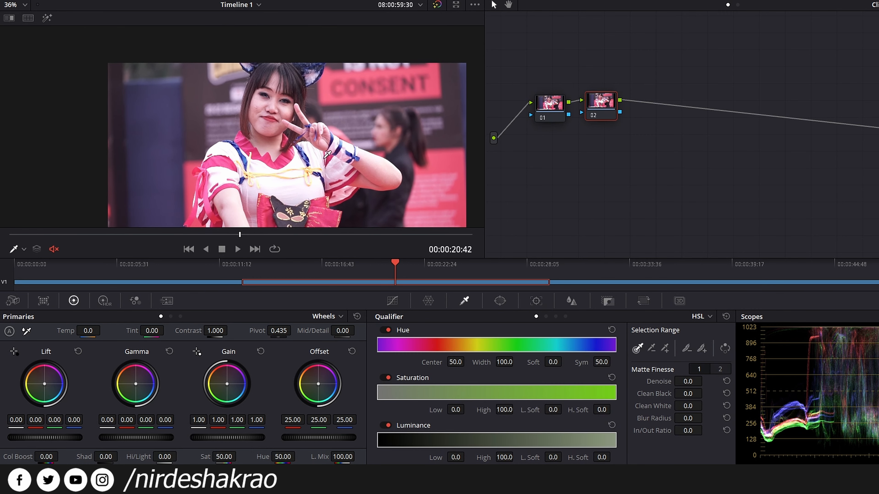
Sample the woman's cheek with the 3D qualifier on node 02 and show the selection in highlight view.
left_click(565, 316)
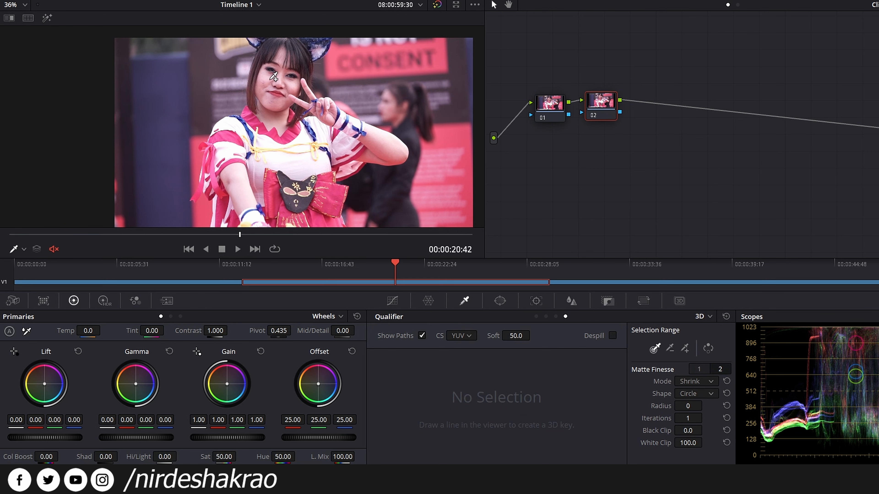
left_click_drag(265, 80, 265, 104)
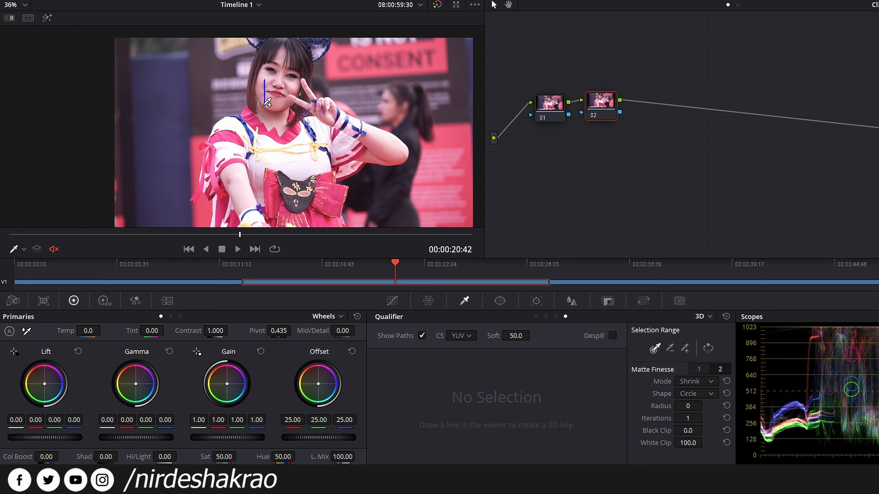
left_click_drag(267, 102, 267, 104)
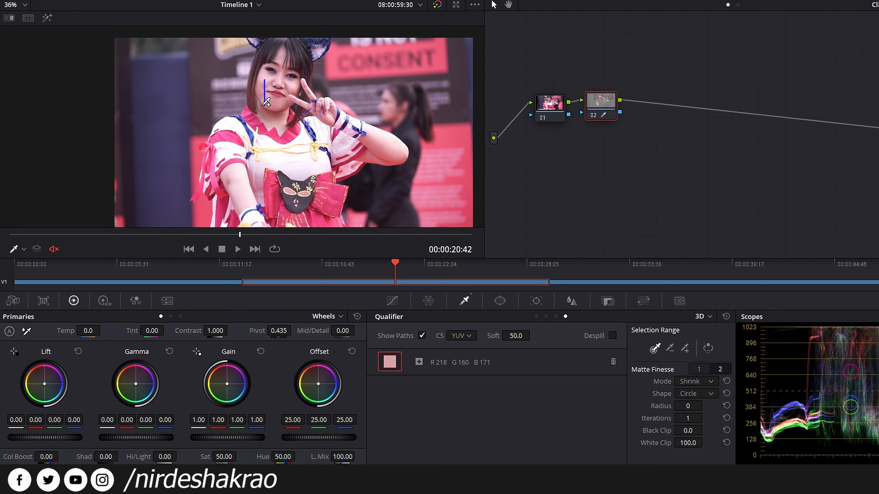
left_click(47, 19)
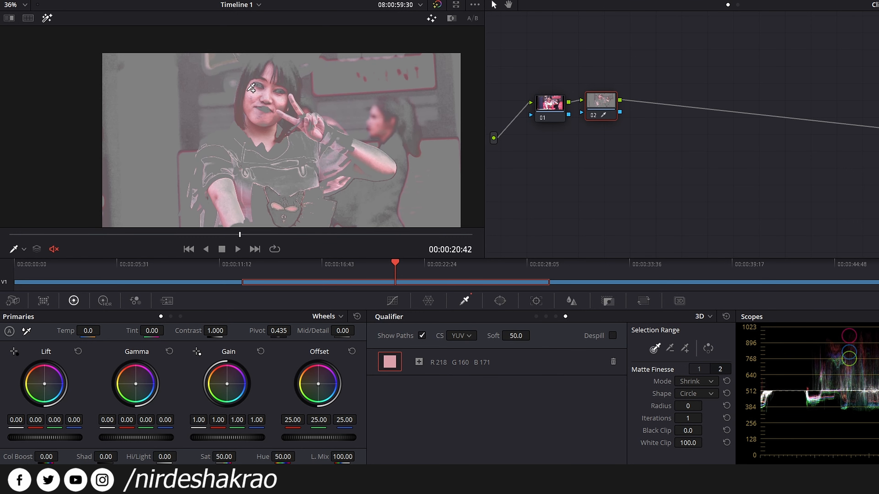
Subtract the red background panel beside the woman from the 3D qualifier's skin selection.
scroll(236, 83, "down", 2)
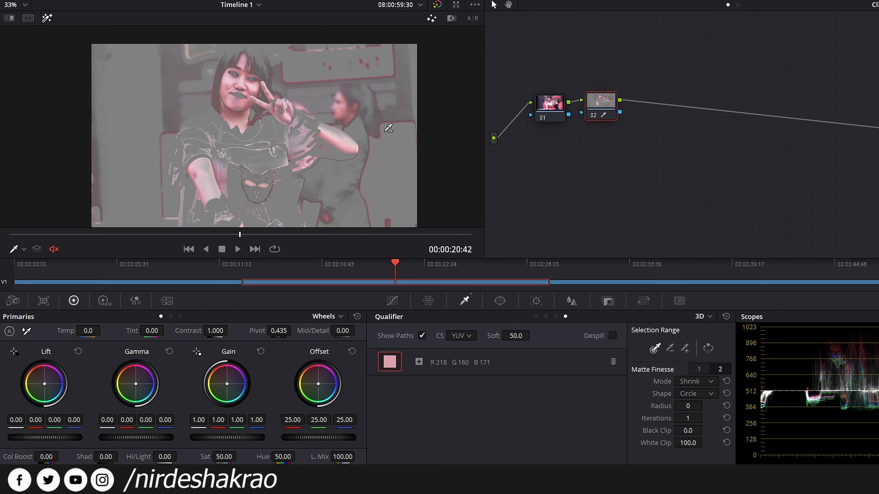
left_click(385, 107)
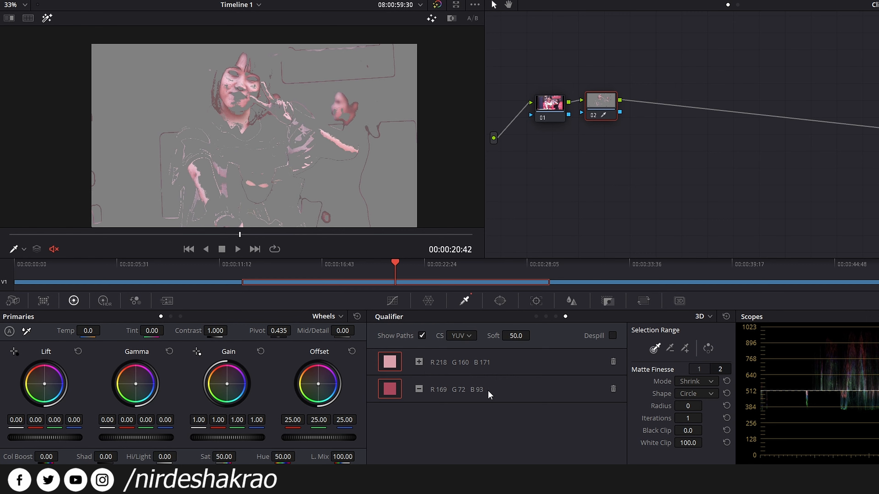
scroll(384, 159, "down", 1)
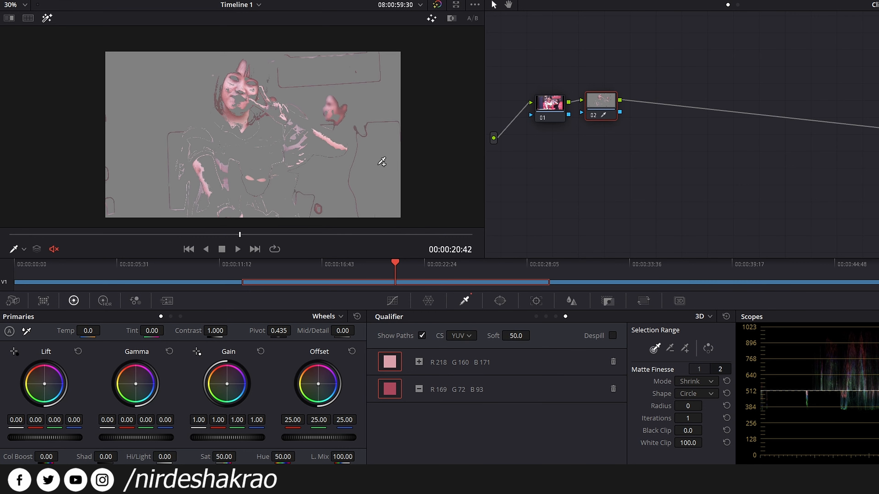
scroll(383, 162, "up", 2)
scroll(383, 163, "down", 1)
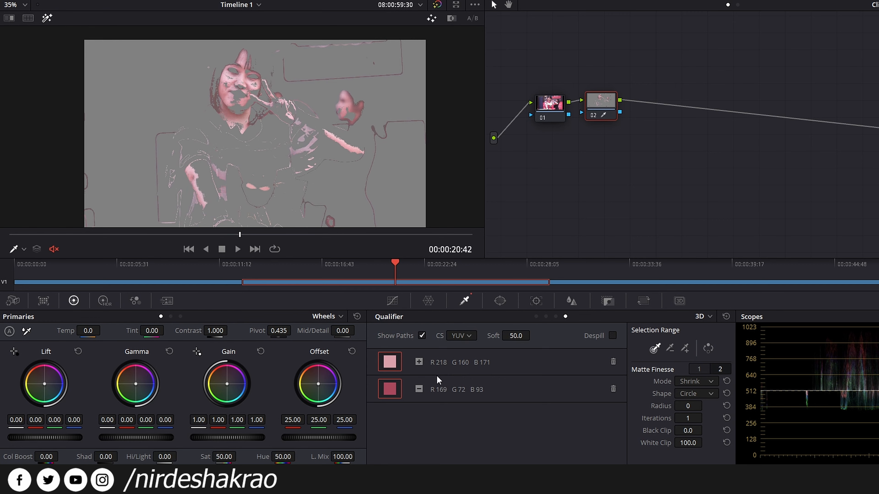
Toggle the additive skin sample and the subtractive red sample to compare what each contributes to the selection.
left_click(393, 362)
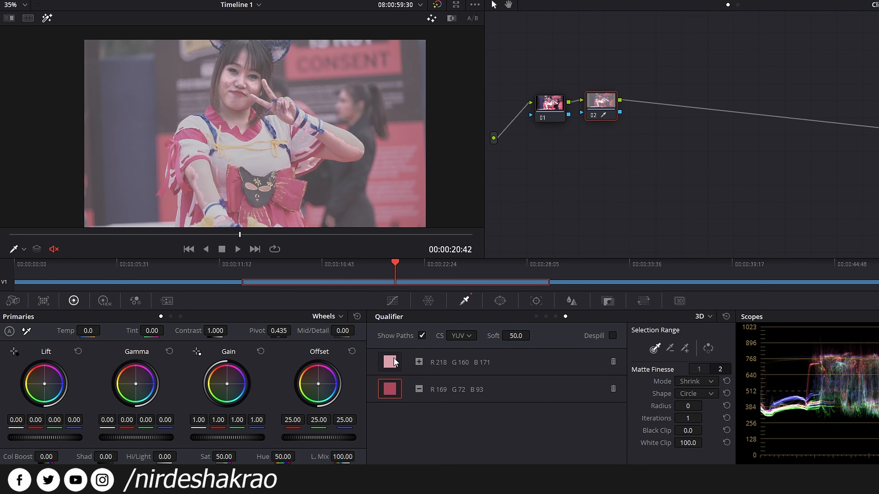
left_click(394, 362)
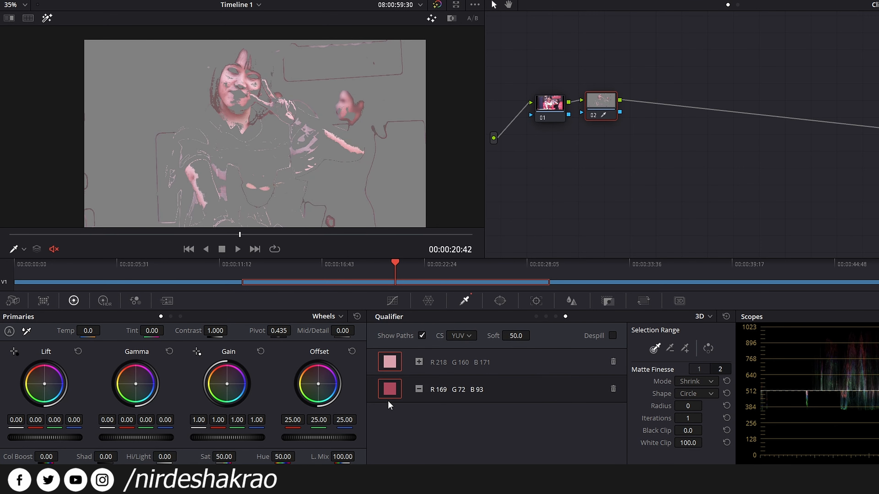
left_click(388, 390)
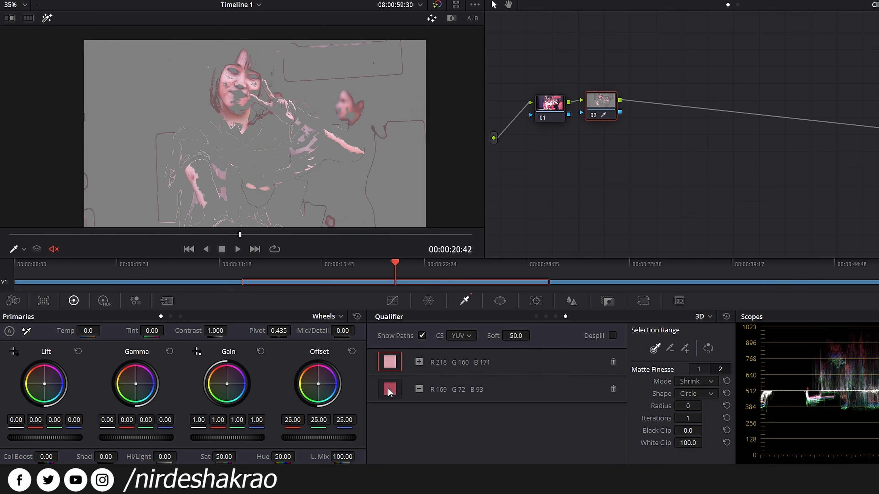
Delete the subtractive red sample and switch the 3D qualifier's color space to HSL.
left_click(613, 389)
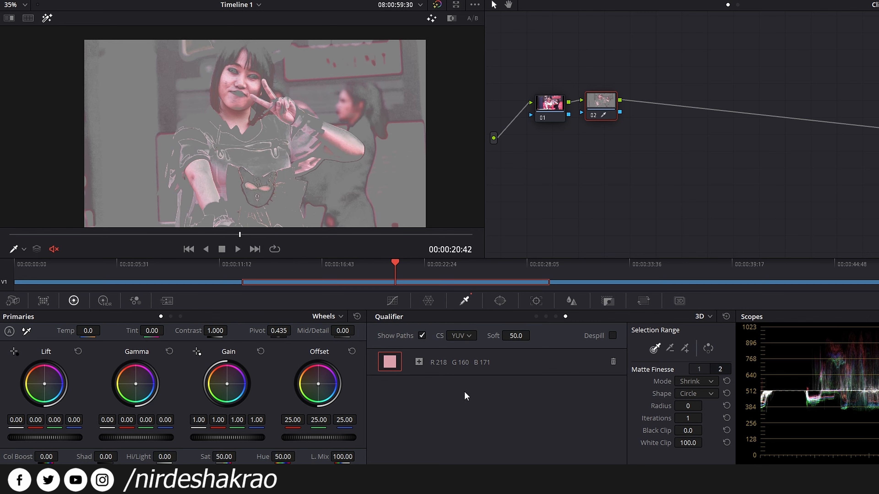
left_click(470, 336)
left_click(466, 360)
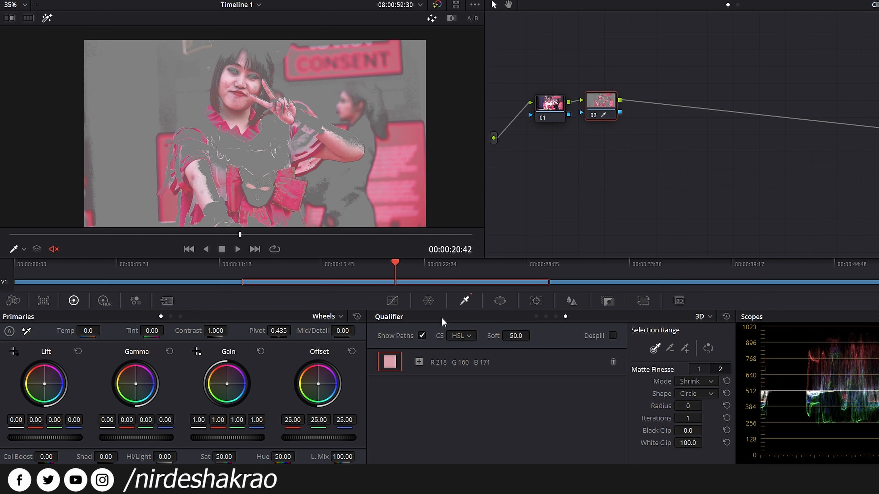
Compare the image's color spread in the Color Warper using the HSP Log, HSP and HSY color spaces, ending on HSP.
left_click(428, 301)
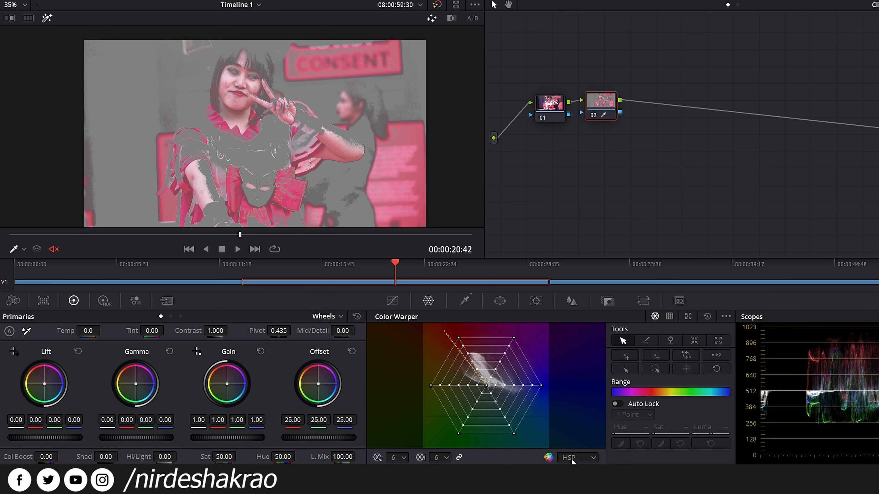
left_click(593, 457)
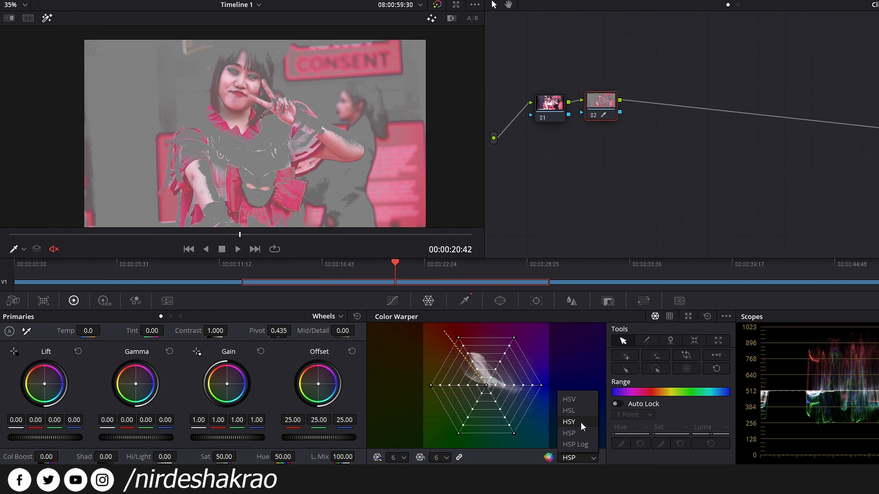
left_click(585, 444)
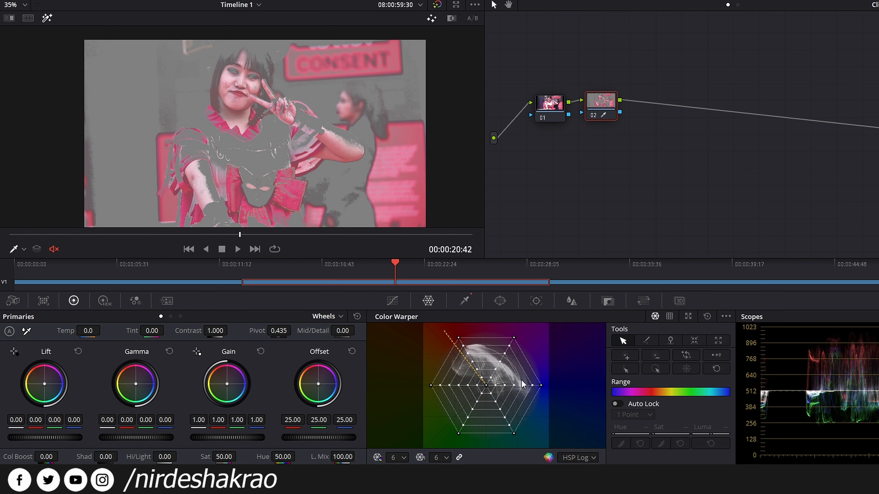
left_click(585, 458)
left_click(580, 433)
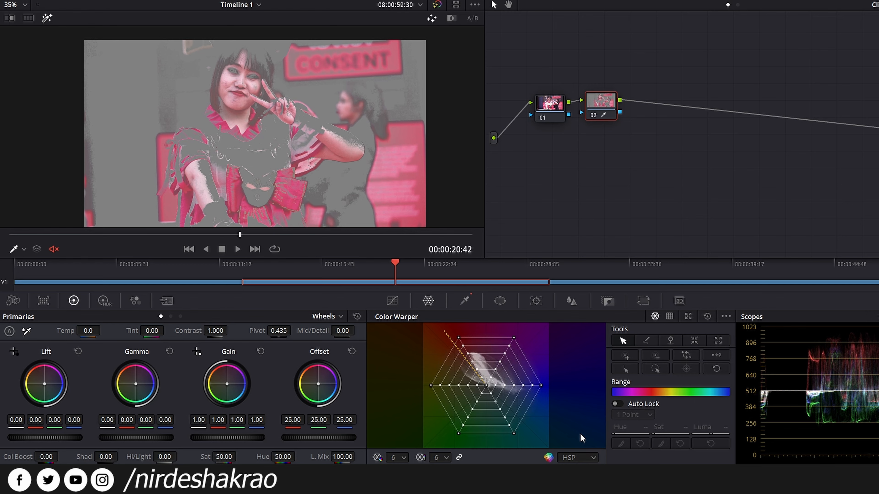
left_click(588, 456)
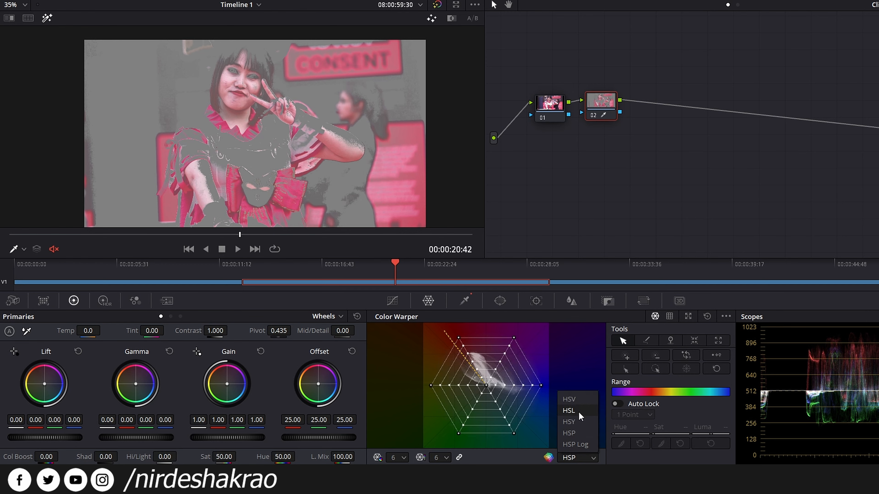
left_click(579, 421)
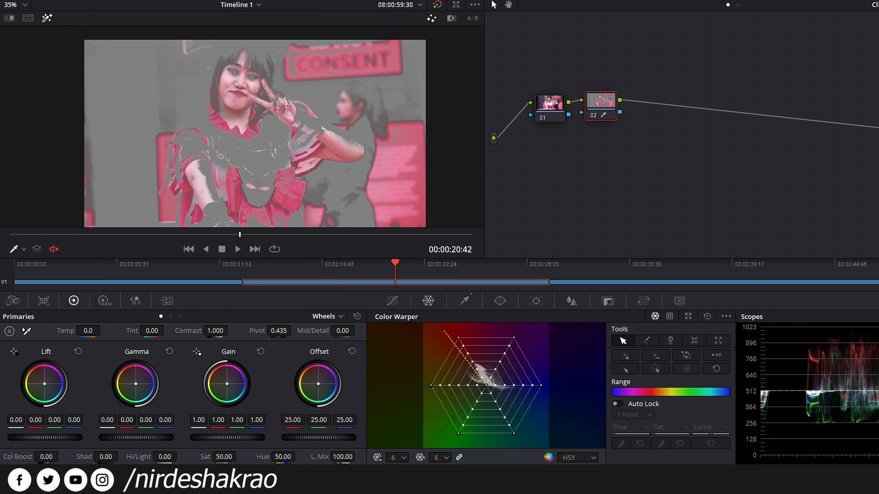
left_click(587, 453)
left_click(585, 418)
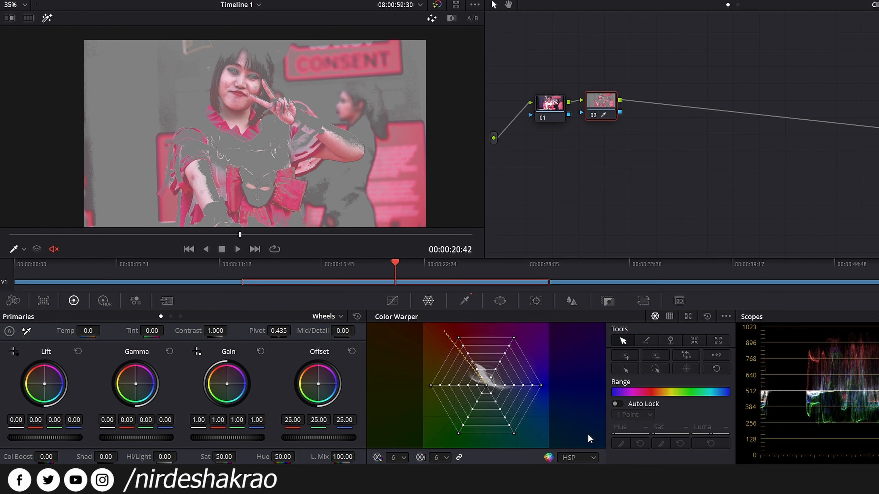
Compare the Color Warper's HSP Log and HSY color spaces once more and return it to HSP.
left_click(597, 461)
left_click(597, 461)
left_click(596, 461)
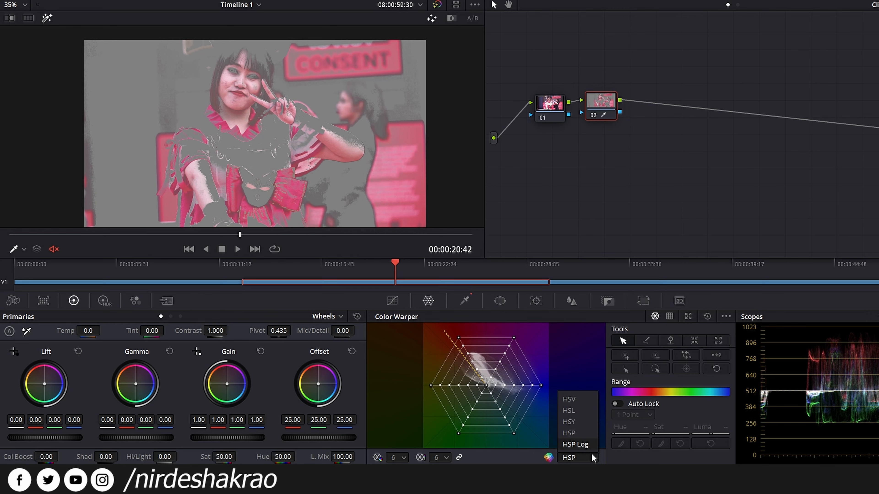
left_click(588, 445)
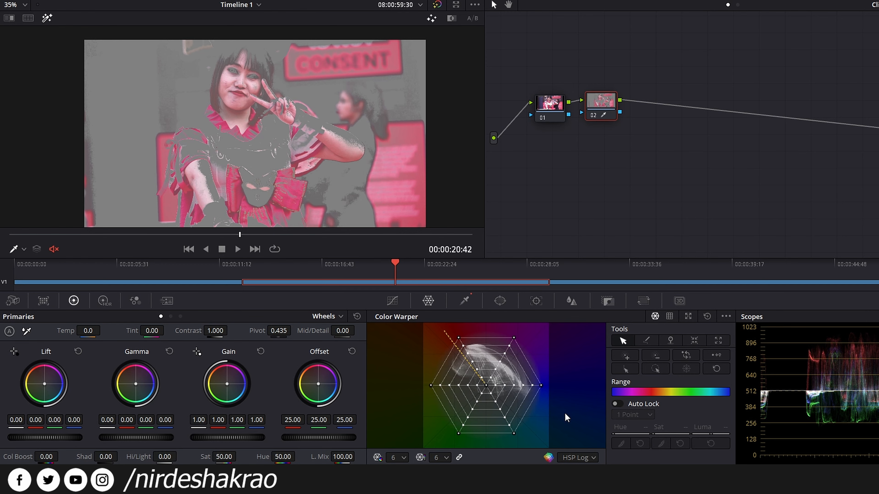
left_click(593, 459)
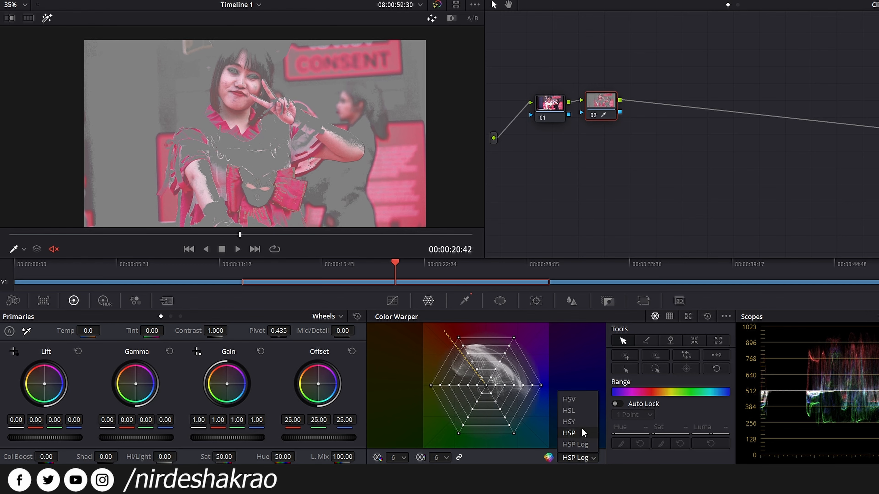
left_click(581, 421)
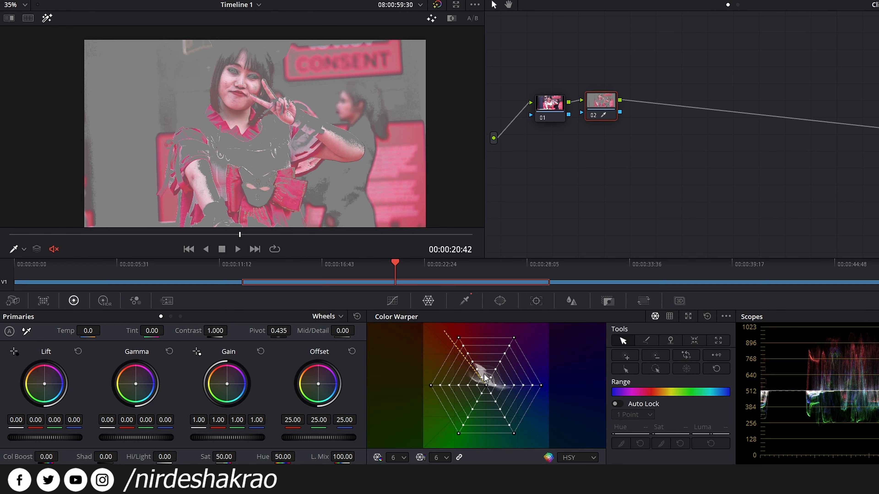
left_click(582, 459)
left_click(578, 436)
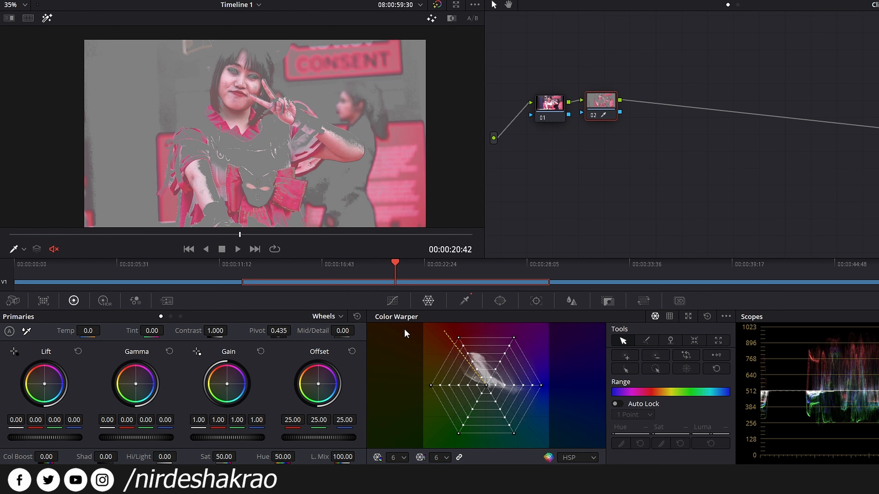
left_click(587, 459)
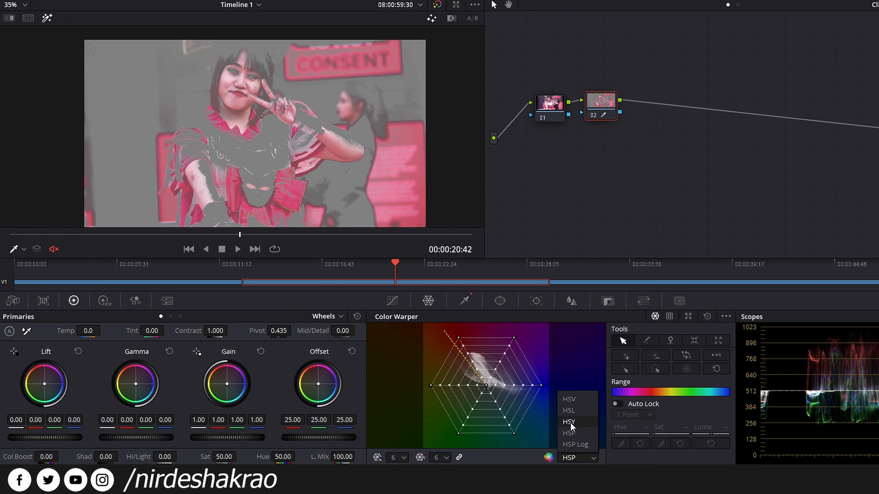
left_click(614, 458)
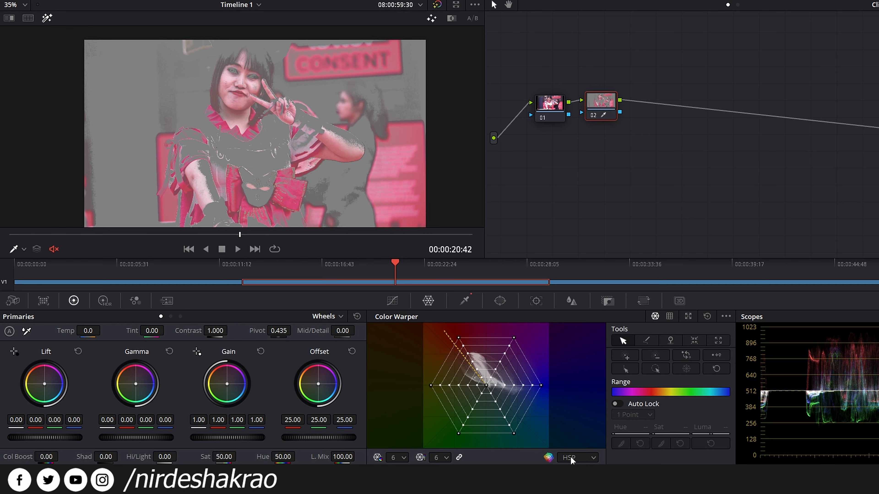
Set the 3D qualifier's color space to YUV and its softness to 39.0.
left_click(464, 301)
left_click(473, 338)
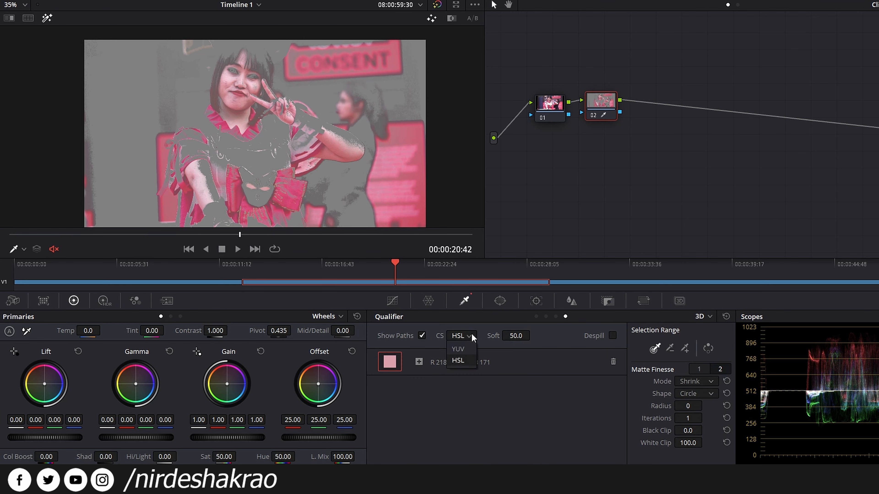
left_click(460, 349)
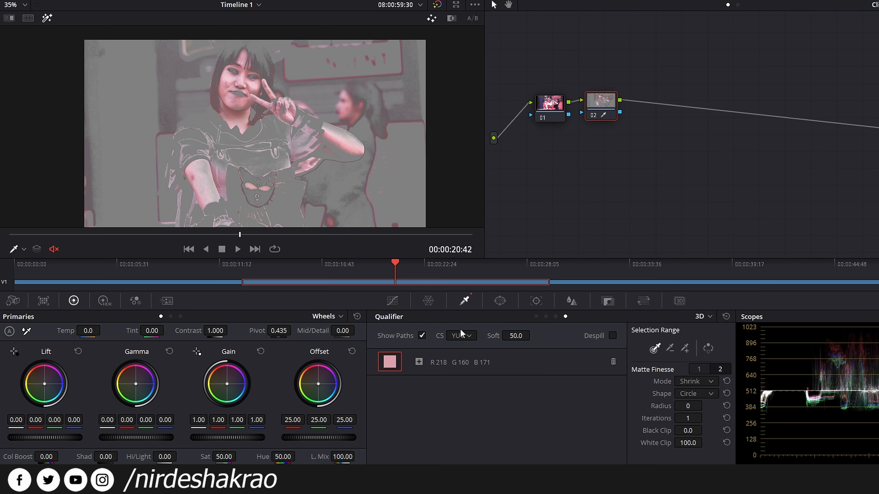
mouse_move(515, 336)
left_mouse_down()
mouse_move(551, 337)
mouse_move(481, 336)
mouse_move(550, 337)
mouse_move(516, 336)
left_mouse_up()
double_click(495, 336)
left_click_drag(517, 335, 509, 335)
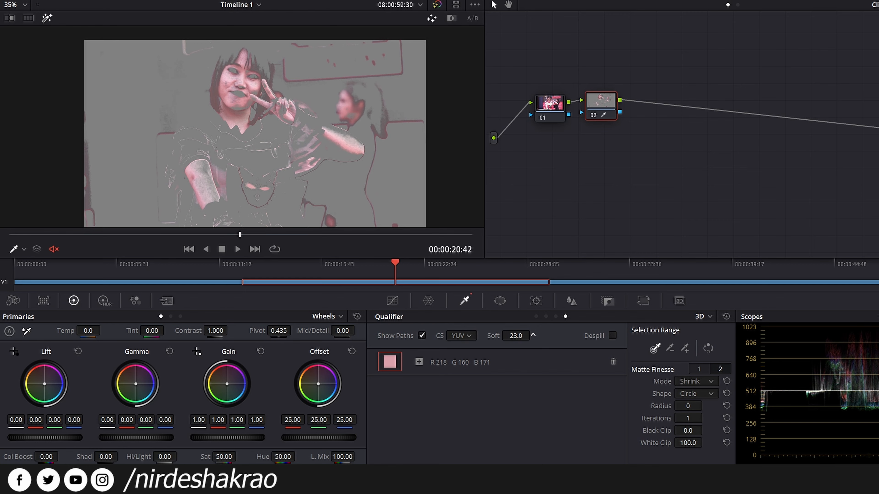
double_click(497, 336)
left_click_drag(515, 336, 512, 335)
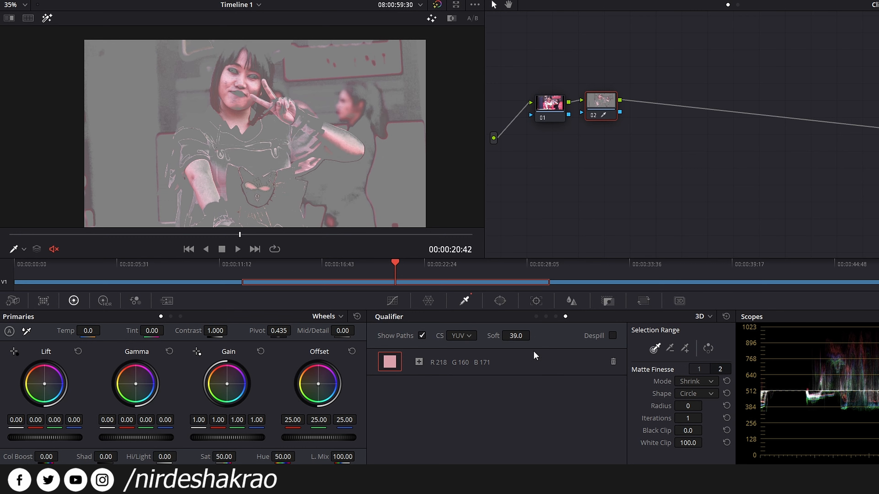
Show the skin key as a black-and-white matte, try a Black Clip of 36.4 and reset it.
left_click(450, 18)
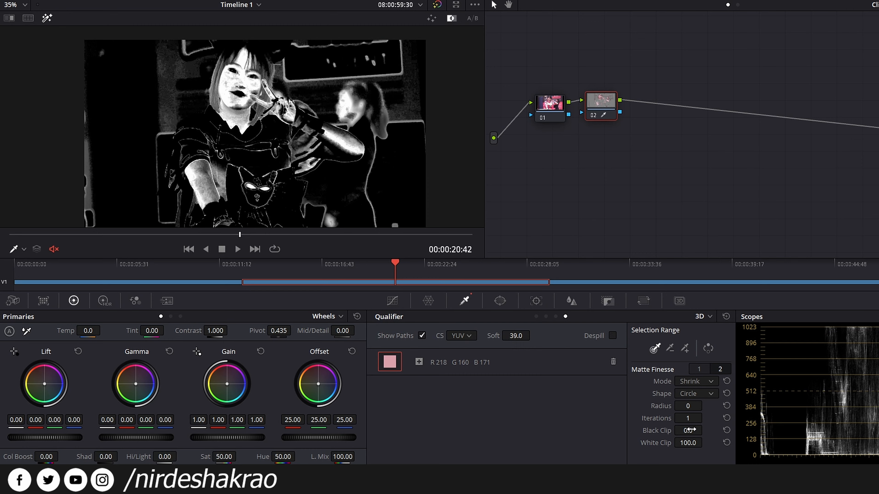
mouse_move(688, 430)
left_mouse_down()
mouse_move(705, 430)
mouse_move(688, 431)
left_mouse_up()
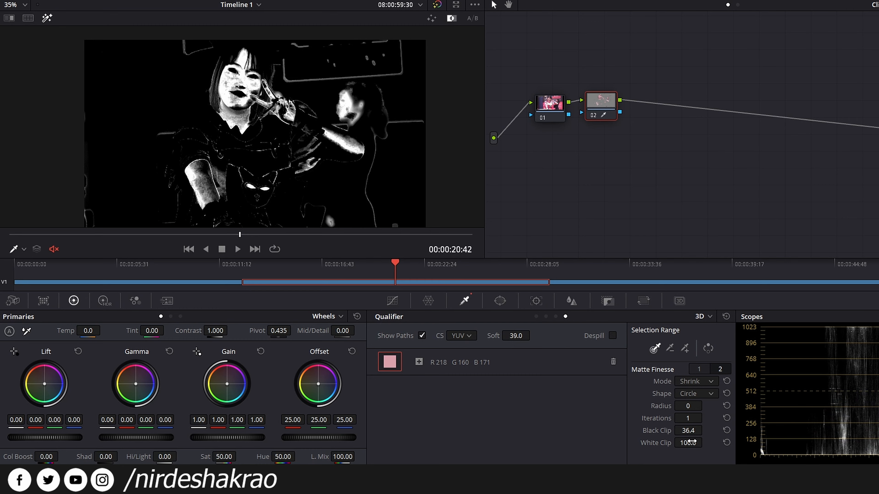
left_click_drag(687, 431, 708, 437)
double_click(660, 430)
Set the matte's Clean Black to 20.1 and Clean White to 100.0, and show the selection in color highlight view.
left_click(699, 370)
left_click_drag(687, 393, 697, 394)
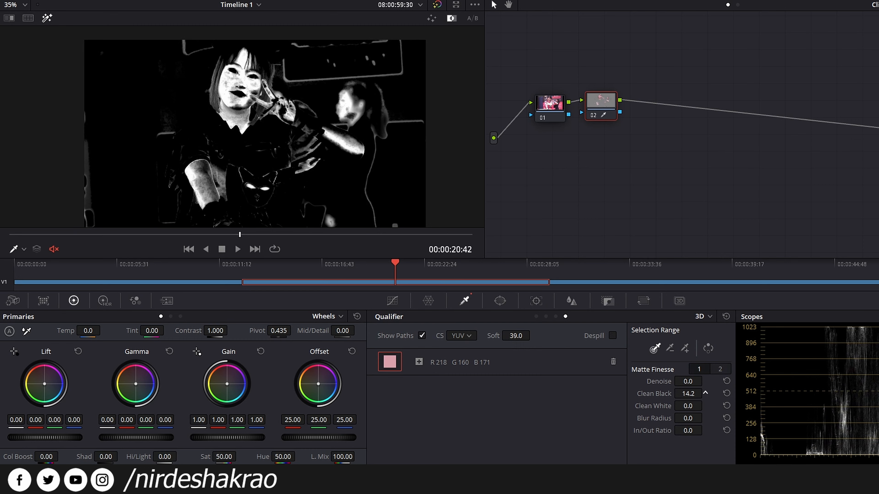
left_click_drag(687, 405, 705, 405)
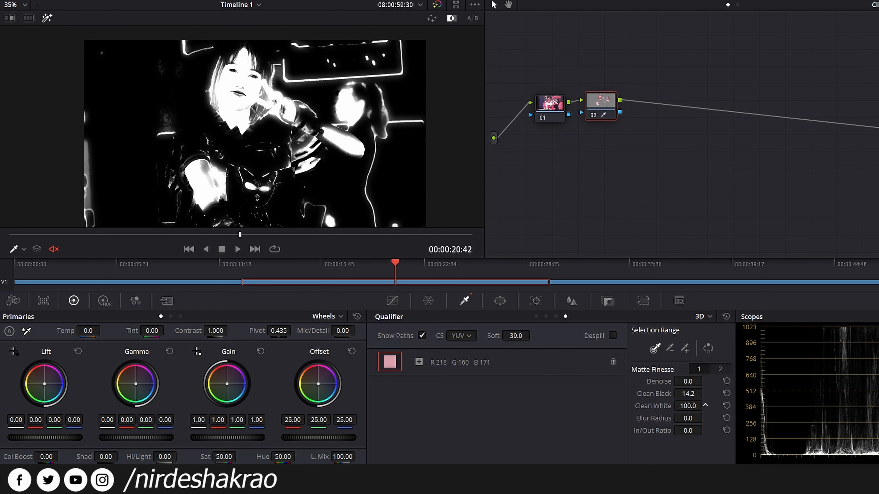
left_click_drag(689, 394, 705, 393)
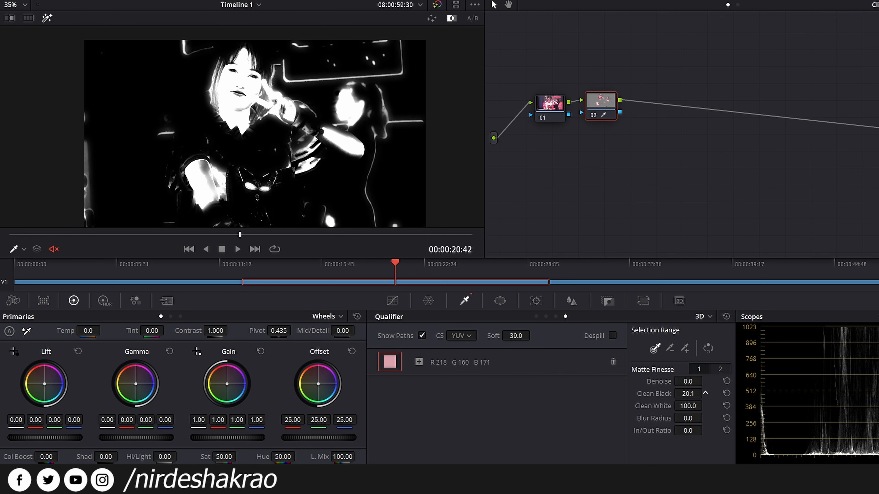
left_click(431, 18)
scroll(332, 111, "down", 3)
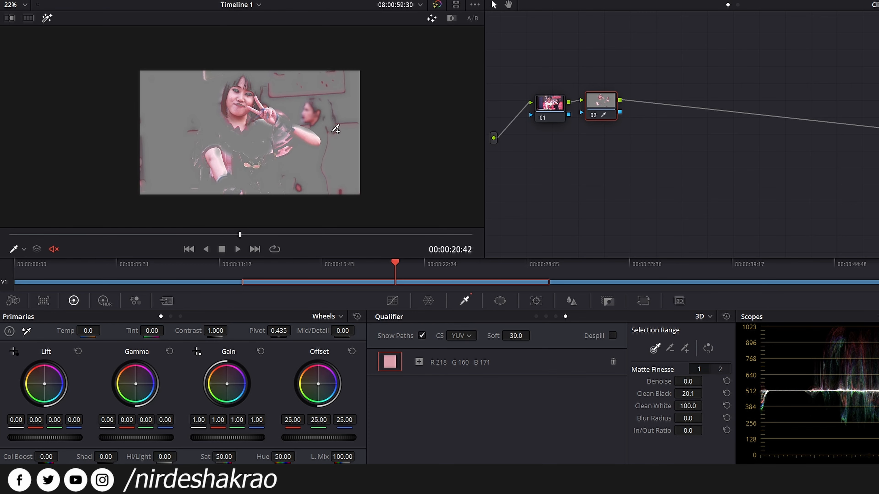
Turn off the highlight view and shift the keyed skin's Offset to 28.72, 22.60, 27.87 in RGB.
left_click_drag(326, 400, 320, 390)
left_click(47, 19)
mouse_move(319, 384)
left_mouse_down()
mouse_move(331, 393)
mouse_move(325, 384)
left_mouse_up()
scroll(240, 125, "up", 3)
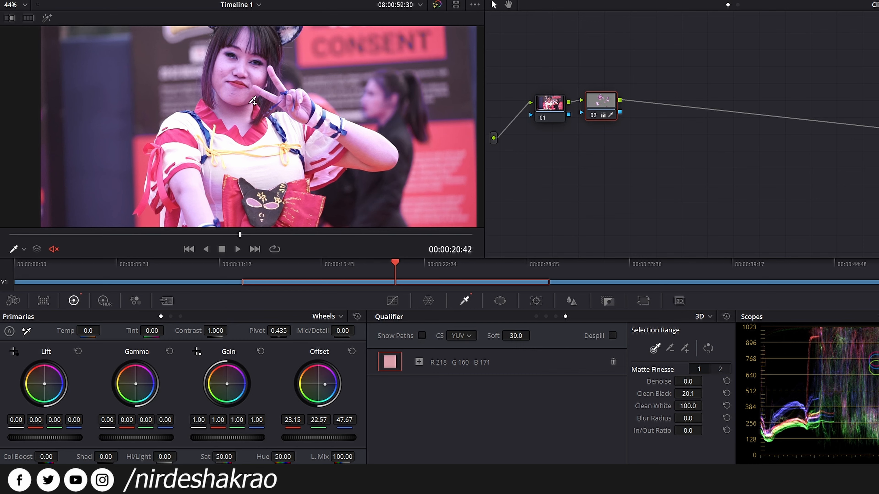
mouse_move(319, 395)
left_mouse_down()
mouse_move(311, 393)
mouse_move(324, 377)
mouse_move(319, 382)
left_mouse_up()
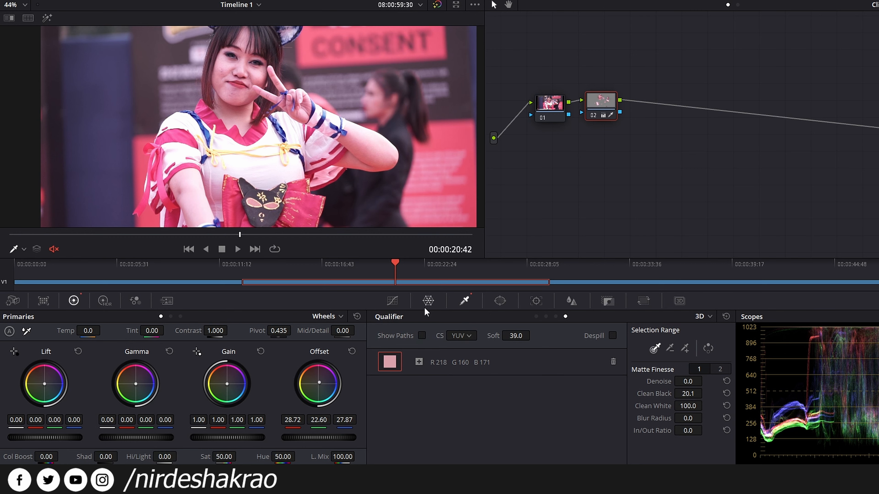
Shift the keyed skin toward blue by setting its Offset to -14.24, 32.28, 56.21 in RGB.
scroll(354, 136, "down", 2)
scroll(354, 136, "down", 1)
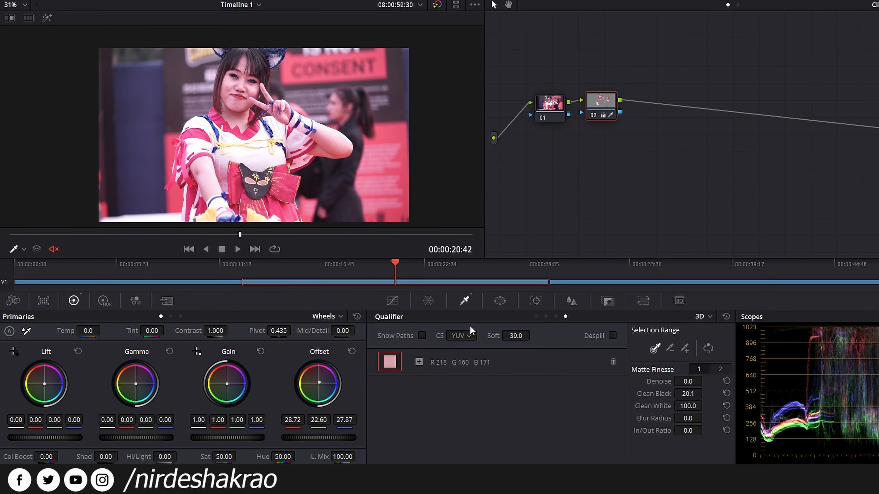
left_click_drag(308, 171, 275, 144)
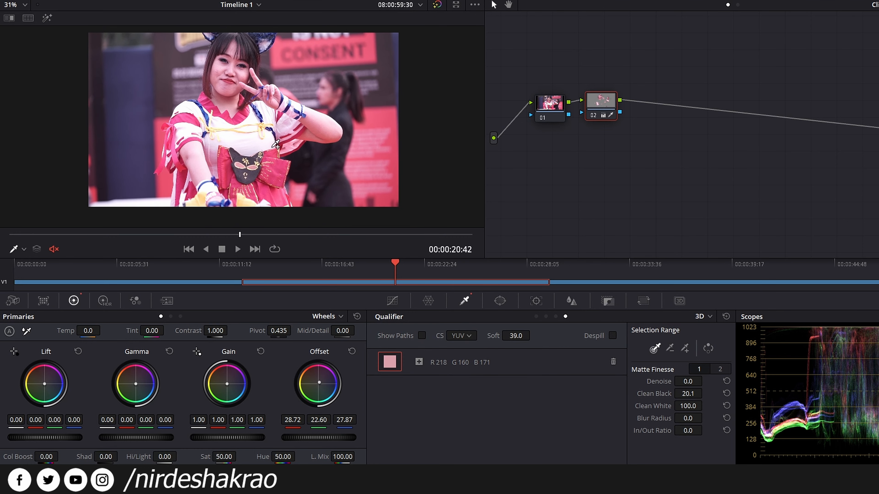
left_click_drag(306, 389, 314, 404)
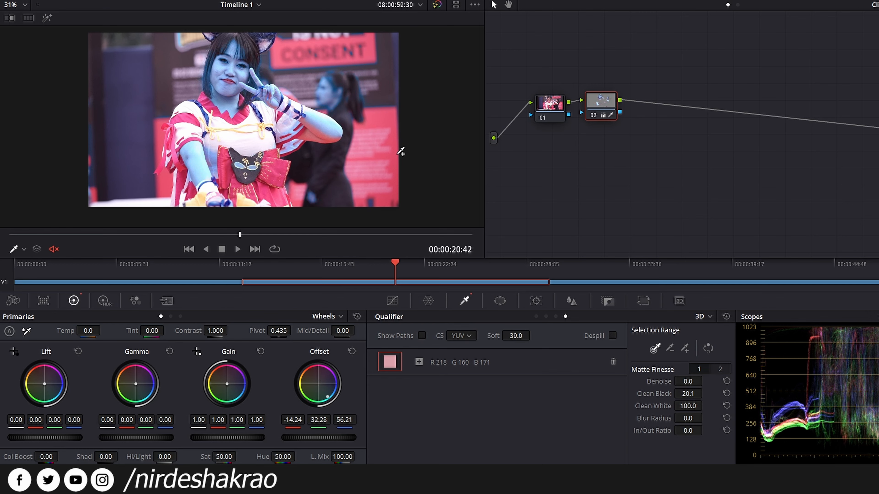
Toggle the 3D qualifier's inversion to compare the blue grade outside and inside the skin selection.
left_click(708, 348)
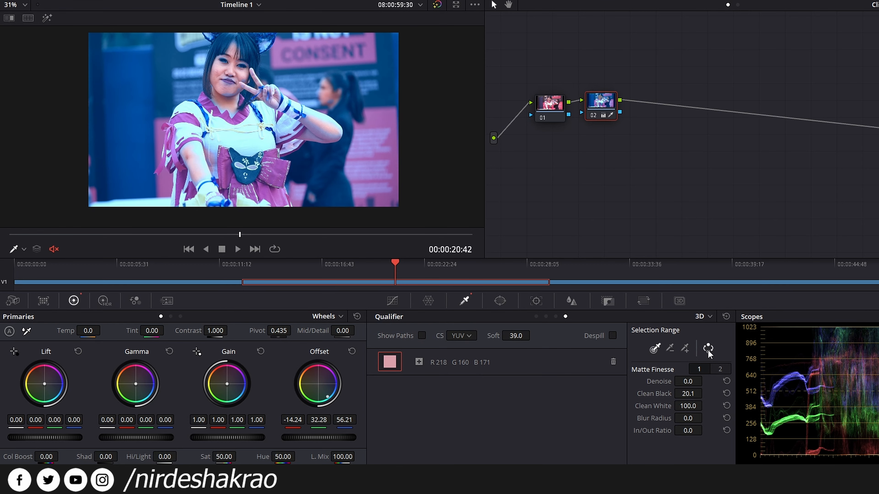
left_click(708, 350)
left_click(708, 349)
left_click(708, 350)
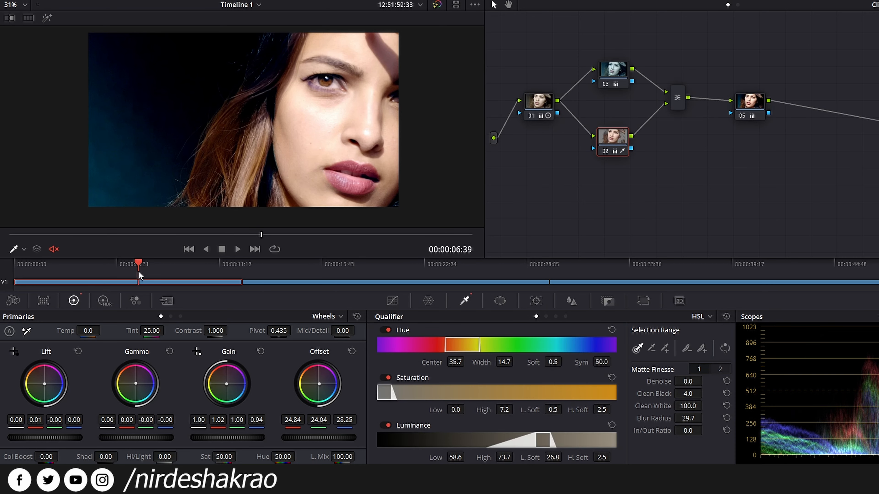
At 00:00:06:12 in the first clip, add the missed forearm patch to node 02's HSL key, checking it in highlight view.
left_click_drag(104, 271, 128, 270)
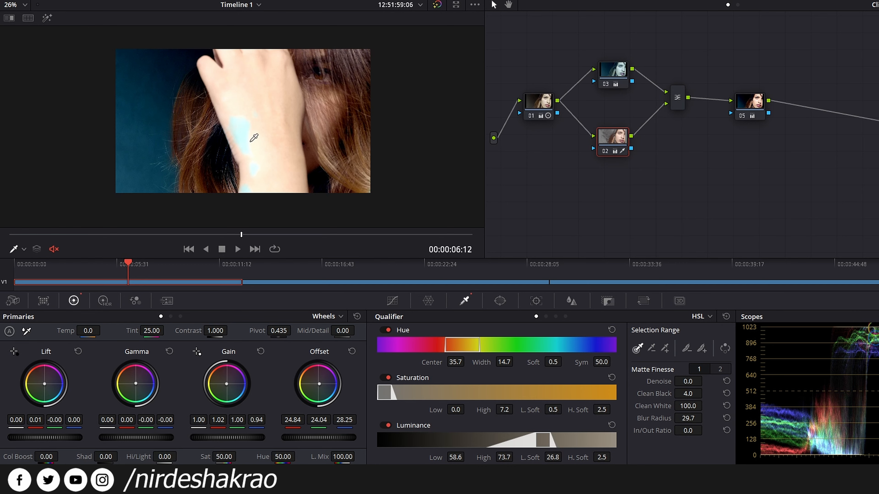
left_click(614, 138)
left_click(47, 18)
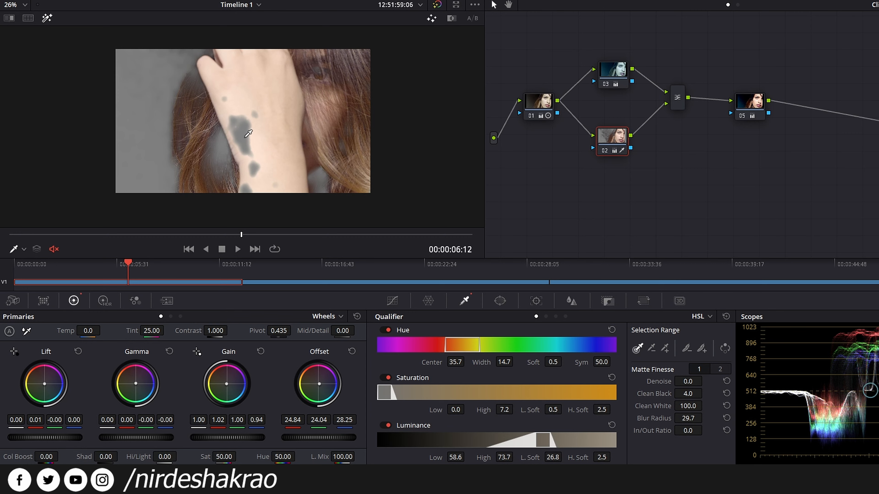
scroll(247, 135, "up", 4)
left_click(664, 347)
left_click(255, 136)
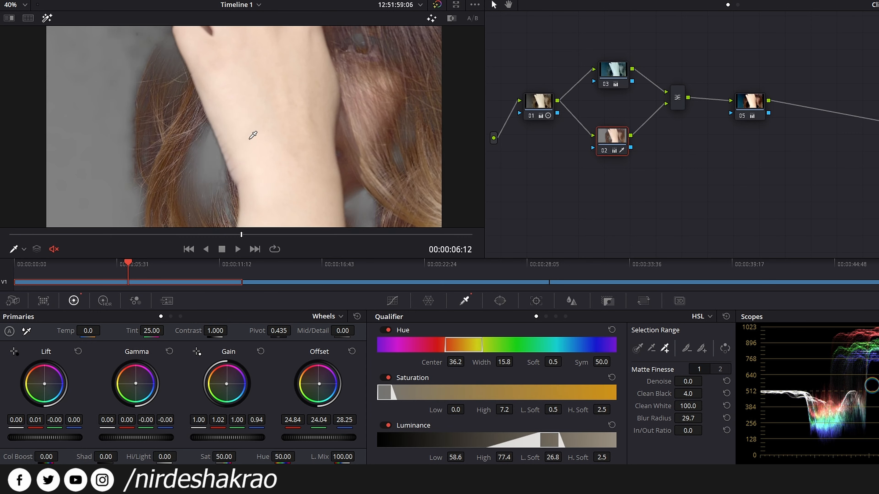
left_click(47, 18)
scroll(309, 156, "down", 2)
left_click_drag(306, 160, 295, 176)
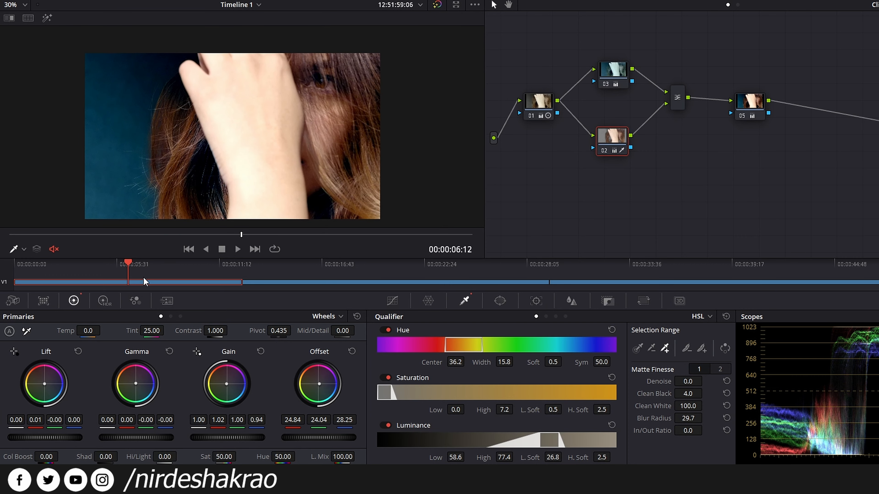
At 00:00:05:29, invert node 02's qualifier, examine the selection in highlight view, and restore the original selection.
left_click_drag(115, 272, 116, 272)
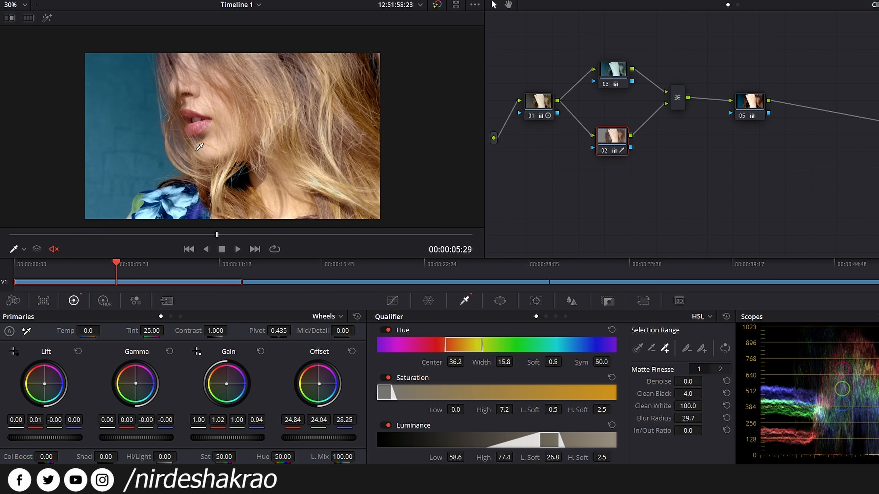
left_click(726, 349)
left_click(726, 347)
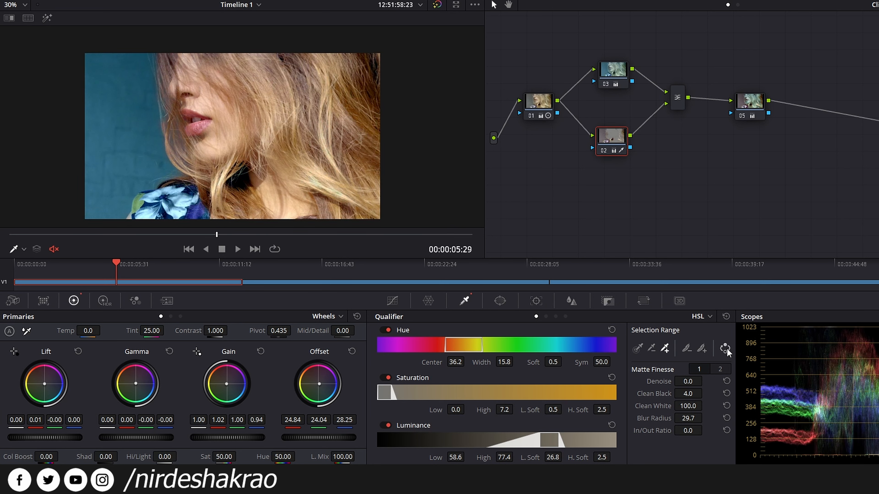
left_click(725, 347)
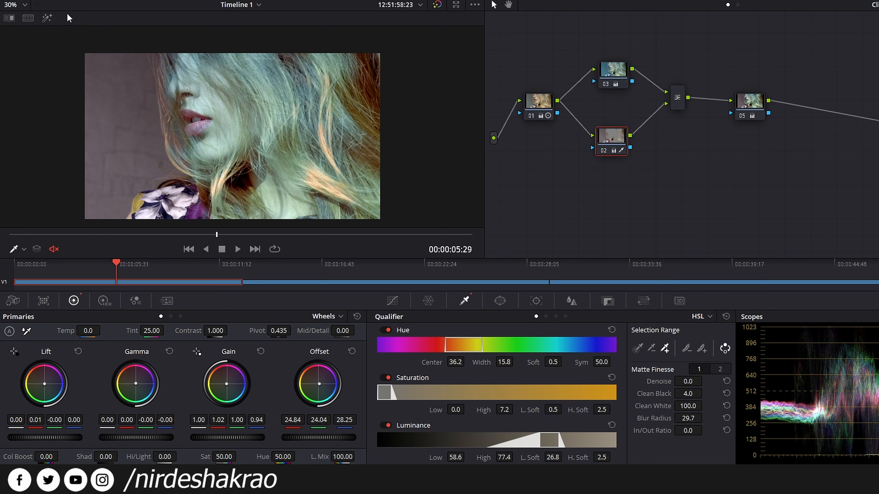
left_click(49, 19)
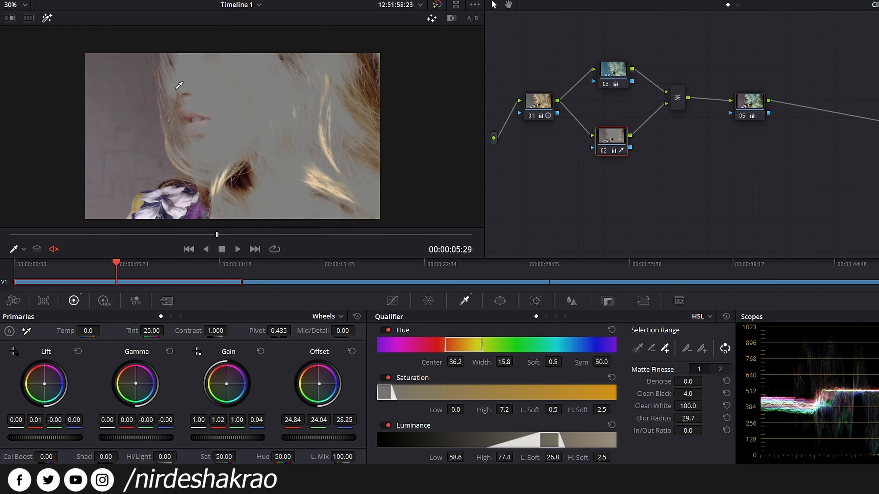
left_click(724, 348)
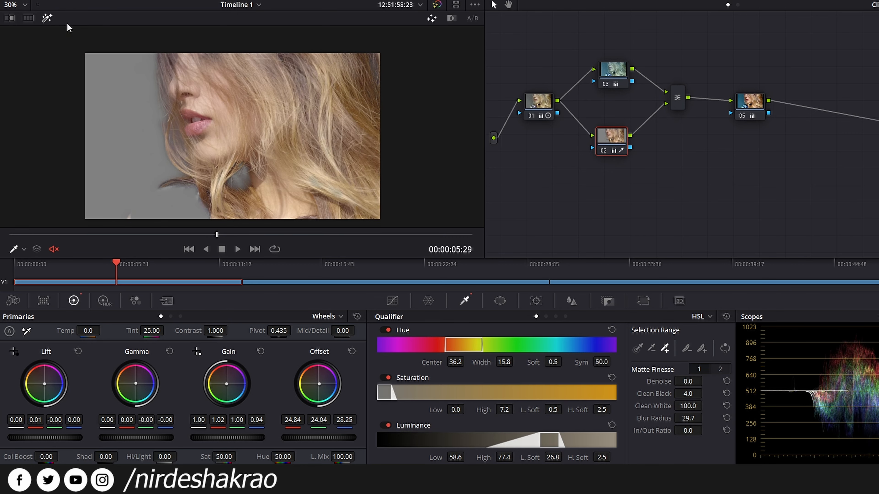
left_click(48, 18)
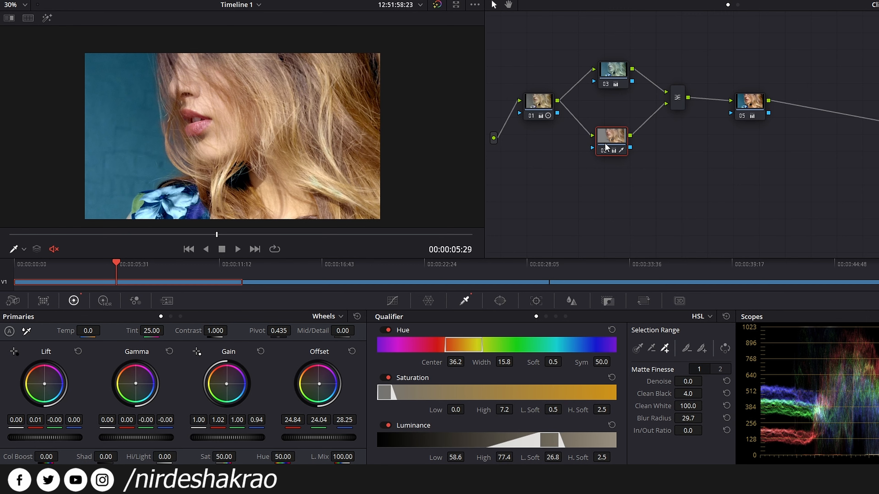
Disable node 03, detach node 02 and node 05 from the parallel mixer, and connect node 02 directly to node 05.
left_click_drag(612, 136, 612, 119)
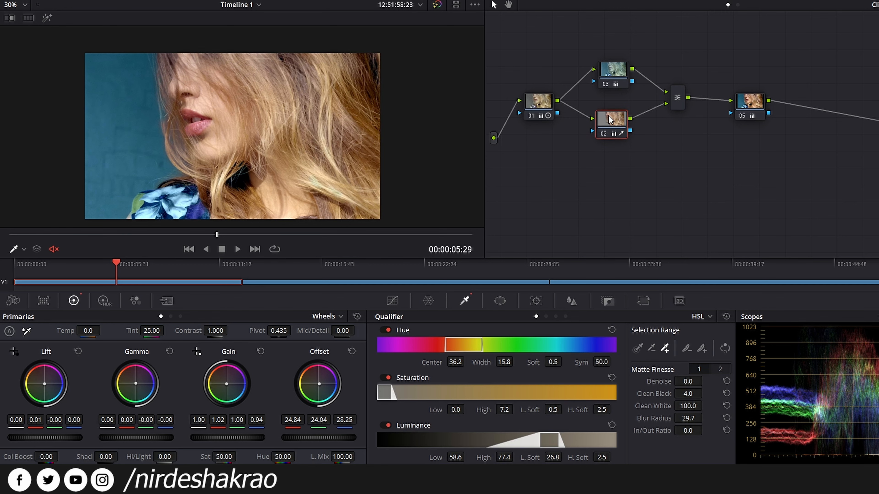
left_click(612, 71)
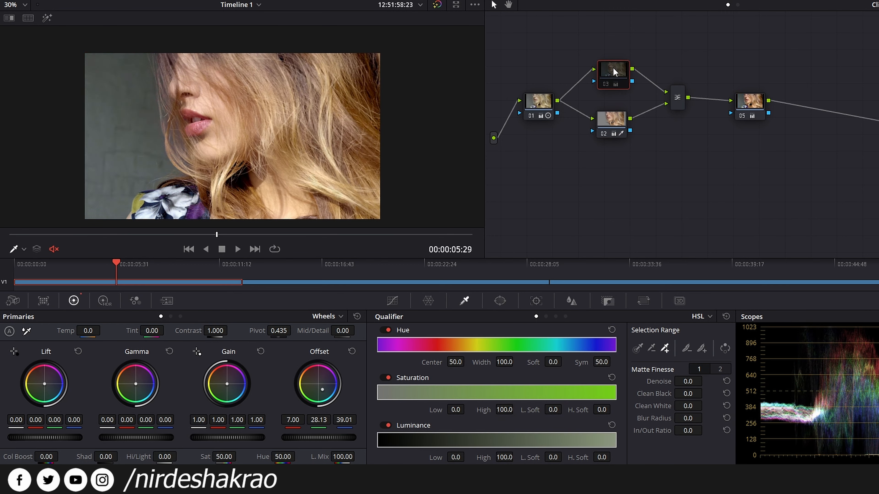
left_click_drag(611, 119, 596, 133)
left_click_drag(665, 105, 650, 142)
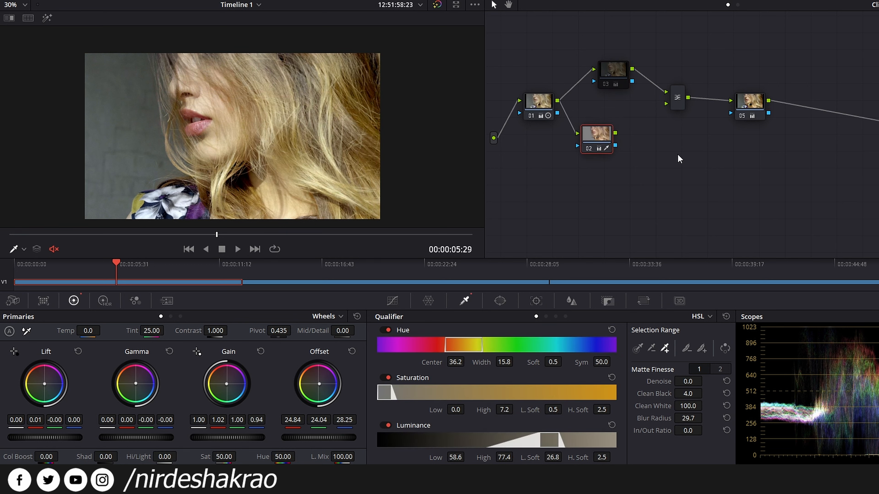
left_click(731, 100)
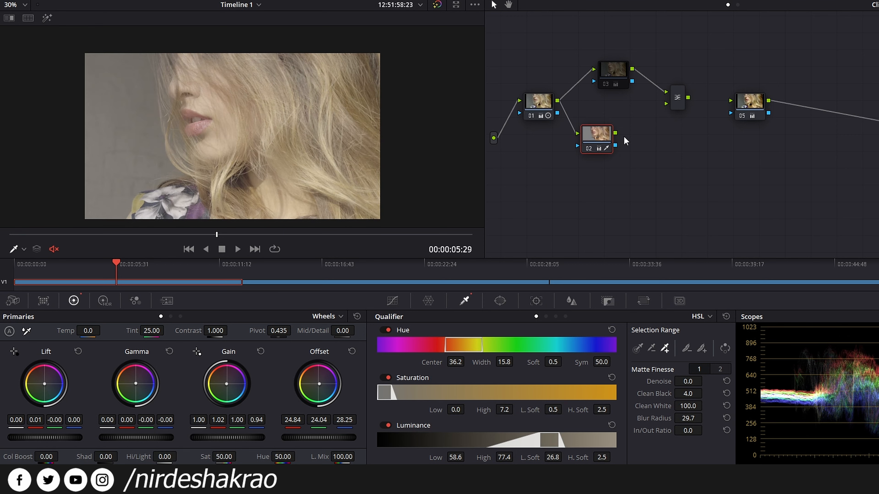
left_click_drag(615, 133, 749, 104)
left_click_drag(749, 104, 772, 138)
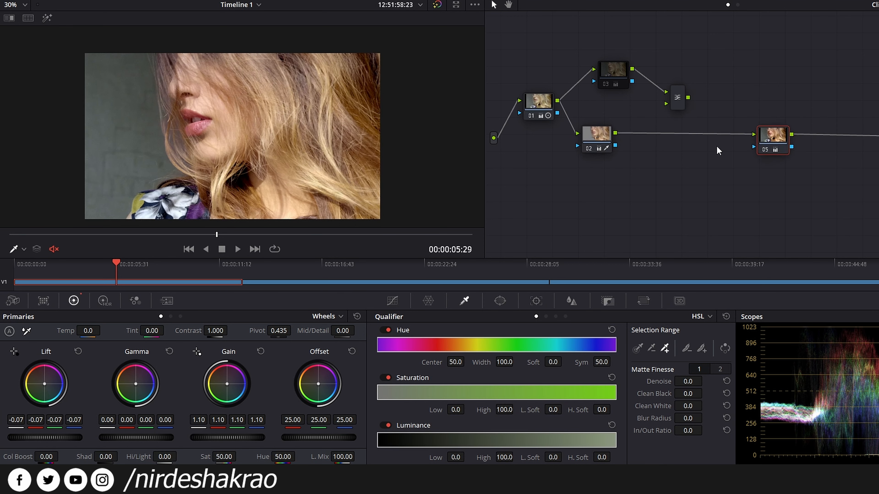
Add a serial node after node 02 and paste node 02's grade and qualifier into it.
left_click(601, 135)
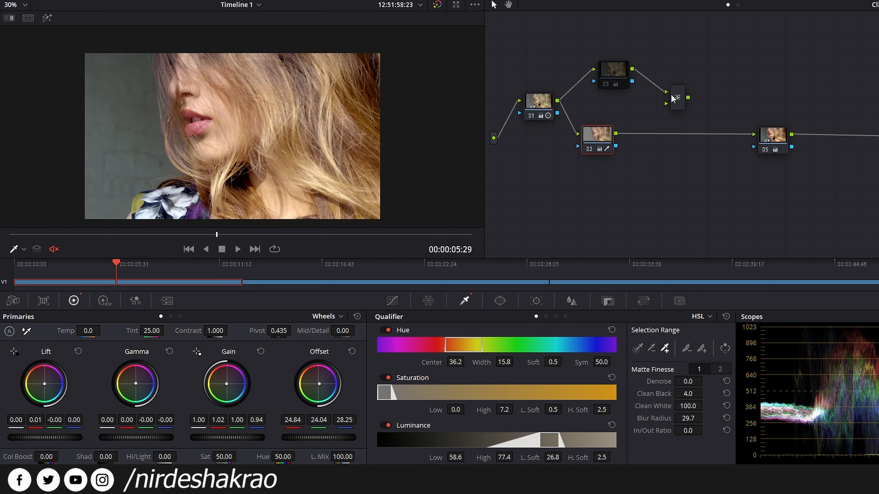
key("alt+s")
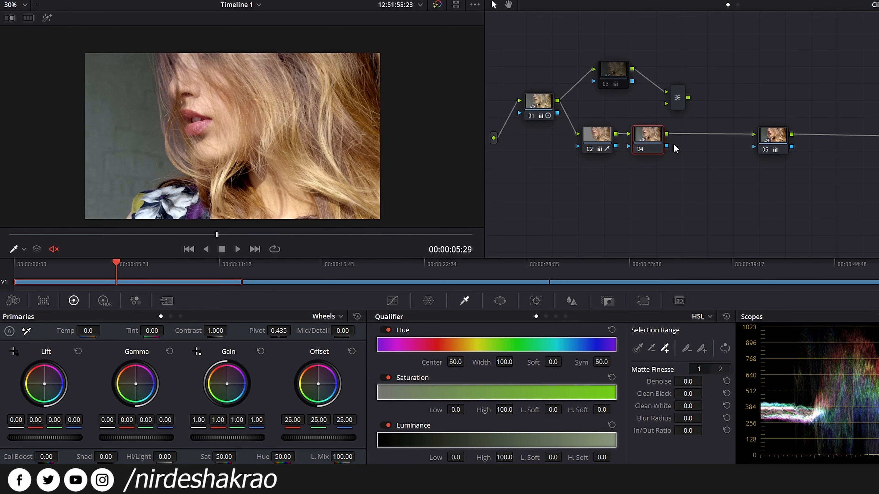
left_click(602, 132)
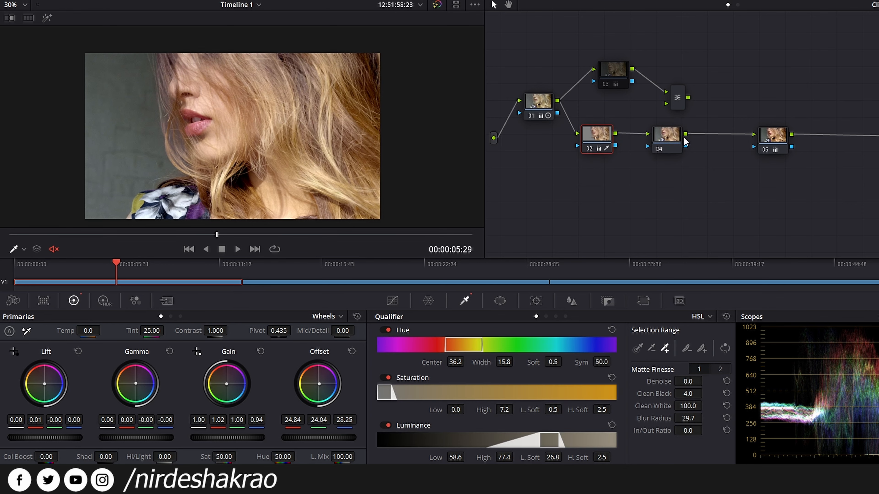
left_click(665, 136)
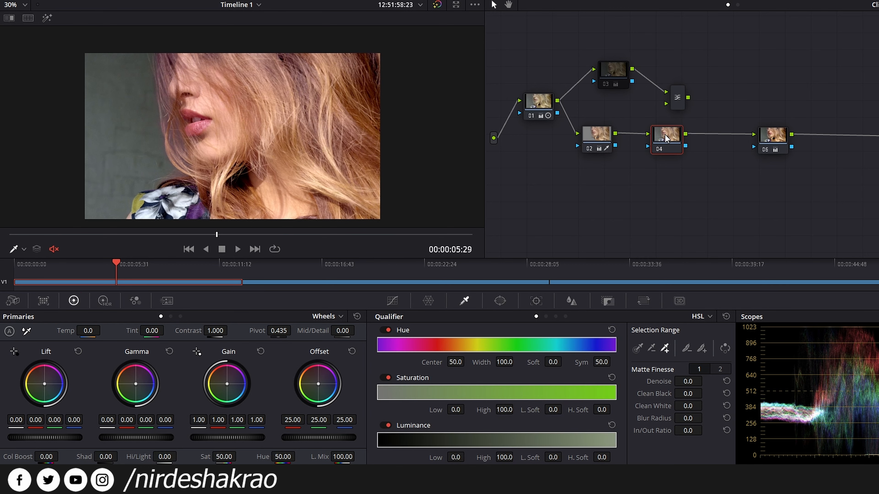
key("ctrl+v")
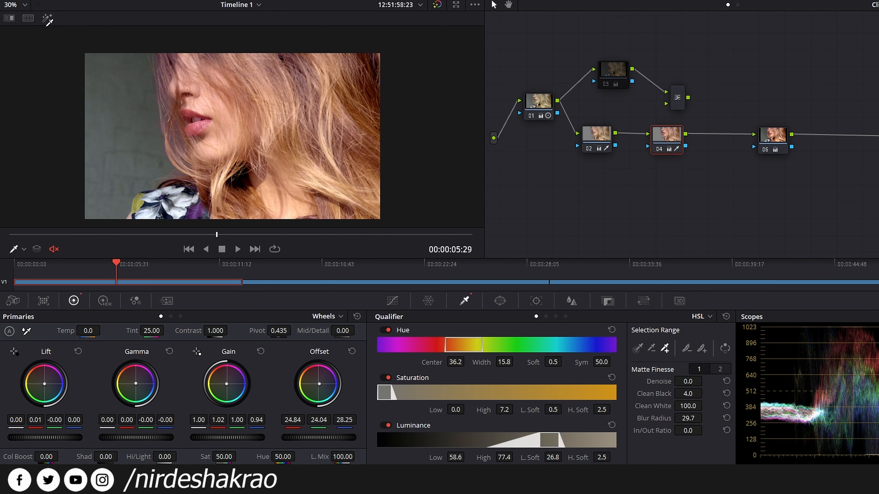
Invert node 04's qualifier selection, checking it in highlight view, and shift its Offset to 10.58, 27.06, 37.11 in RGB.
key("shift+h")
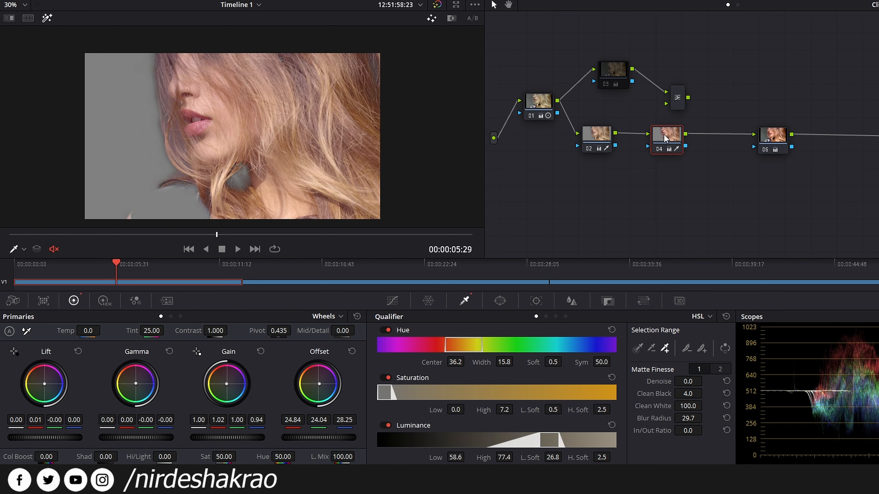
left_click(725, 348)
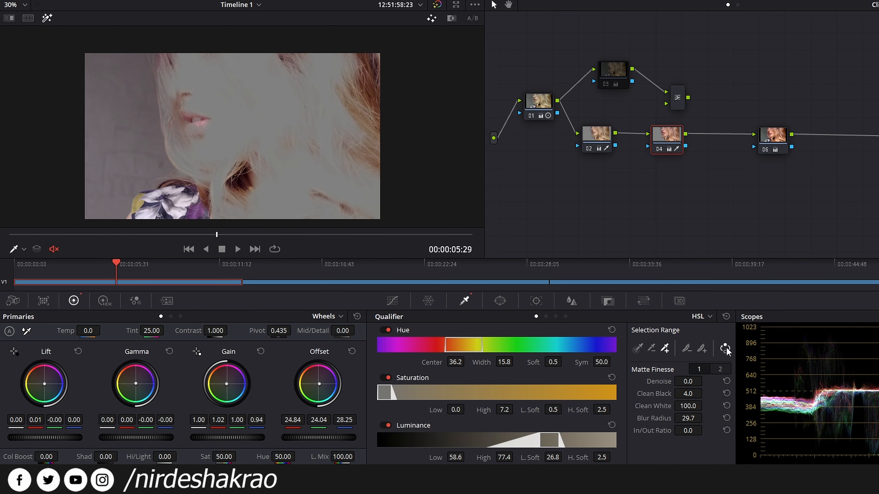
left_click(48, 19)
left_click_drag(664, 138, 657, 144)
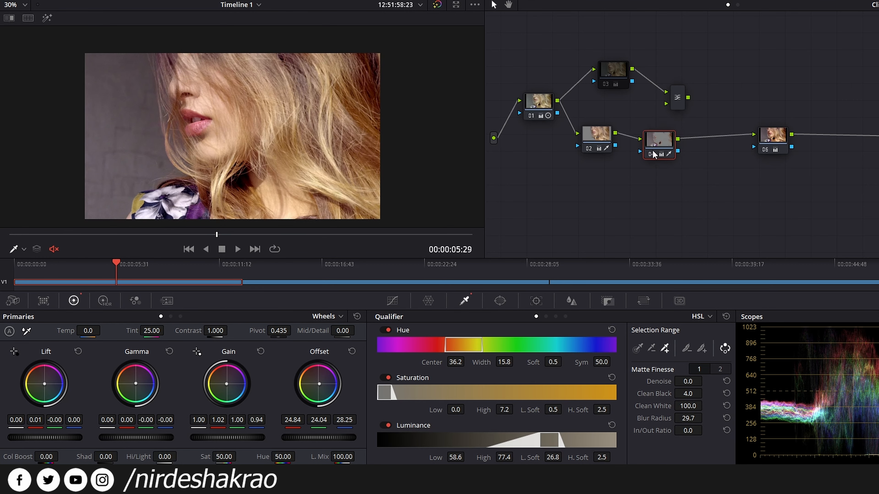
left_click_drag(654, 151, 655, 146)
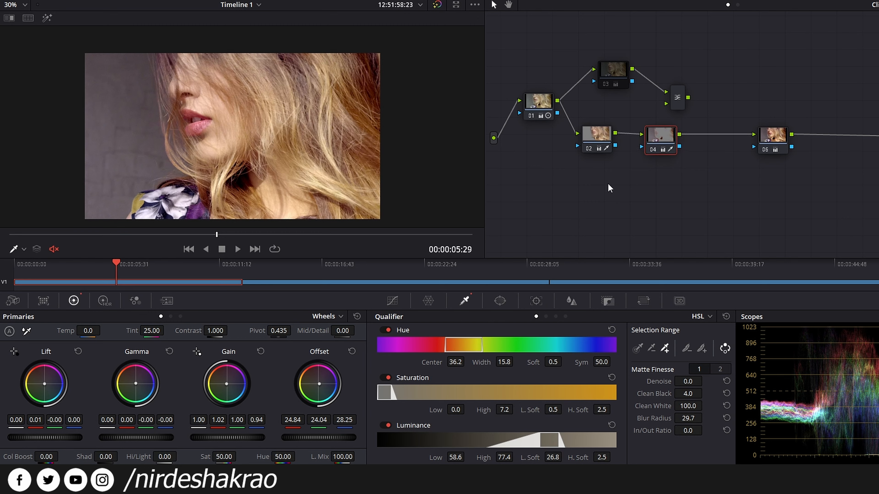
left_click_drag(331, 390, 323, 388)
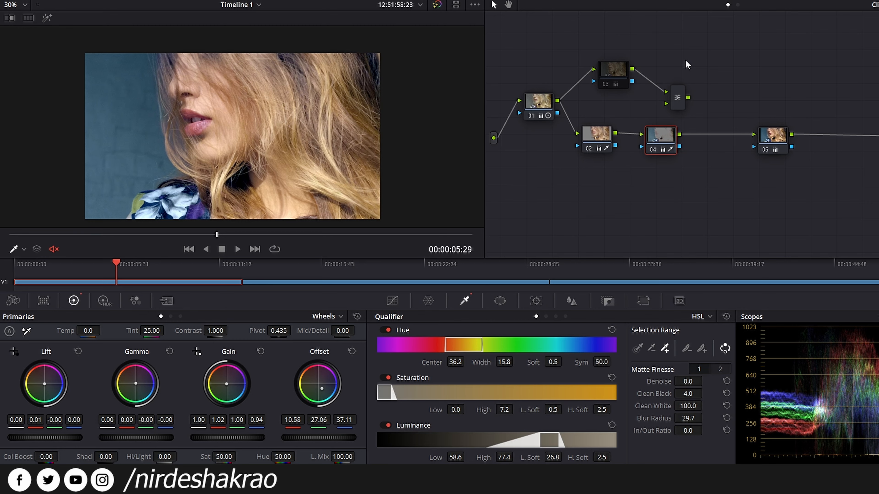
Rearrange nodes 02, 03, 04 and the parallel mixer in the node graph, and undo the latest moves.
left_click_drag(665, 148, 671, 160)
left_click_drag(596, 142, 597, 147)
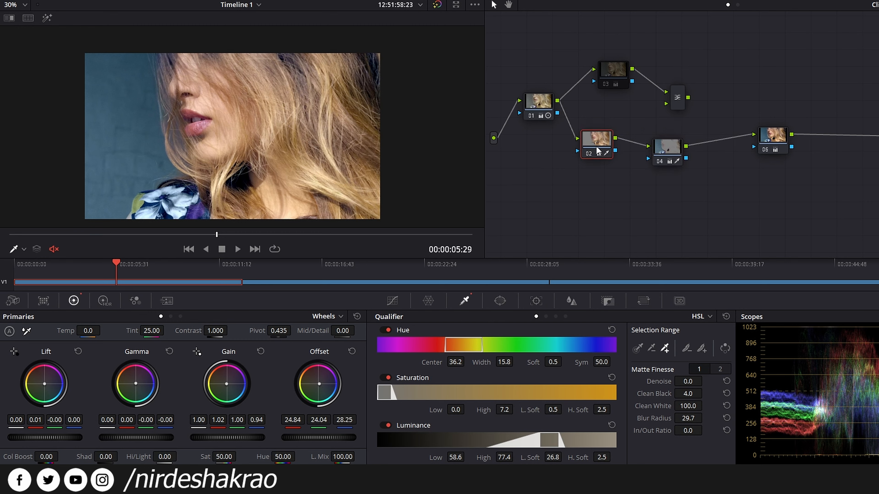
left_click_drag(651, 158, 653, 157)
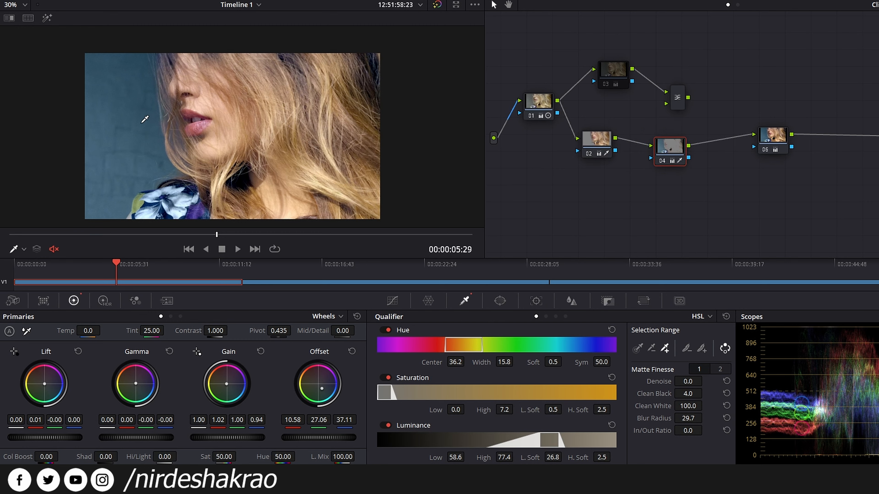
mouse_move(615, 68)
left_mouse_down()
mouse_move(594, 77)
mouse_move(614, 52)
mouse_move(606, 63)
left_mouse_up()
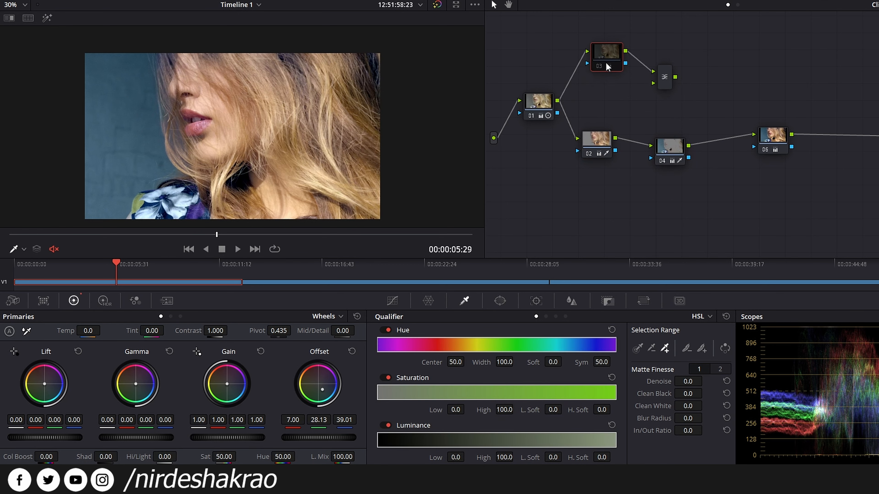
key("ctrl+z")
key("ctrl+z")
key("ctrl+z")
key("ctrl+z")
key("ctrl+z")
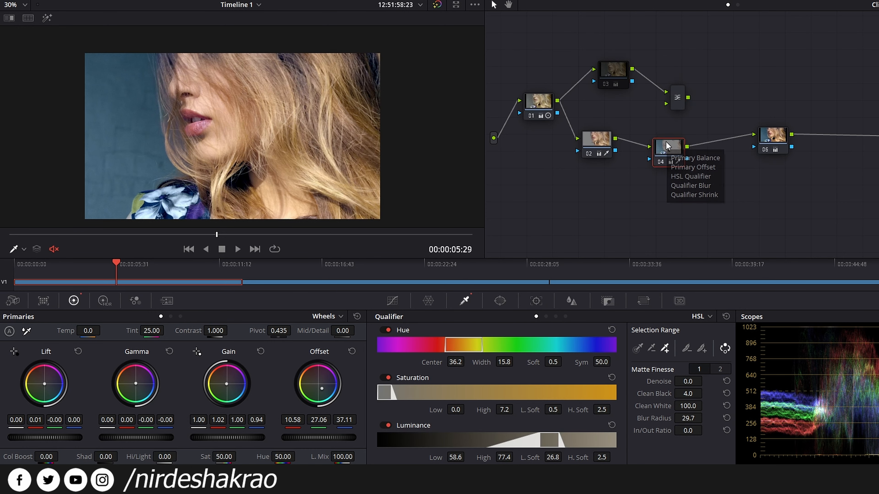
Delete serial node 04, connect the parallel mixer's output to the final graded node, and connect node 02 into the mixer.
key("Delete")
left_click_drag(689, 98, 754, 134)
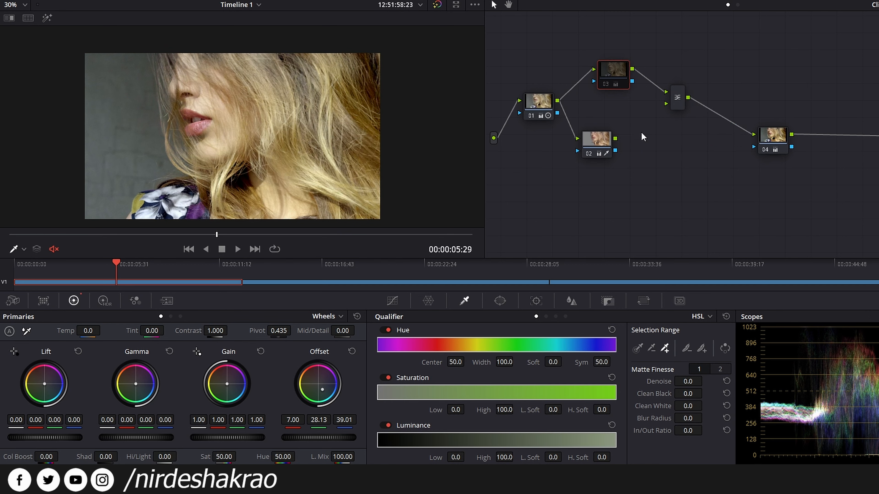
left_click_drag(616, 139, 666, 103)
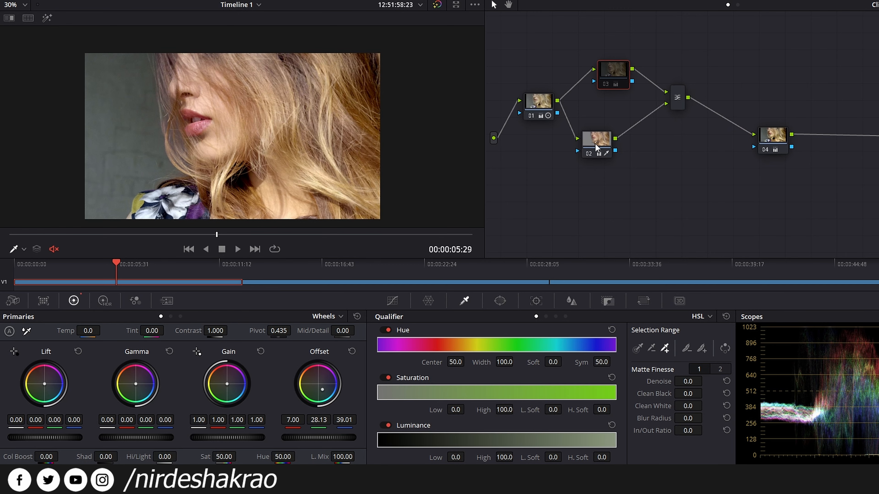
Enable node 03 and neatly arrange nodes 01, 02, 03, 05 and the parallel mixer in the node graph.
left_click_drag(596, 146, 625, 134)
left_click_drag(612, 83, 606, 73)
left_click_drag(632, 126, 615, 127)
left_click(615, 61)
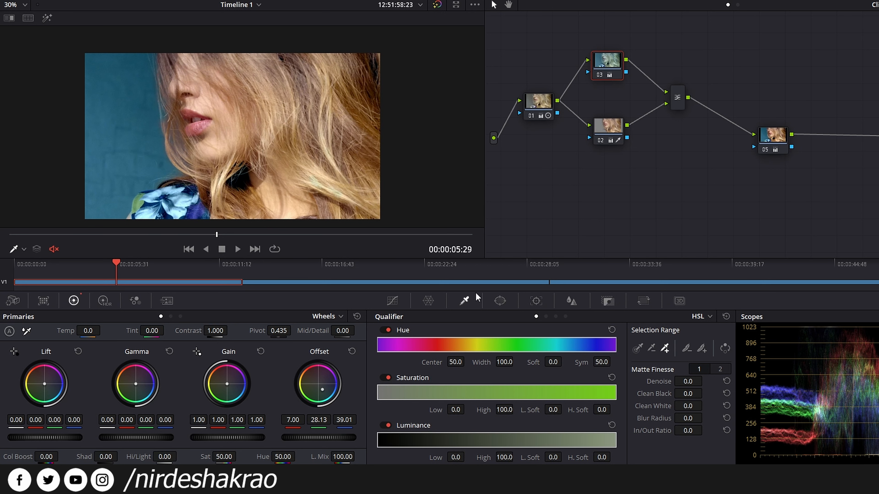
left_click_drag(611, 63, 612, 62)
left_click_drag(615, 124, 621, 127)
left_click_drag(611, 54, 611, 62)
left_click_drag(681, 99, 685, 90)
left_click_drag(772, 143, 777, 108)
left_click_drag(542, 107, 538, 108)
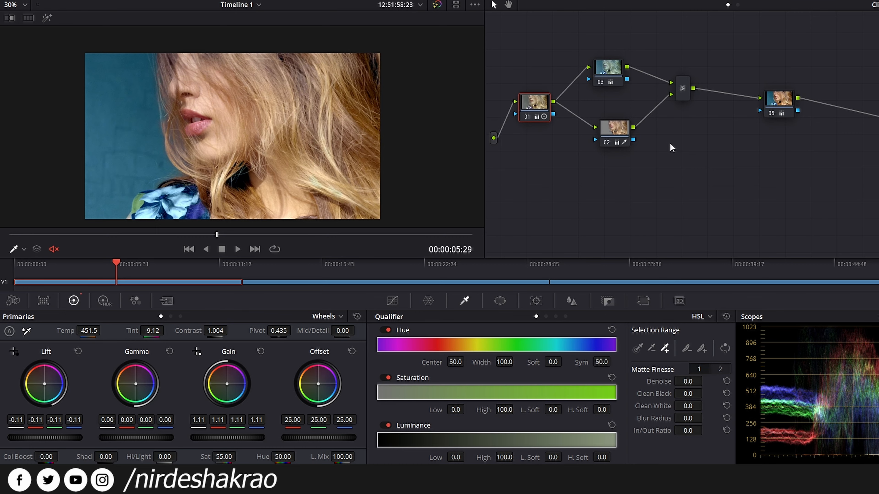
Add seven serial nodes after node 05, placing node 06 in the empty area below the parallel branch.
left_click_drag(670, 144, 677, 148)
left_click(775, 115)
key("alt+s")
key("alt+s")
key("alt+s")
key("alt+s")
key("alt+s")
left_click_drag(838, 109, 630, 232)
key("alt+s")
key("alt+s")
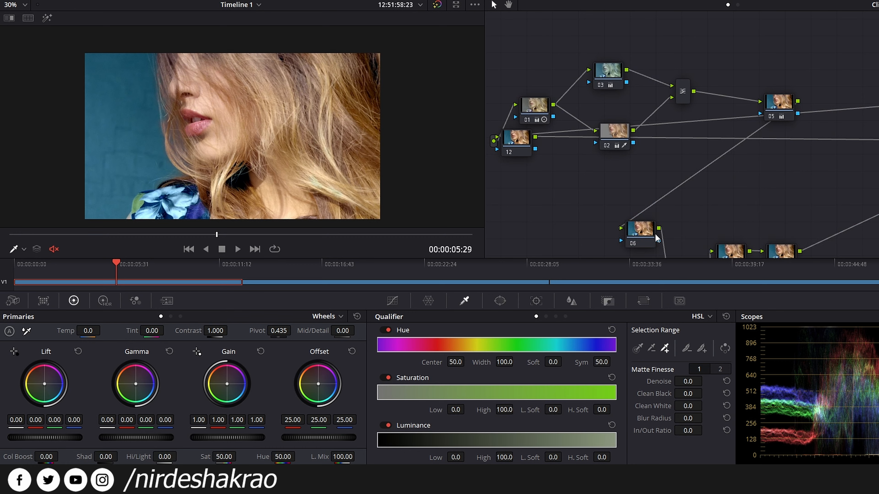
Examine the node graph at maximum and minimum zoom, checking the nodes and their connections.
scroll(706, 218, "down", 2)
scroll(710, 212, "up", 3)
scroll(714, 194, "down", 2)
scroll(752, 178, "up", 2)
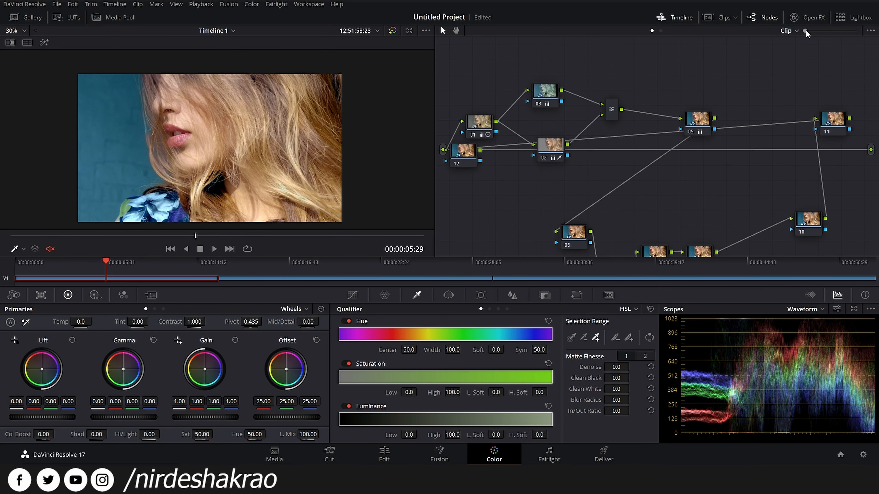
left_click_drag(805, 31, 857, 36)
left_click_drag(576, 125, 737, 200)
left_click_drag(581, 164, 662, 158)
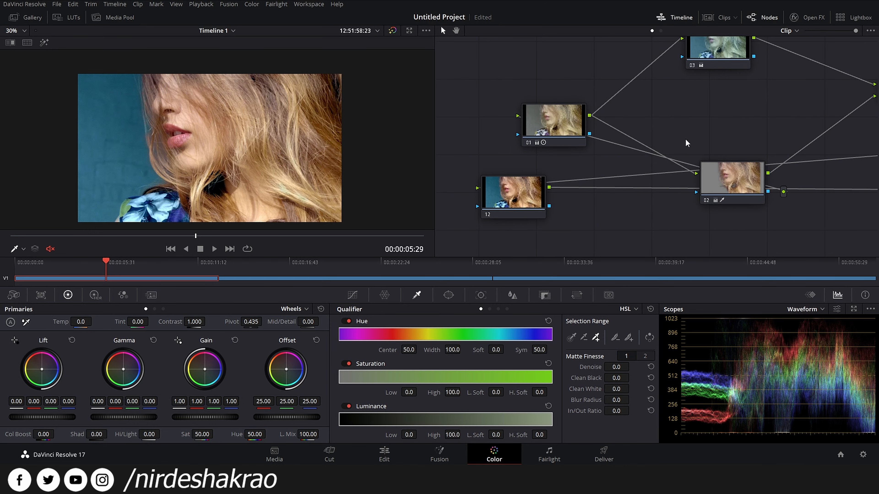
left_click_drag(855, 37, 791, 44)
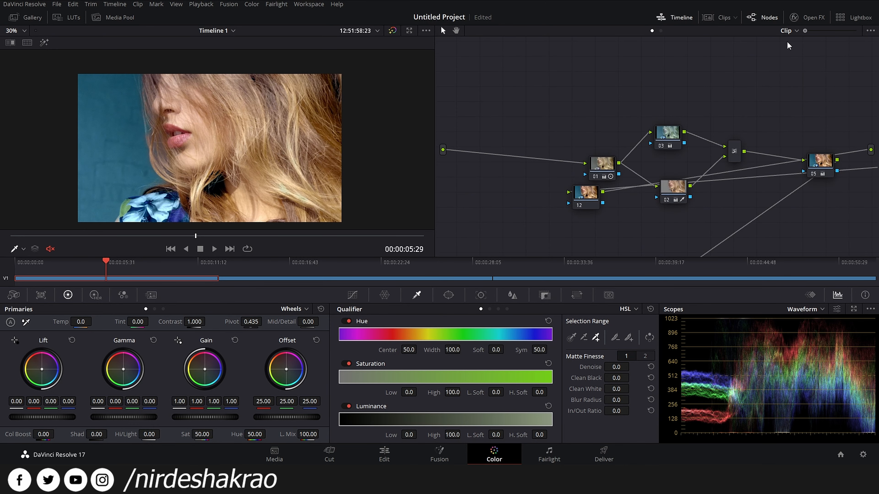
Pan around the zoomed-out node graph to inspect how the nodes sit between the source and output.
left_click_drag(733, 118, 690, 102)
left_click_drag(745, 211, 706, 237)
left_click_drag(603, 104, 738, 320)
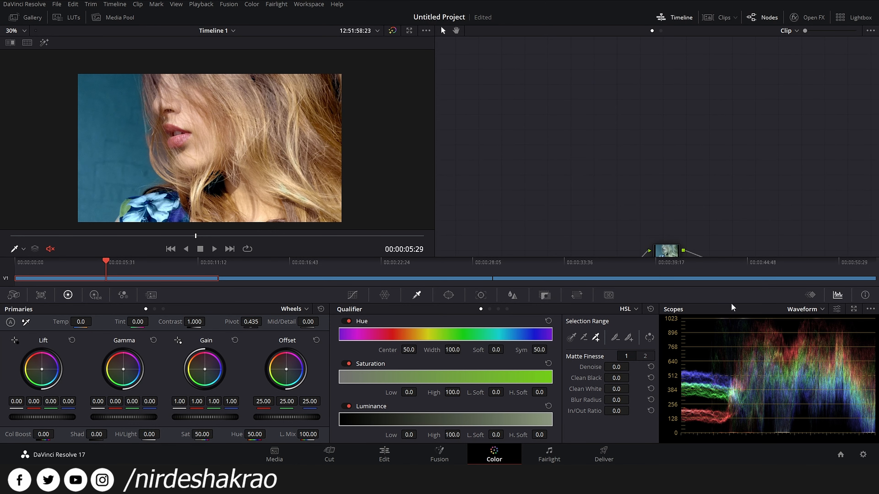
left_click_drag(815, 73, 588, 180)
left_click_drag(581, 200, 744, 139)
left_click_drag(805, 31, 759, 46)
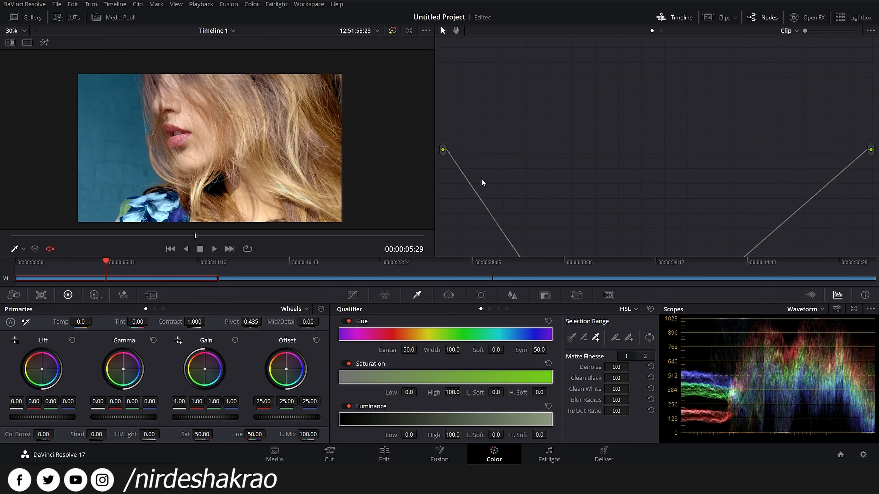
left_click_drag(570, 212, 596, 98)
left_click_drag(594, 231, 524, 56)
left_click_drag(661, 206, 616, 46)
left_click_drag(733, 229, 696, 64)
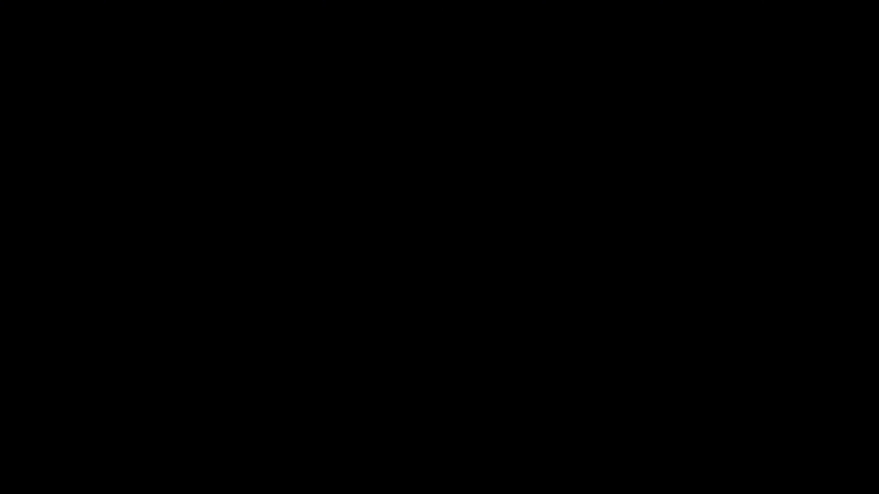